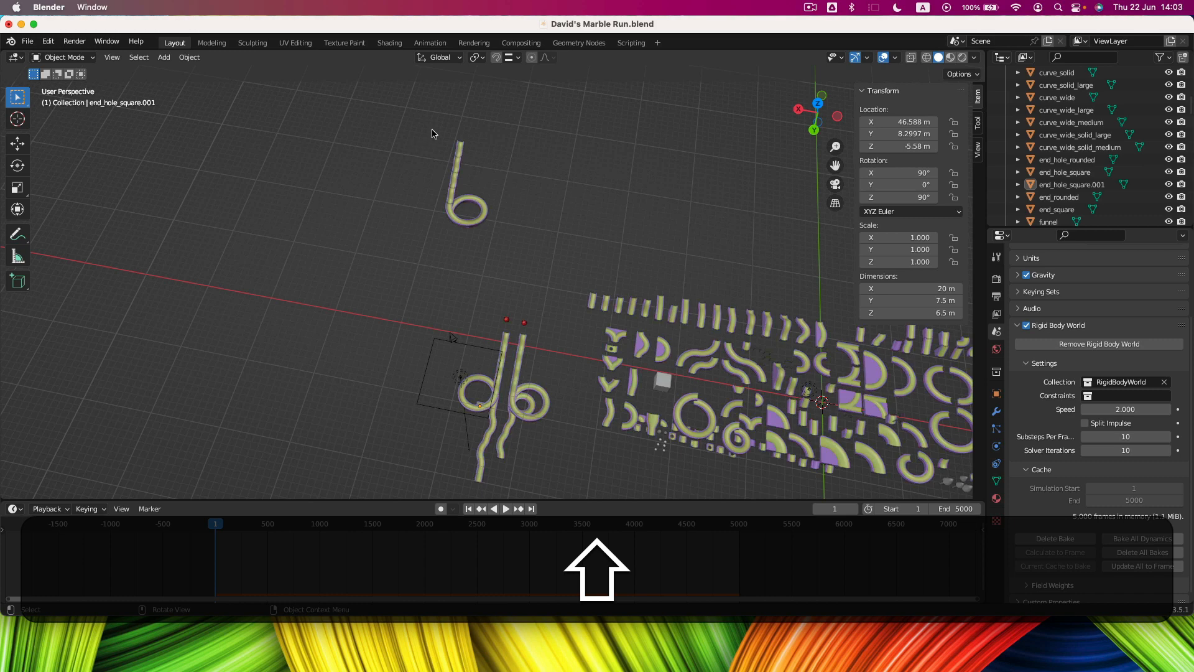
Delete the separate looped track standing apart behind the pair of marble tracks.
{"action": "left_click_drag", "start_coordinate": [433, 134], "coordinate": [514, 285]}
{"action": "key", "text": "x"}
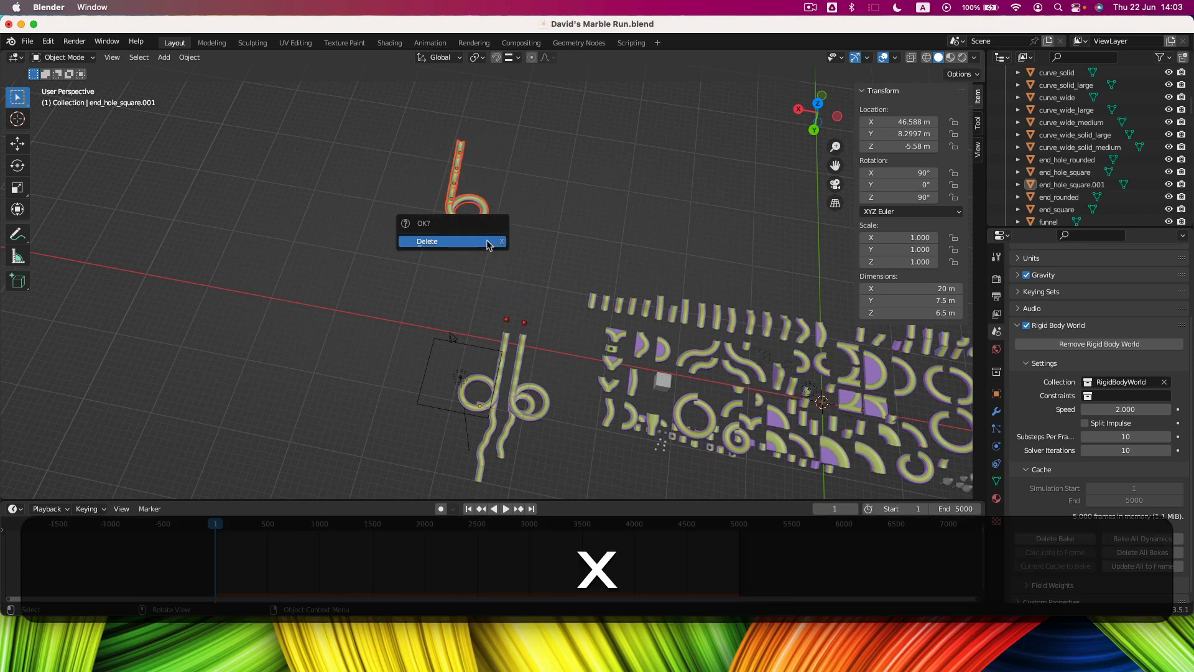
{"action": "left_click", "coordinate": [457, 242]}
Play the rigid body simulation and follow both red marbles down the two looped tracks.
{"action": "scroll", "coordinate": [503, 308], "scroll_direction": "up", "scroll_amount": 10}
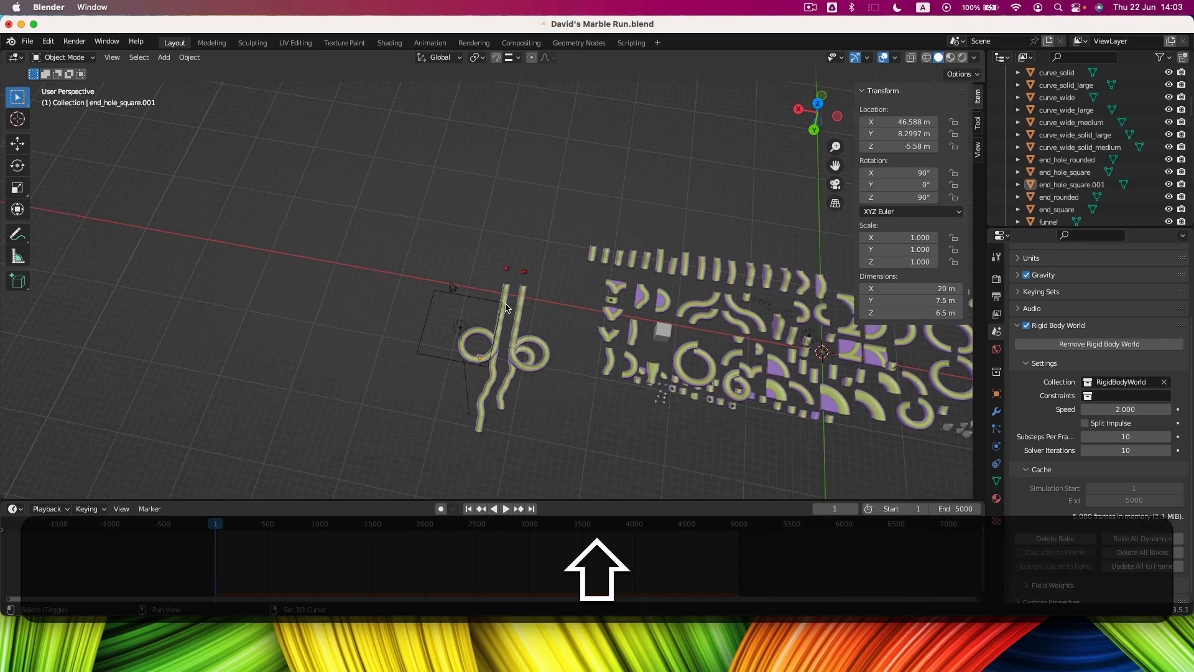
{"action": "scroll", "coordinate": [511, 222], "scroll_direction": "up", "scroll_amount": 8}
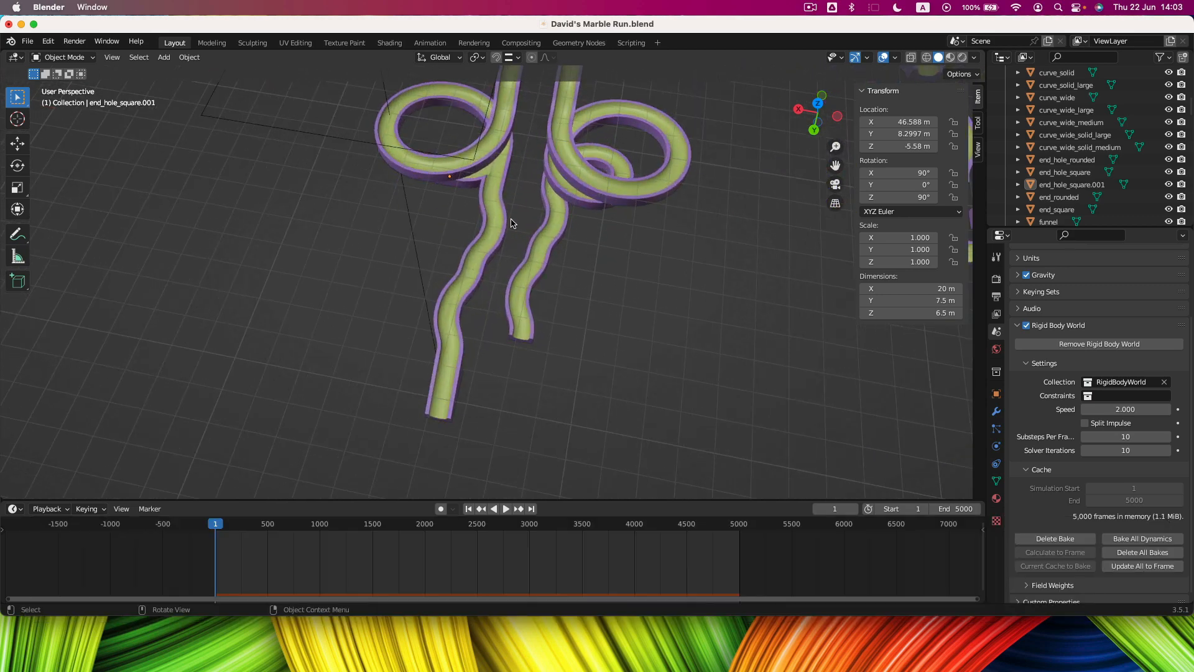
{"action": "scroll", "coordinate": [511, 220], "scroll_direction": "up", "scroll_amount": 3, "text": "shift"}
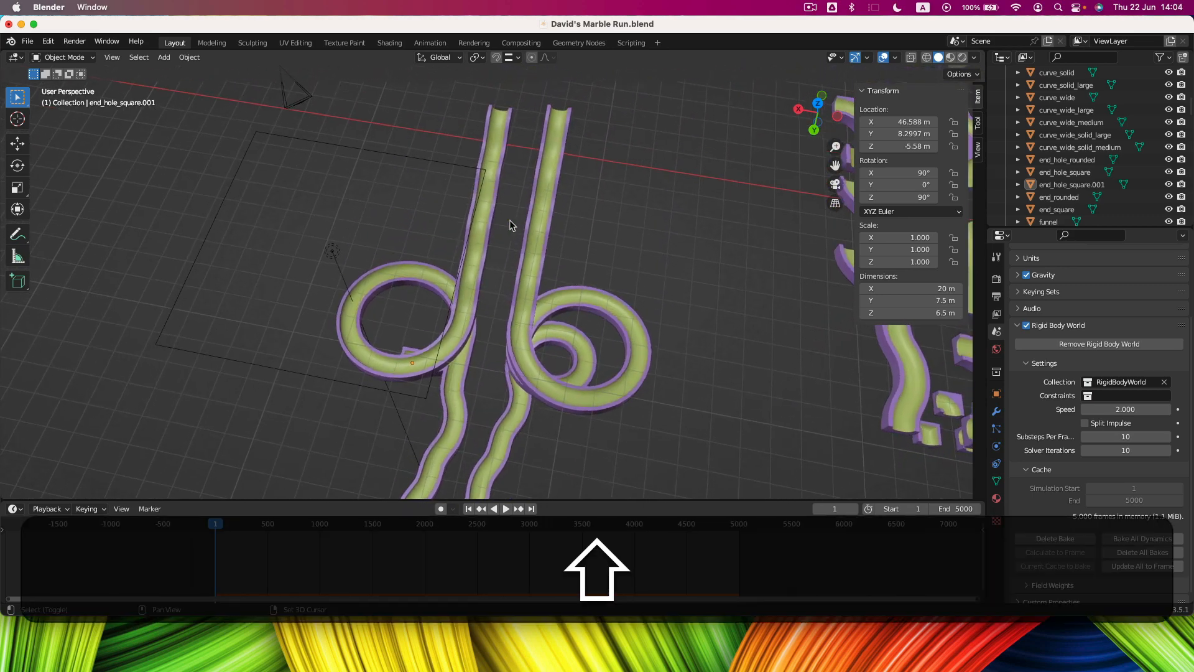
{"action": "key", "text": "space"}
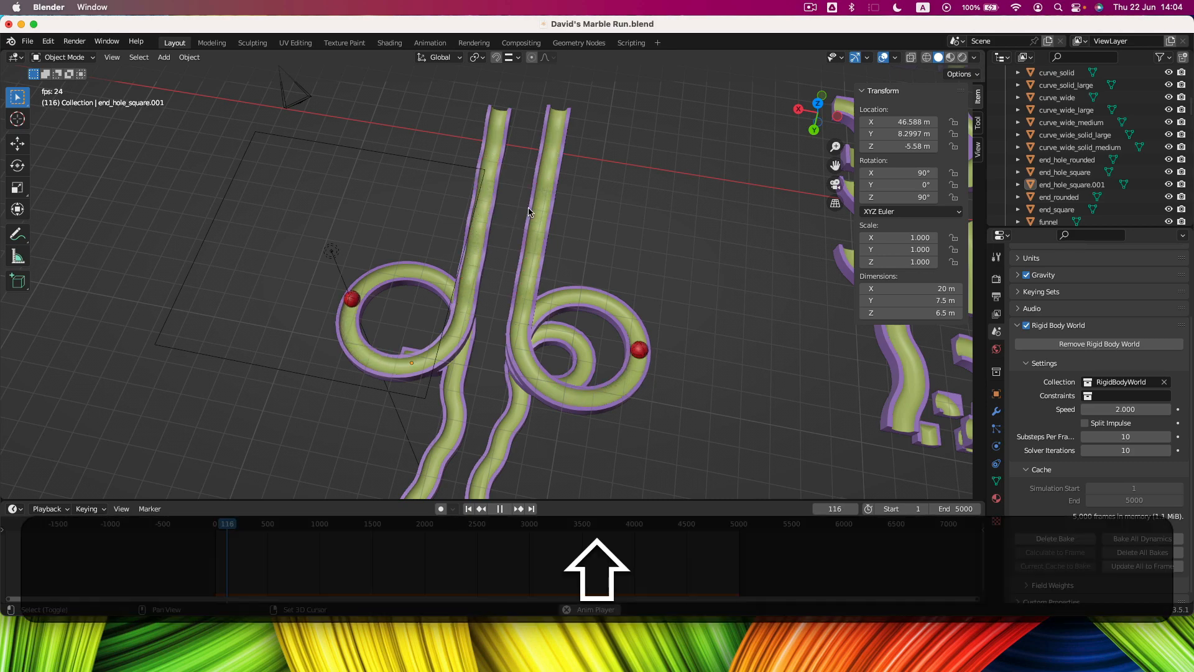
{"action": "scroll", "coordinate": [528, 213], "scroll_direction": "down", "scroll_amount": 4, "text": "shift"}
{"action": "scroll", "coordinate": [527, 207], "scroll_direction": "left", "scroll_amount": 3, "text": "shift"}
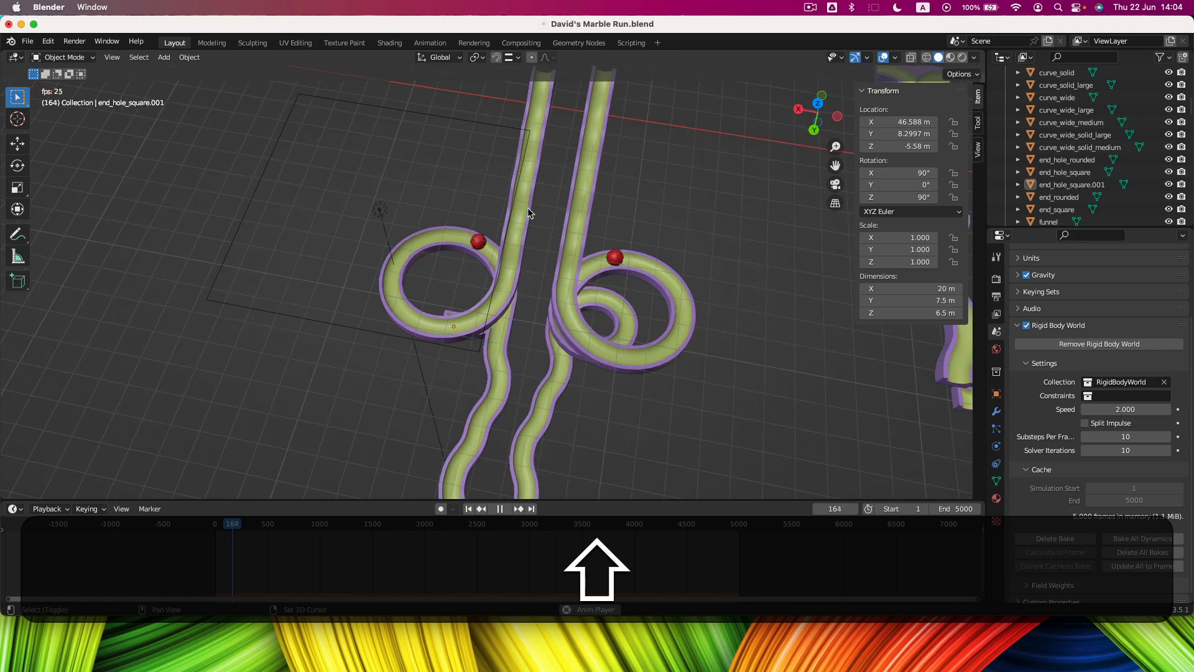
{"action": "scroll", "coordinate": [530, 211], "scroll_direction": "down", "scroll_amount": 3, "text": "shift"}
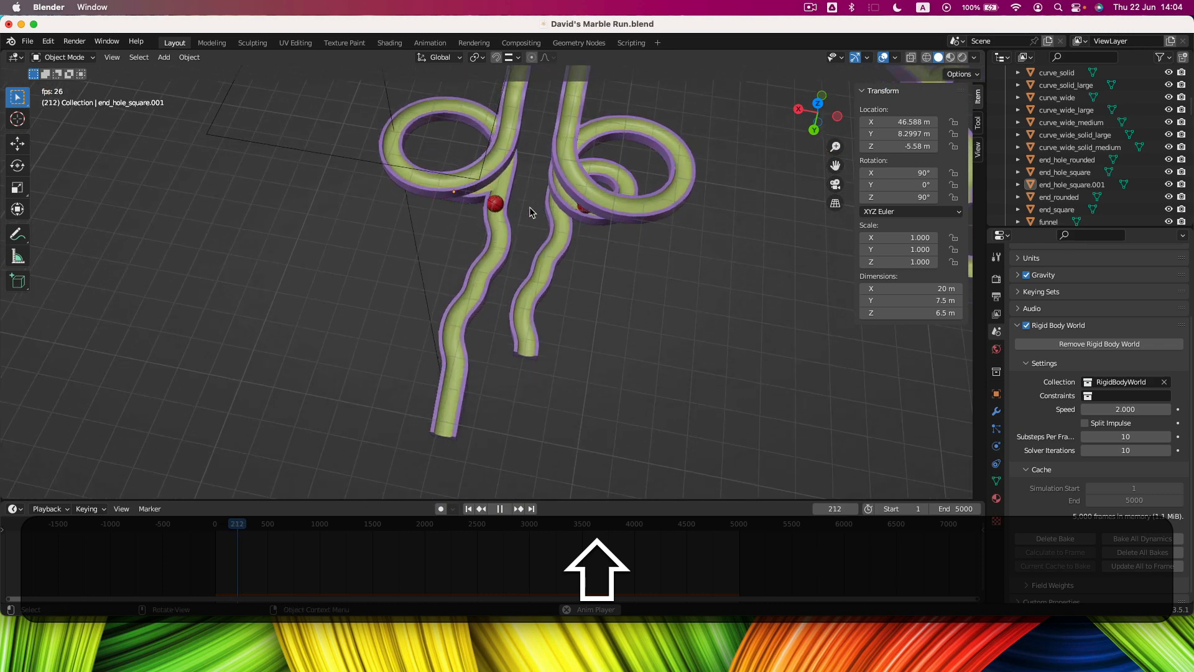
{"action": "scroll", "coordinate": [529, 211], "scroll_direction": "down", "scroll_amount": 2, "text": "shift"}
{"action": "scroll", "coordinate": [530, 212], "scroll_direction": "down", "scroll_amount": 5}
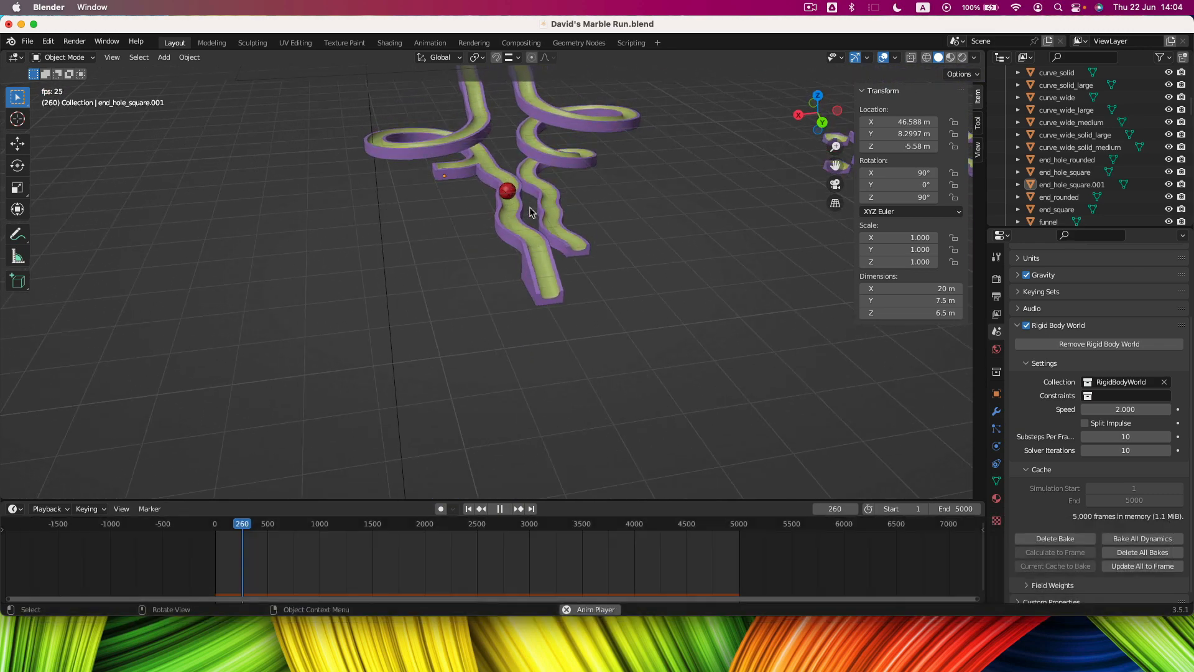
{"action": "scroll", "coordinate": [531, 212], "scroll_direction": "up", "scroll_amount": 5}
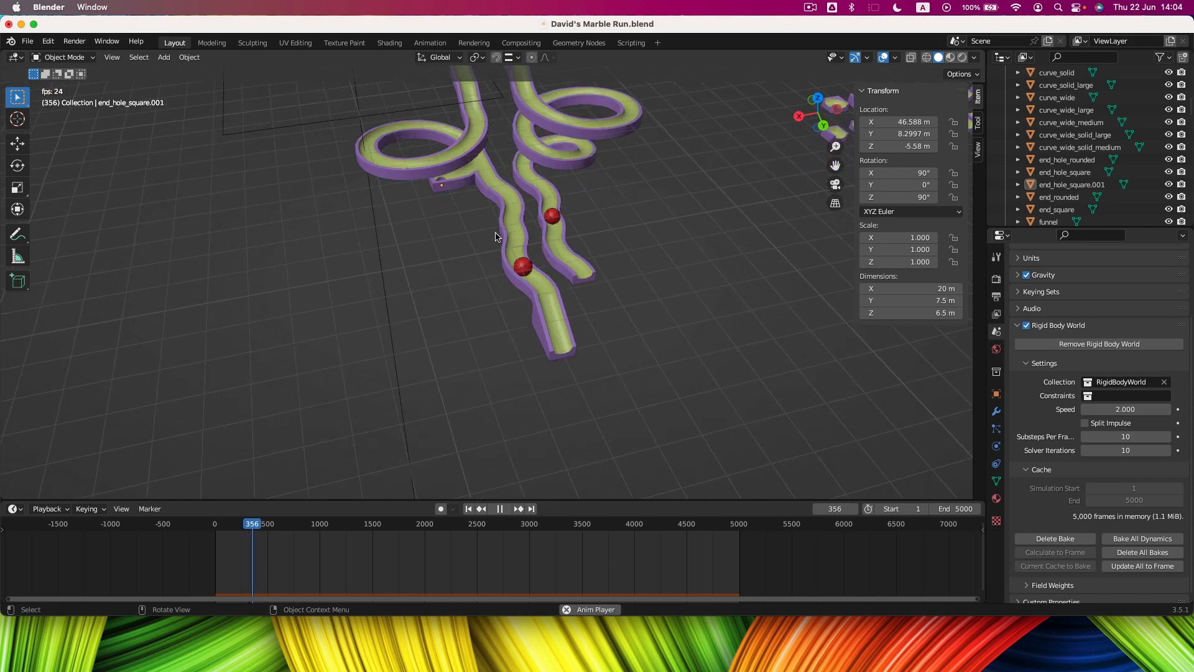
Select the left looped track and examine its spiral and wavy lower section while the simulation plays.
{"action": "left_click", "coordinate": [469, 111]}
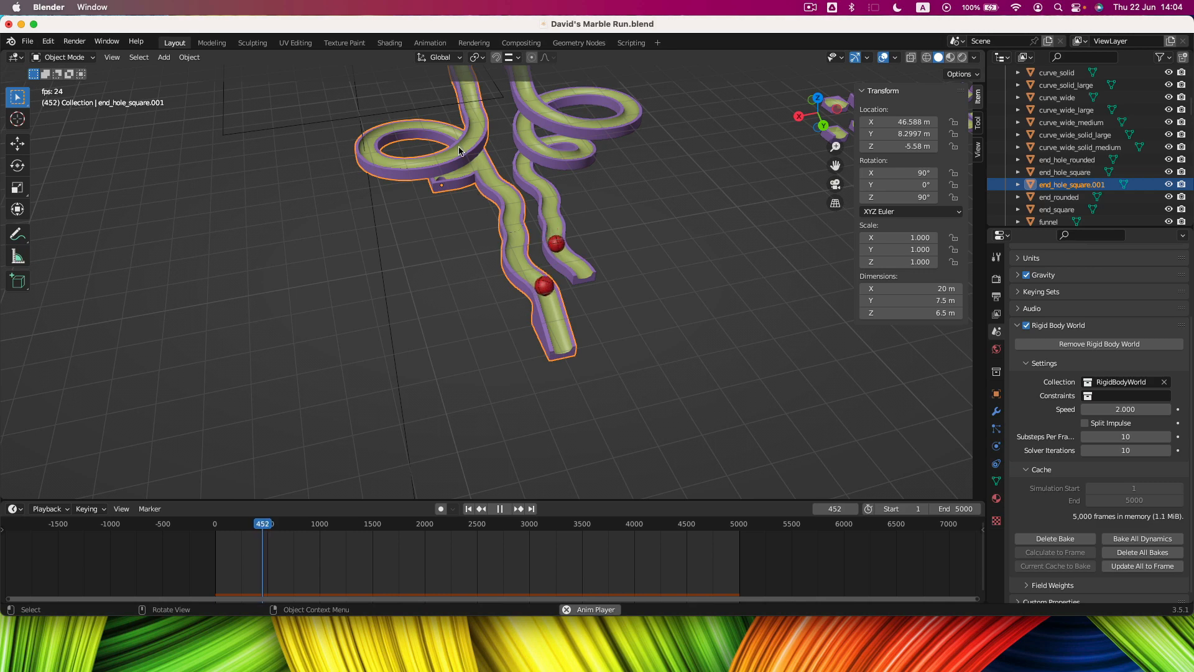
{"action": "scroll", "coordinate": [461, 151], "scroll_direction": "up", "scroll_amount": 7, "text": "shift"}
{"action": "scroll", "coordinate": [461, 155], "scroll_direction": "up", "scroll_amount": 2, "text": "shift"}
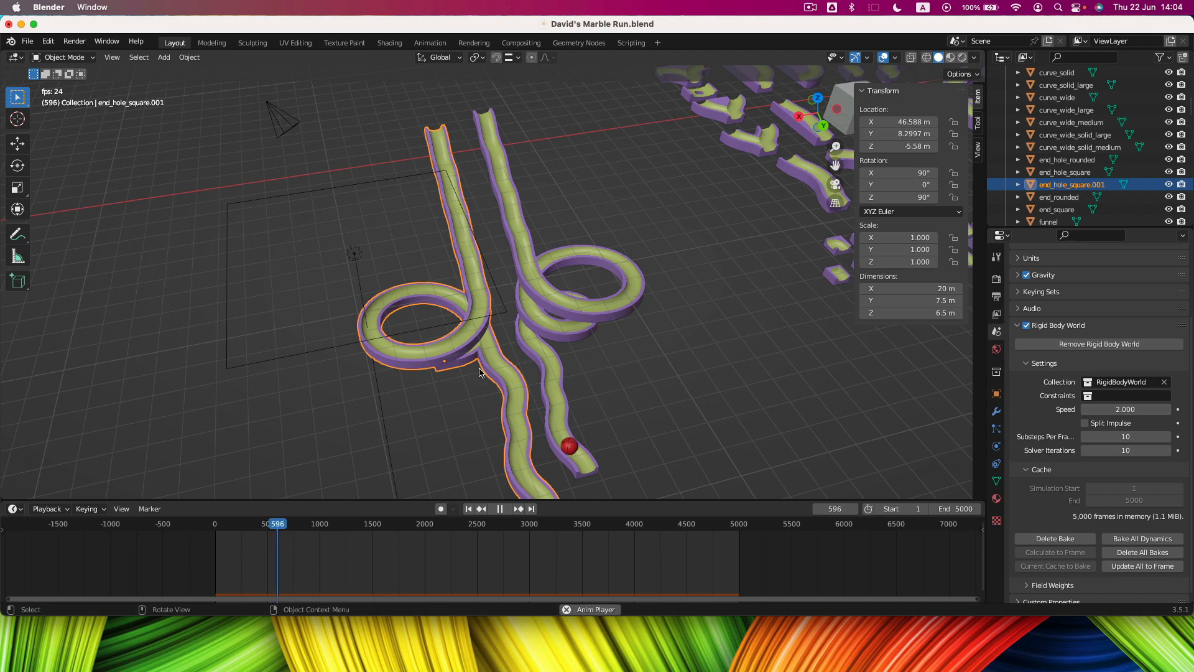
{"action": "middle_click_drag", "start_coordinate": [482, 369], "coordinate": [461, 355]}
{"action": "scroll", "coordinate": [415, 395], "scroll_direction": "up", "scroll_amount": 4}
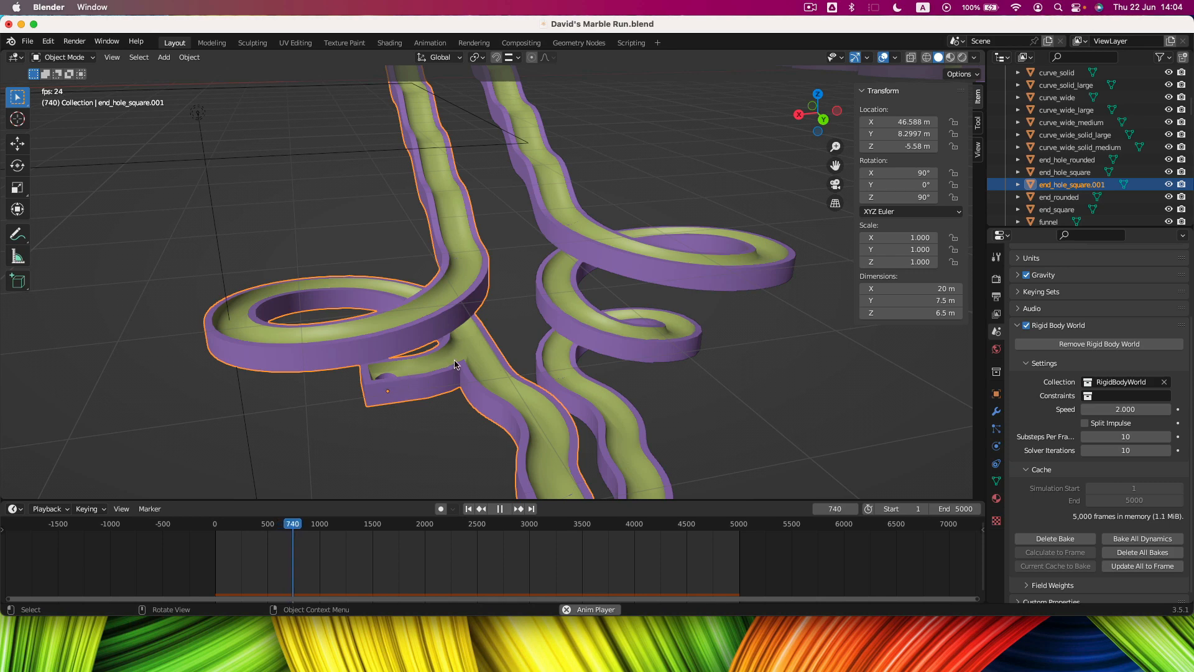
{"action": "scroll", "coordinate": [455, 358], "scroll_direction": "down", "scroll_amount": 5, "text": "shift"}
{"action": "scroll", "coordinate": [491, 275], "scroll_direction": "down", "scroll_amount": 4}
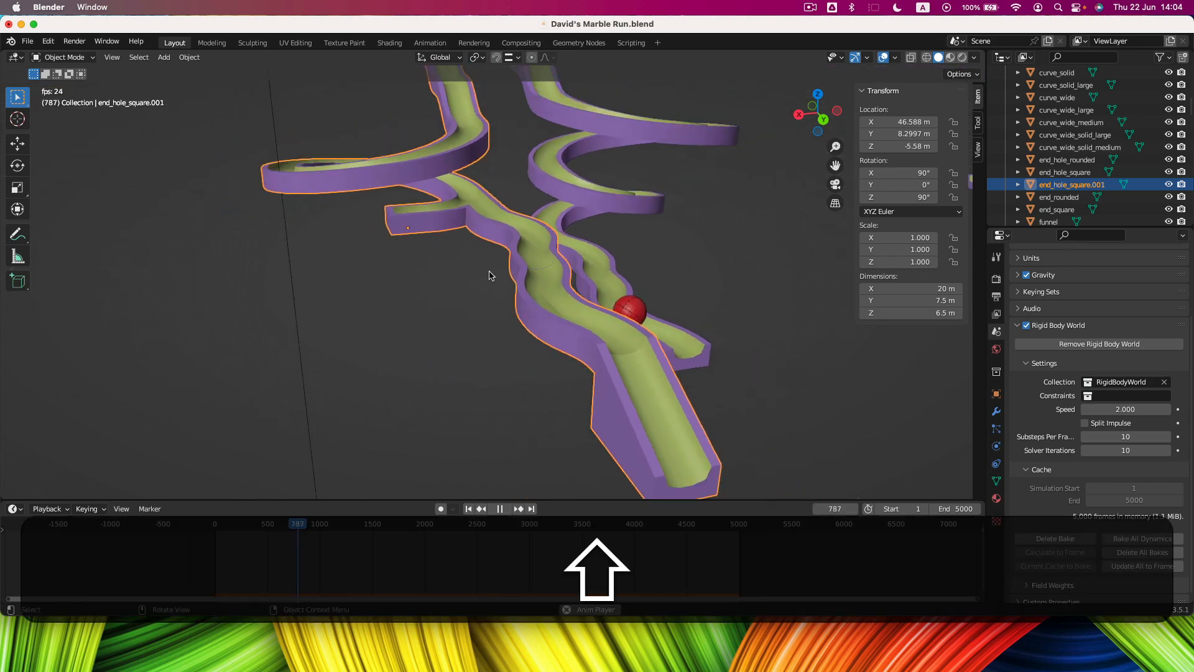
Stop the simulation playback and return to frame 1.
{"action": "left_click", "coordinate": [499, 508]}
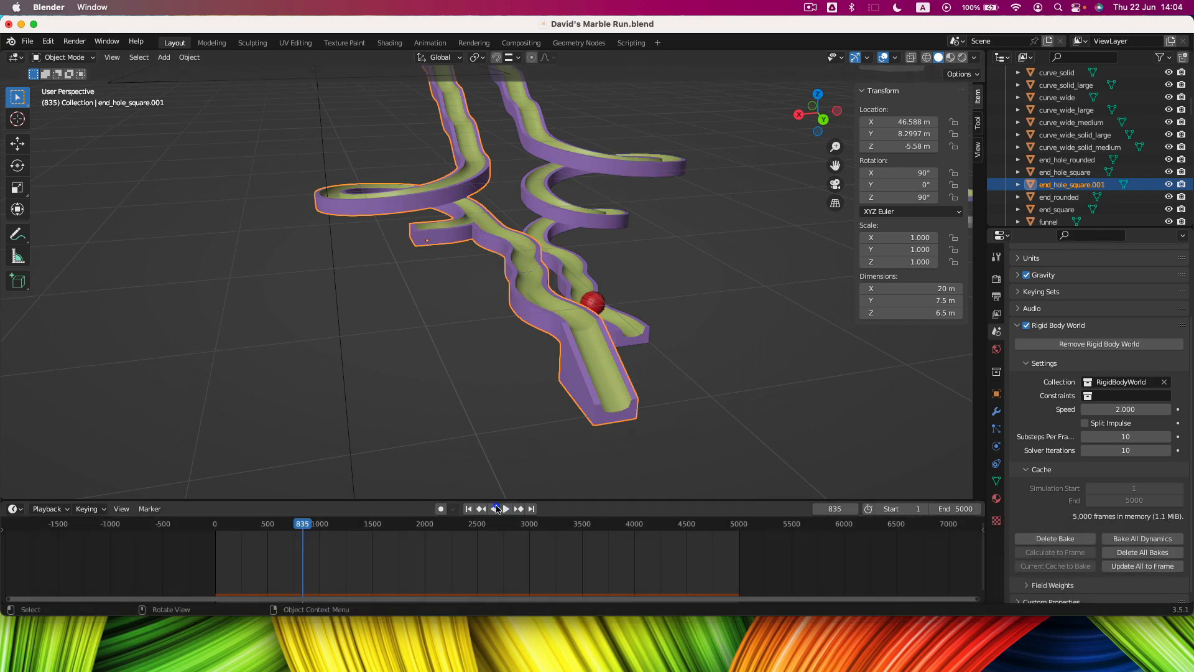
{"action": "left_click", "coordinate": [470, 507]}
{"action": "scroll", "coordinate": [539, 267], "scroll_direction": "up", "scroll_amount": 3}
{"action": "scroll", "coordinate": [539, 267], "scroll_direction": "up", "scroll_amount": 4, "text": "shift"}
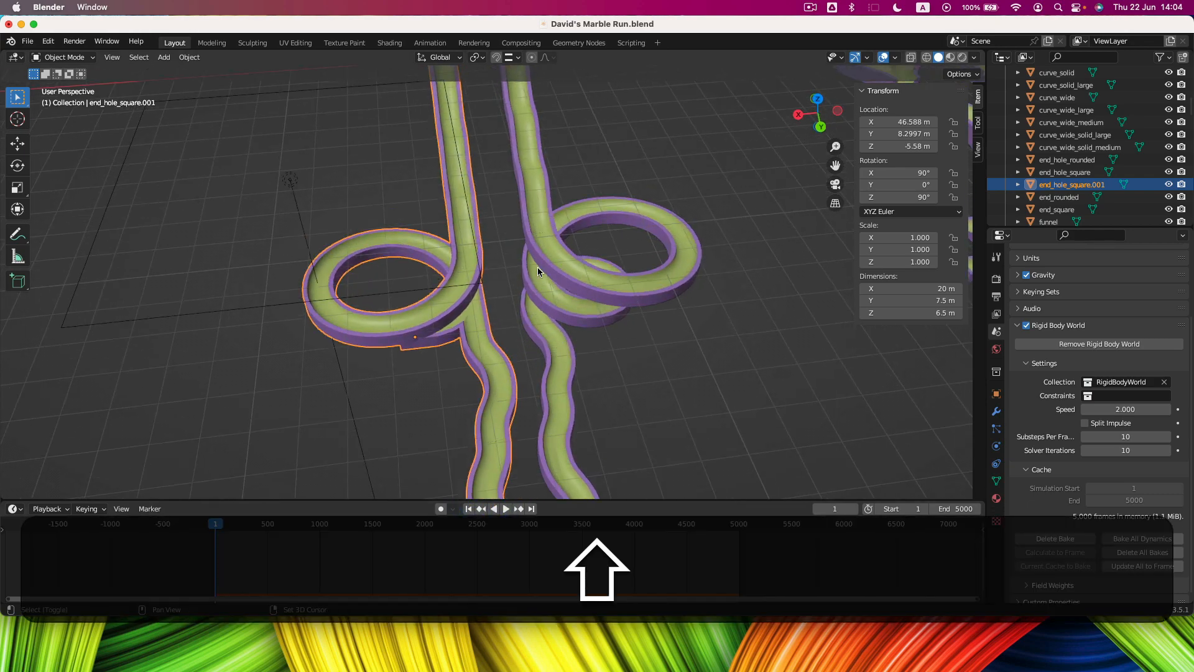
{"action": "scroll", "coordinate": [539, 266], "scroll_direction": "down", "scroll_amount": 3}
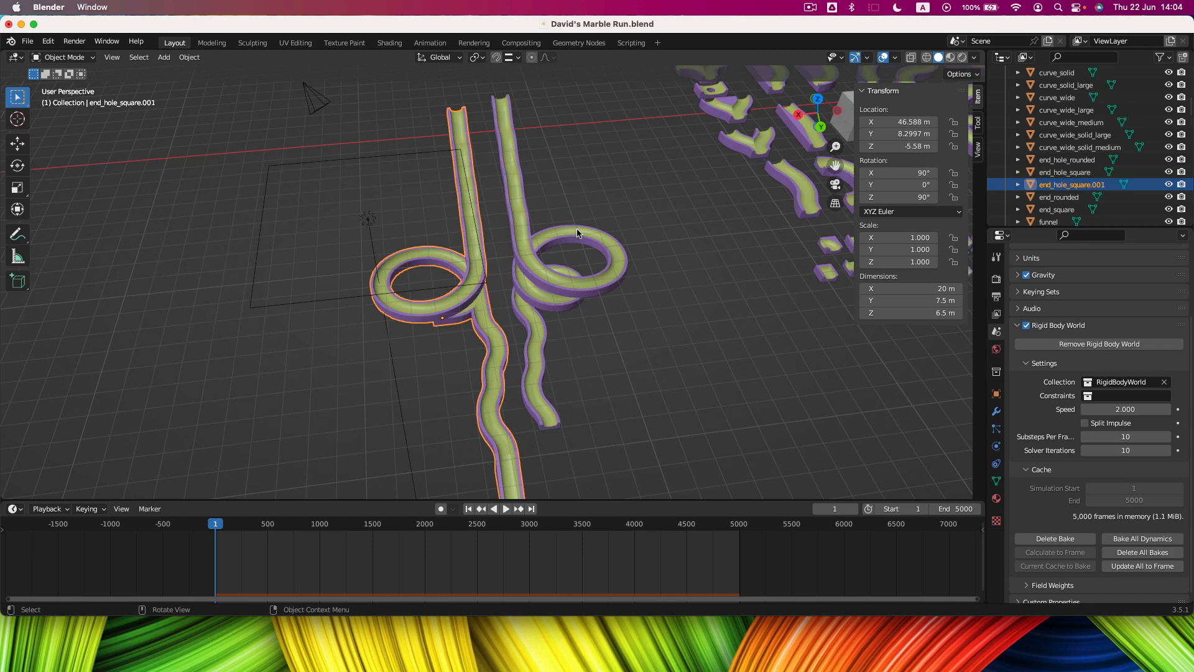
Hide the selected left track end_hole_square.001 and restore its visibility.
{"action": "key", "text": "h"}
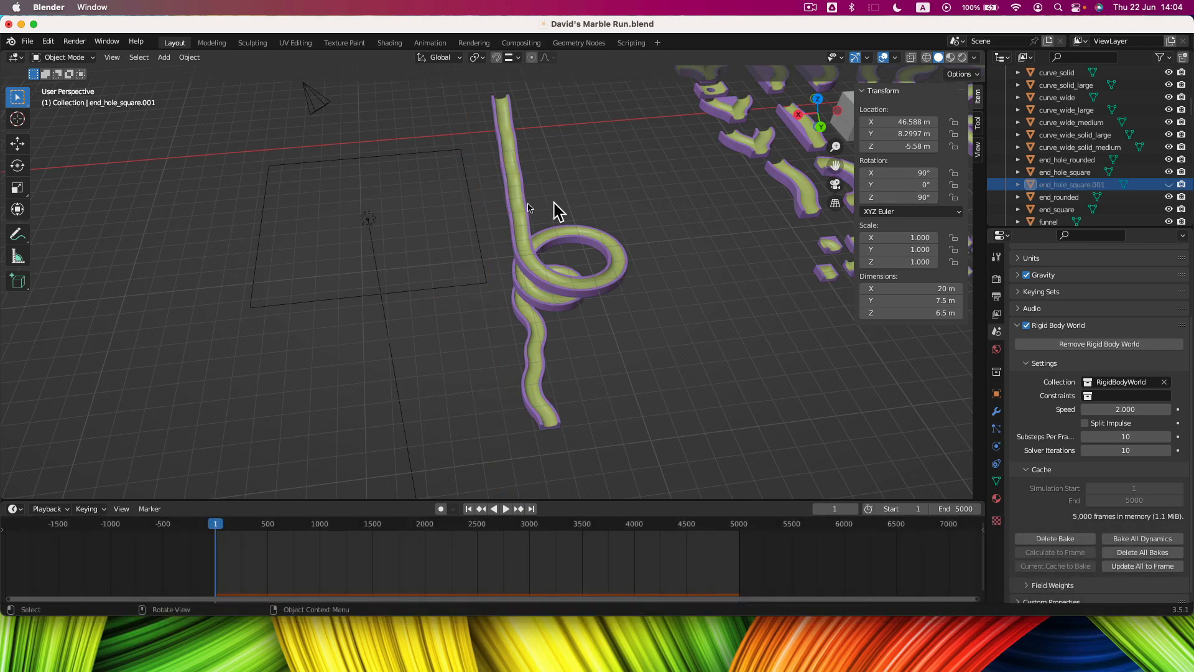
{"action": "key", "text": "h"}
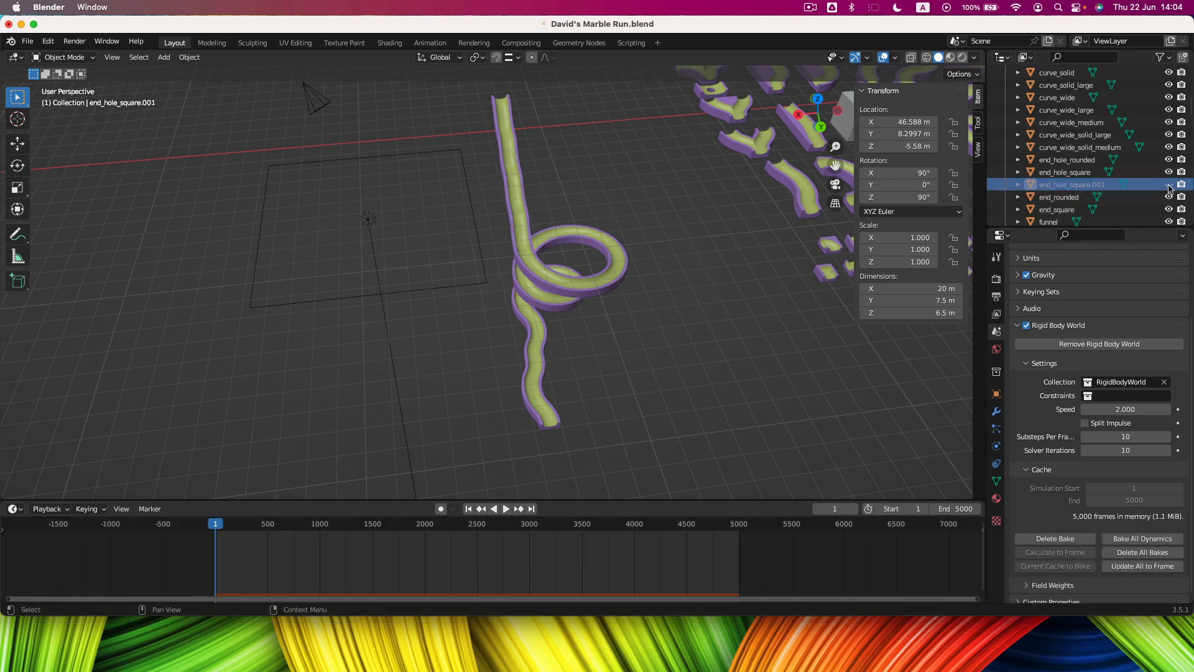
{"action": "left_click", "coordinate": [1168, 184]}
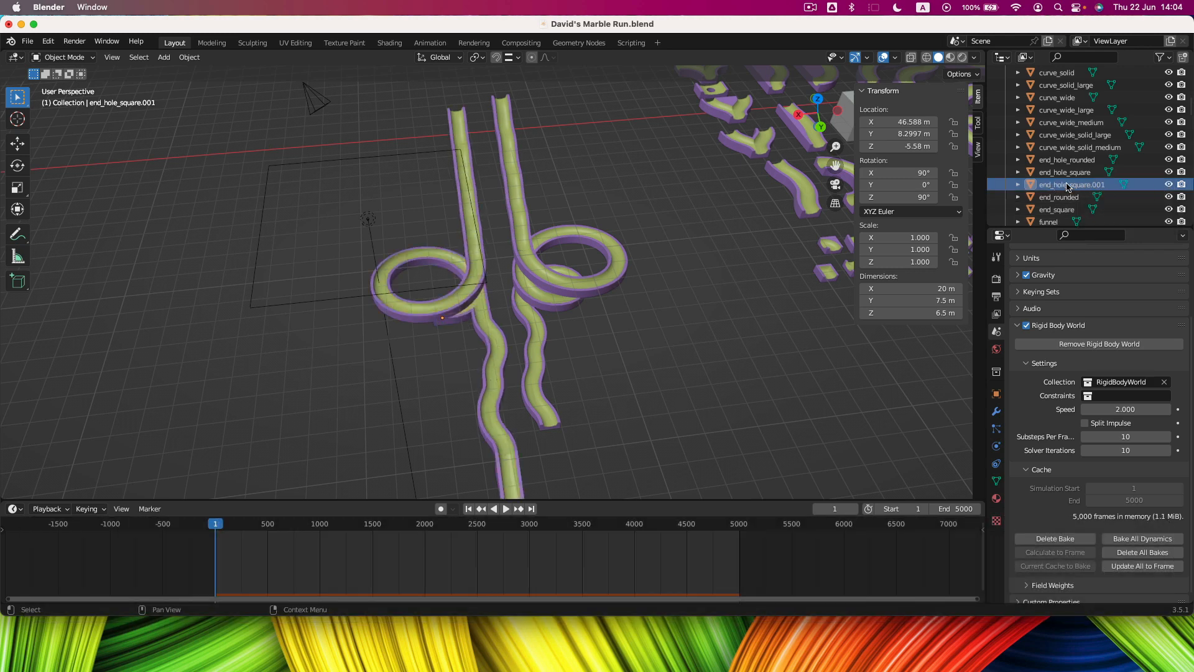
Move the left looped track end_hole_square.001 into a new collection named "Left Side".
{"action": "scroll", "coordinate": [1051, 149], "scroll_direction": "up", "scroll_amount": 10}
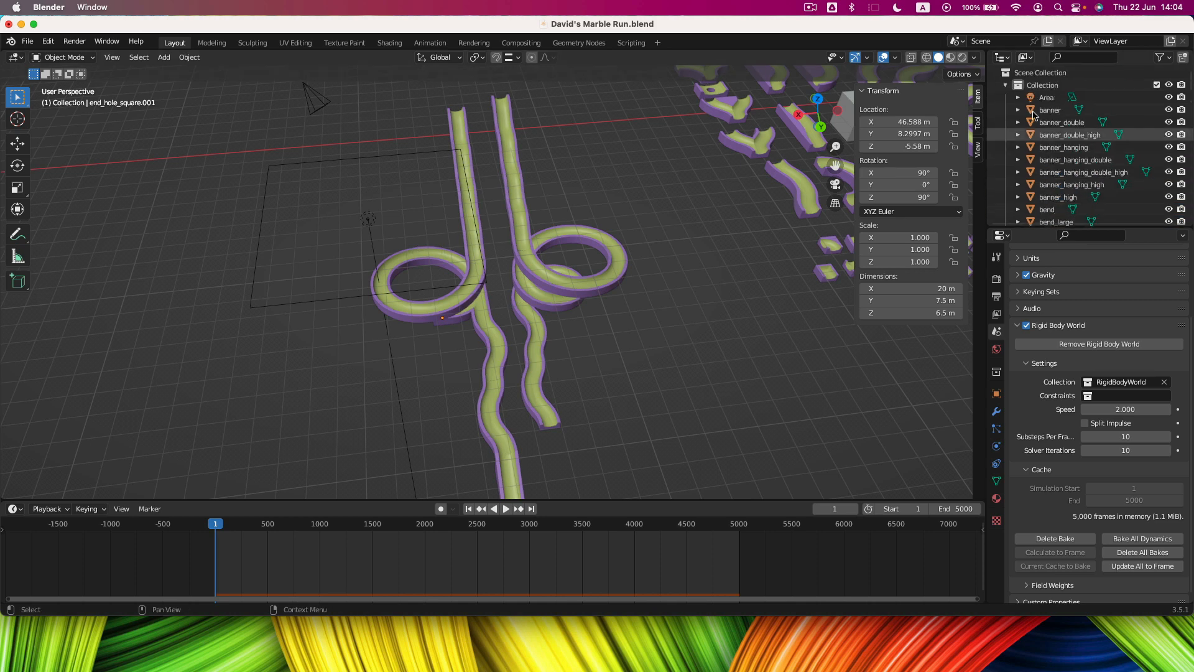
{"action": "left_click", "coordinate": [467, 292]}
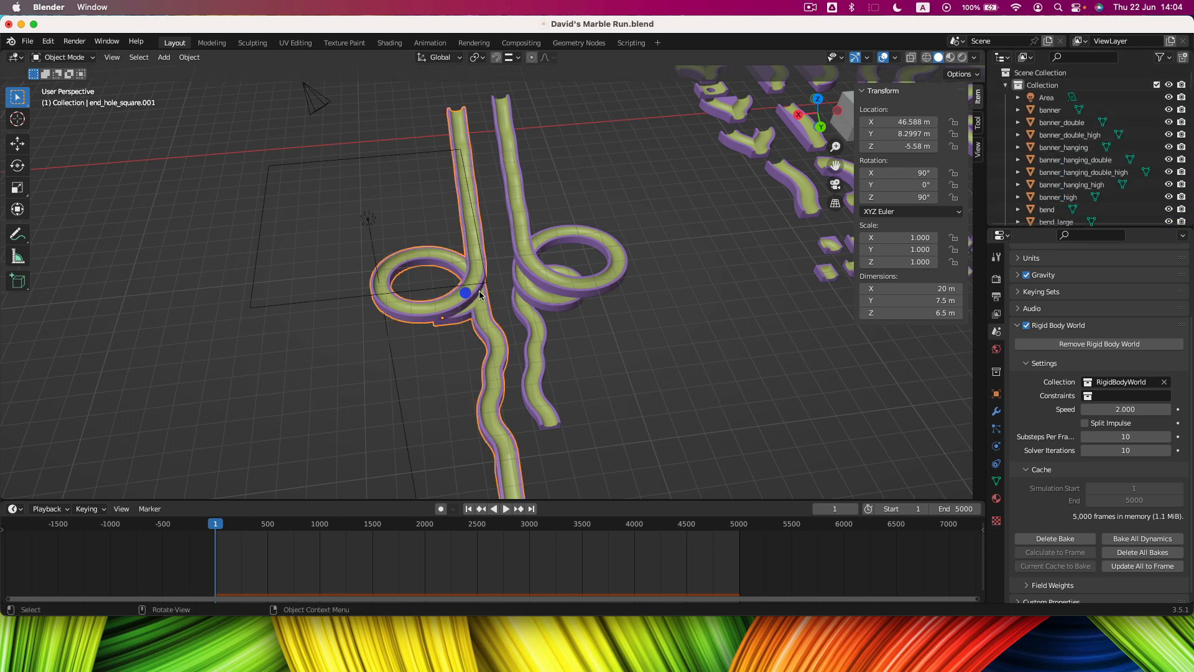
{"action": "left_click", "coordinate": [557, 272]}
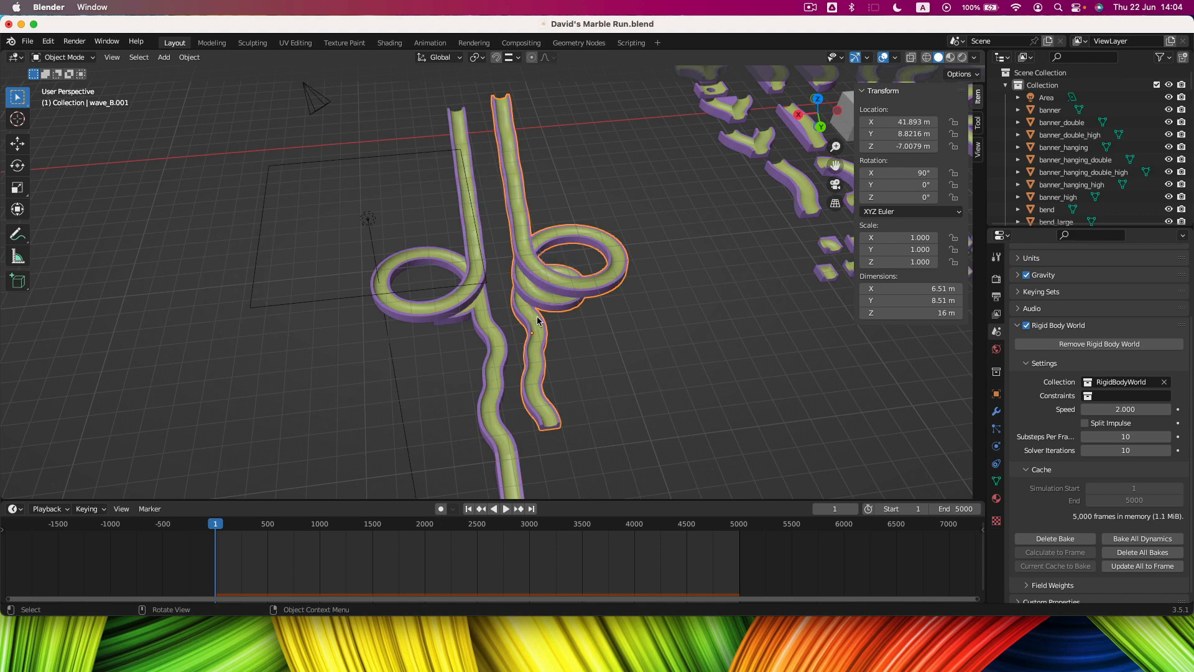
{"action": "left_click", "coordinate": [442, 310]}
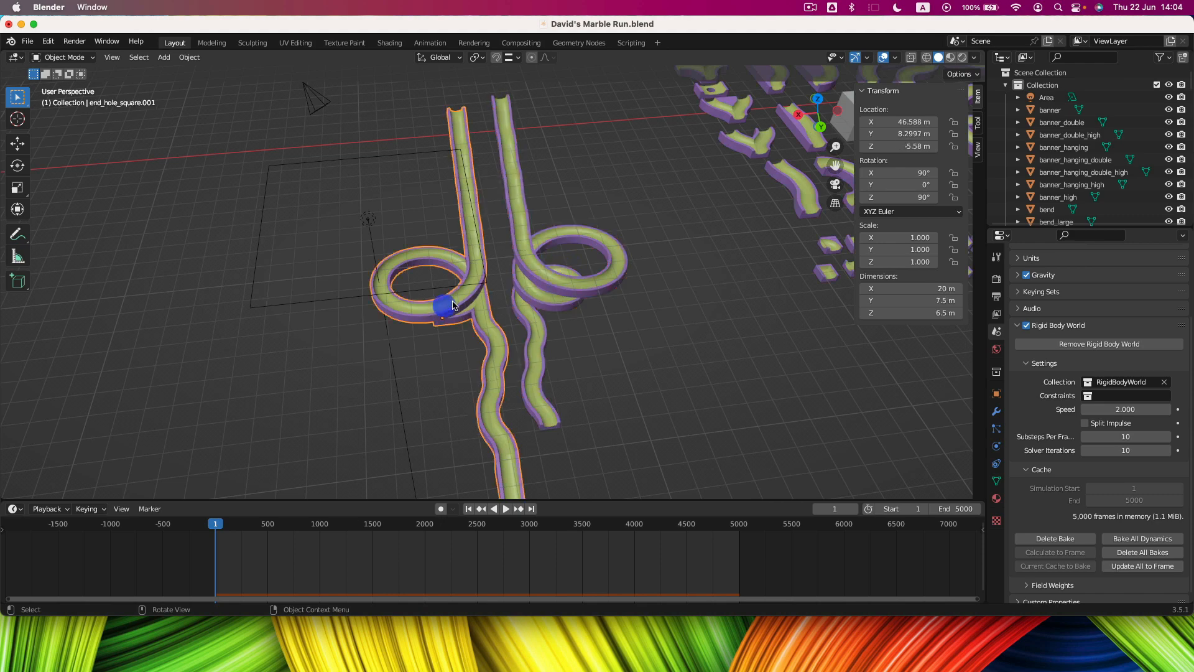
{"action": "right_click", "coordinate": [442, 309]}
{"action": "left_click", "coordinate": [420, 493]}
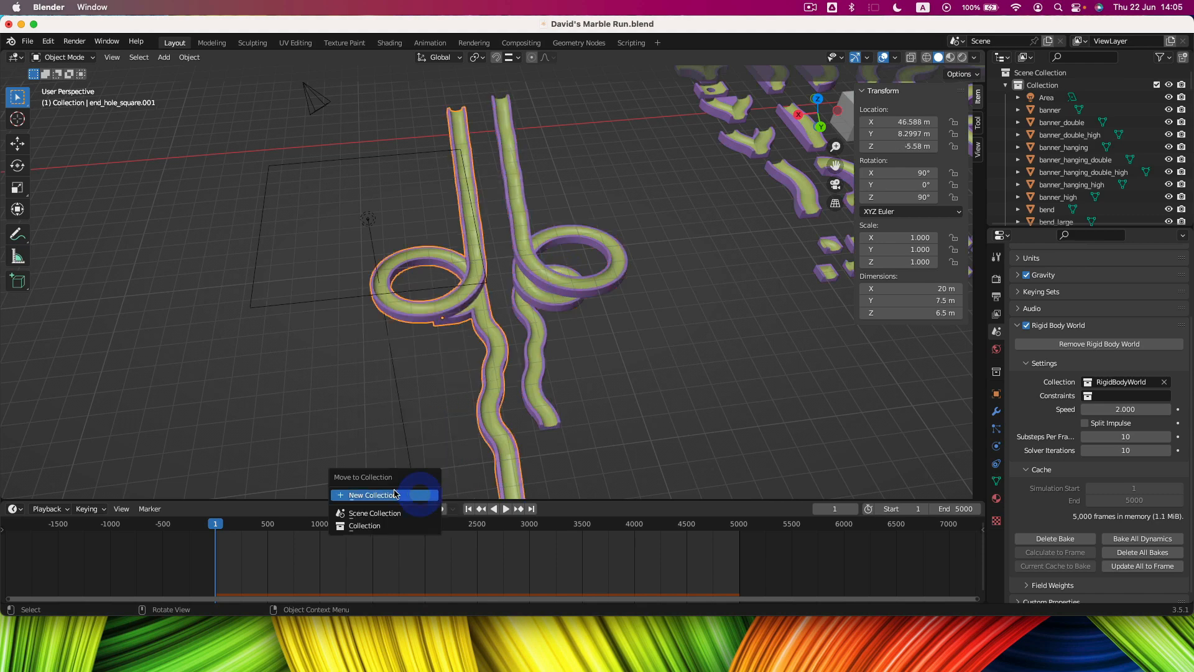
{"action": "left_click", "coordinate": [394, 495]}
{"action": "type", "text": "Left "}
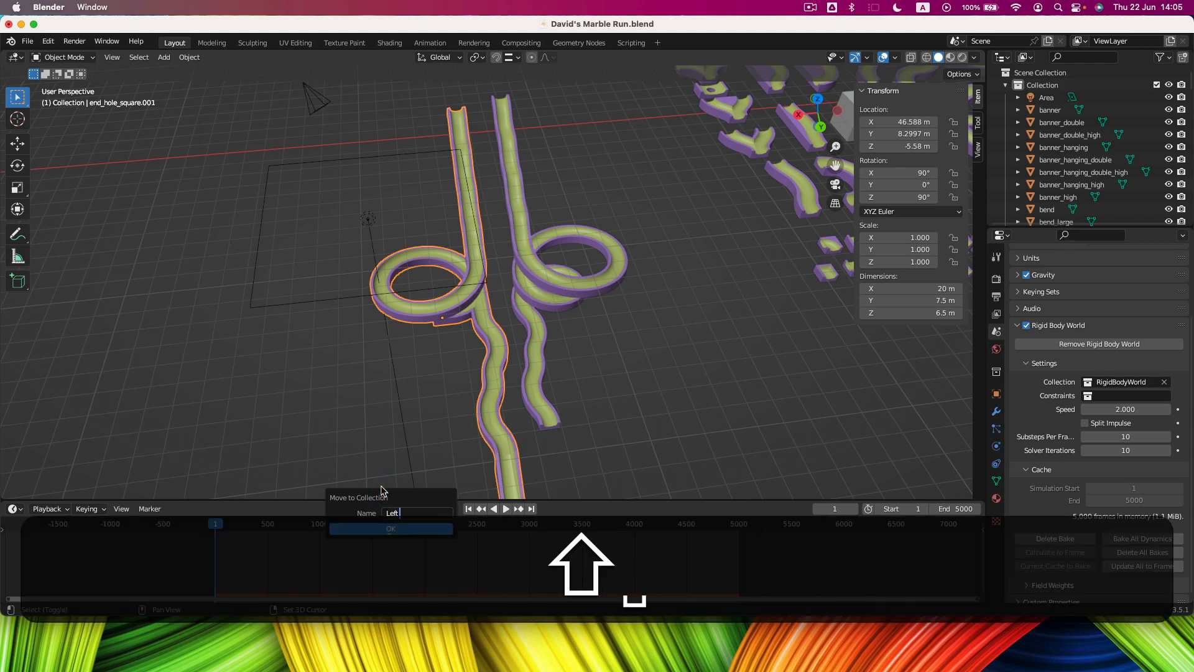
{"action": "type", "text": "Side"}
{"action": "left_click", "coordinate": [392, 529]}
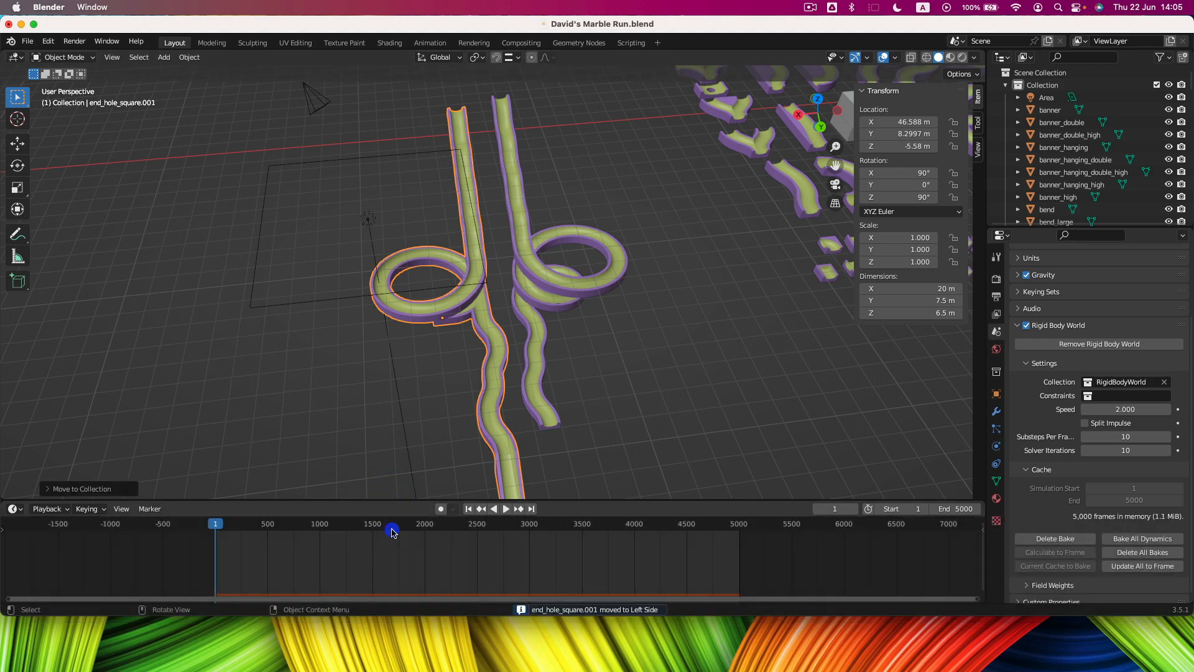
Collapse the contents of Collection and the Left Side collection in the outliner.
{"action": "left_click", "coordinate": [1006, 85]}
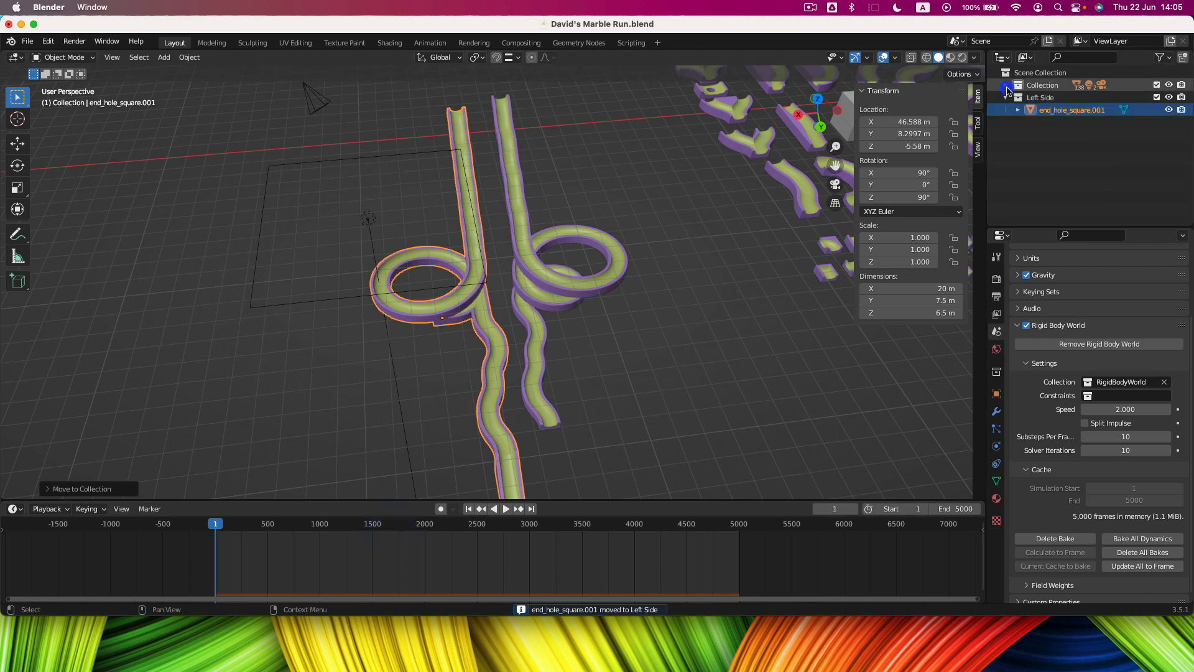
{"action": "left_click", "coordinate": [1006, 97]}
{"action": "left_click", "coordinate": [1006, 98]}
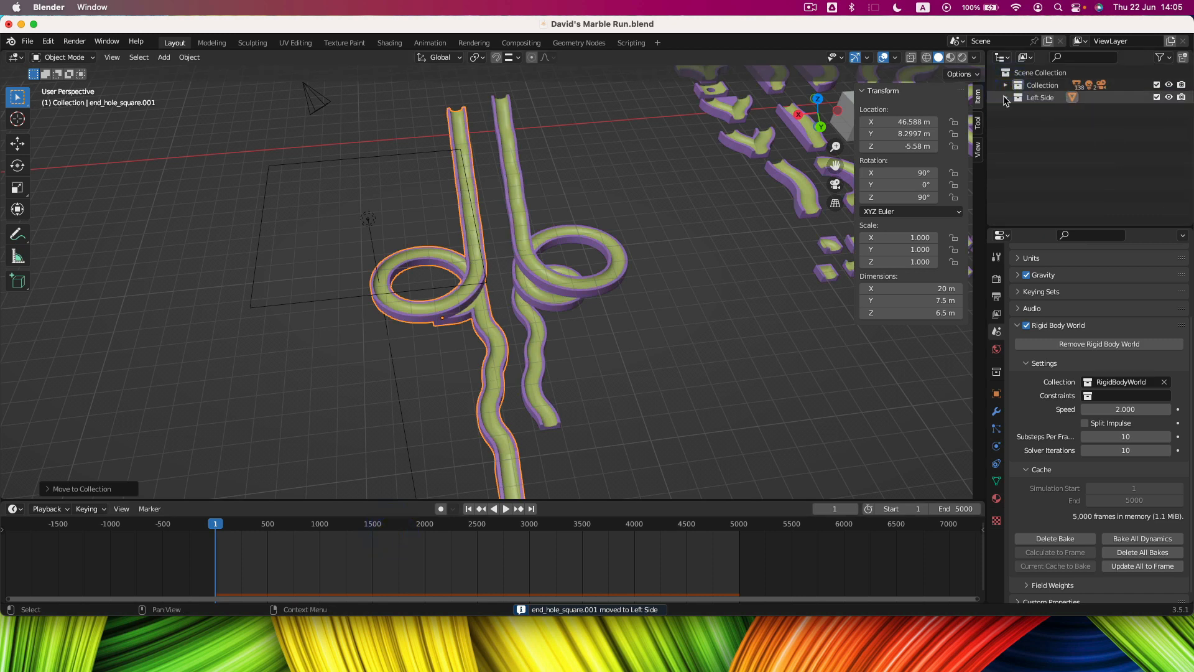
Toggle the visibility of the whole Left Side collection off and on twice.
{"action": "left_click", "coordinate": [1169, 98]}
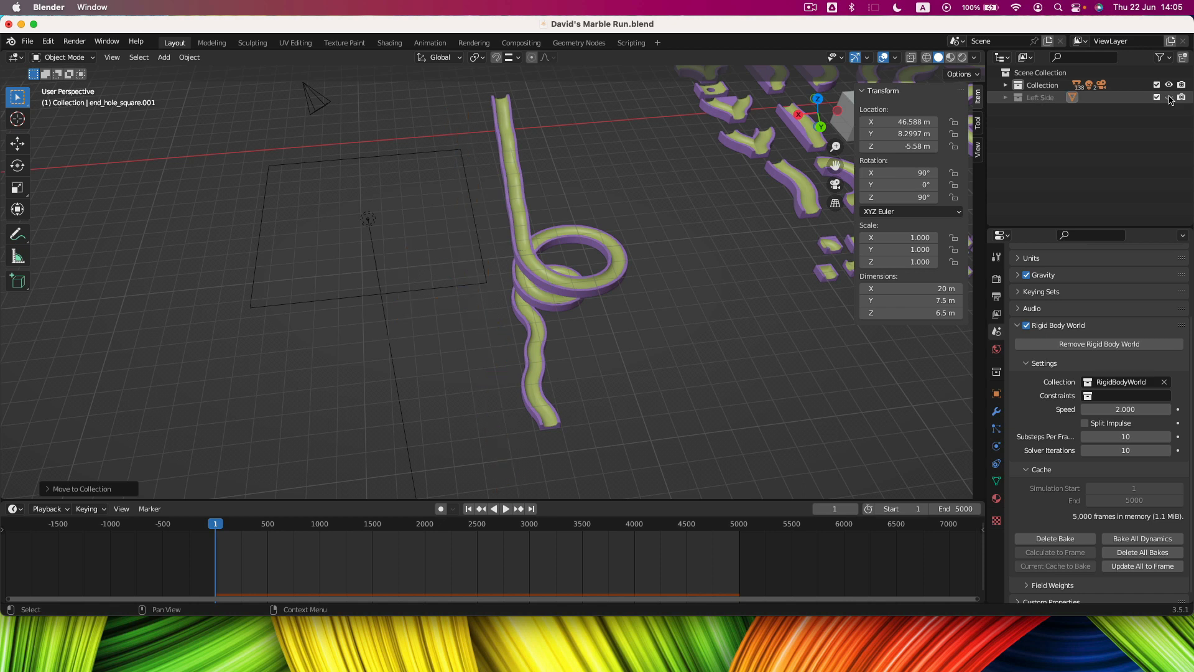
{"action": "left_click", "coordinate": [1169, 97]}
{"action": "left_click", "coordinate": [1169, 97]}
{"action": "left_click", "coordinate": [1168, 97]}
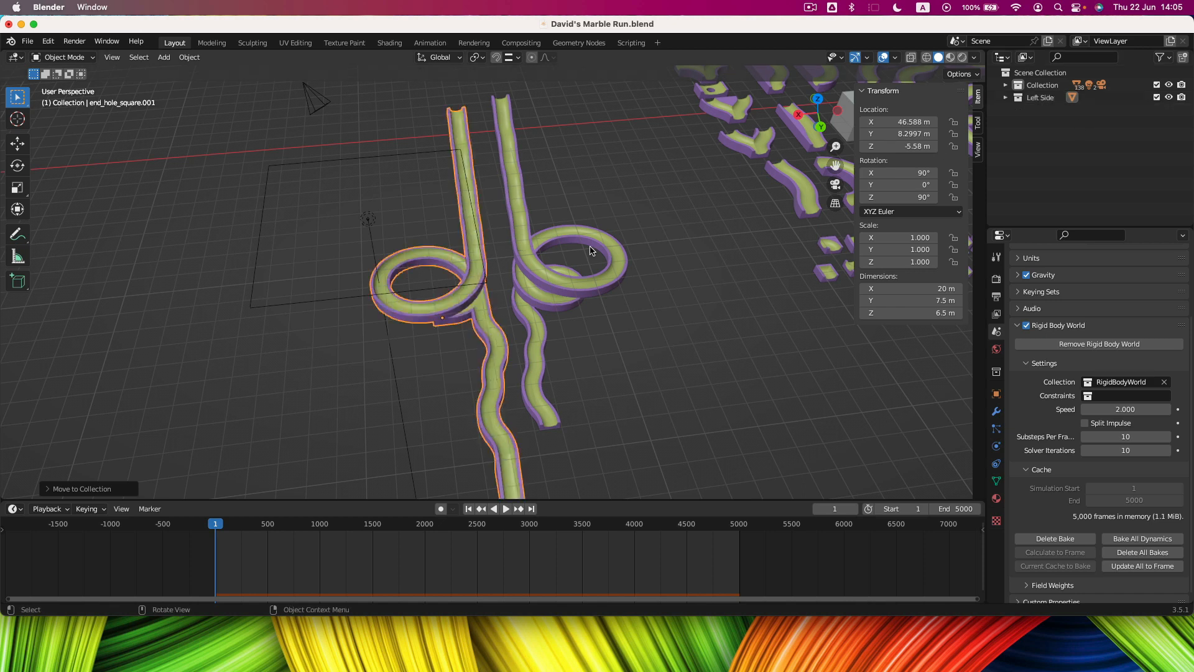
Hide the left track object itself, check it inside the Left Side collection, and unhide it there.
{"action": "key", "text": "h"}
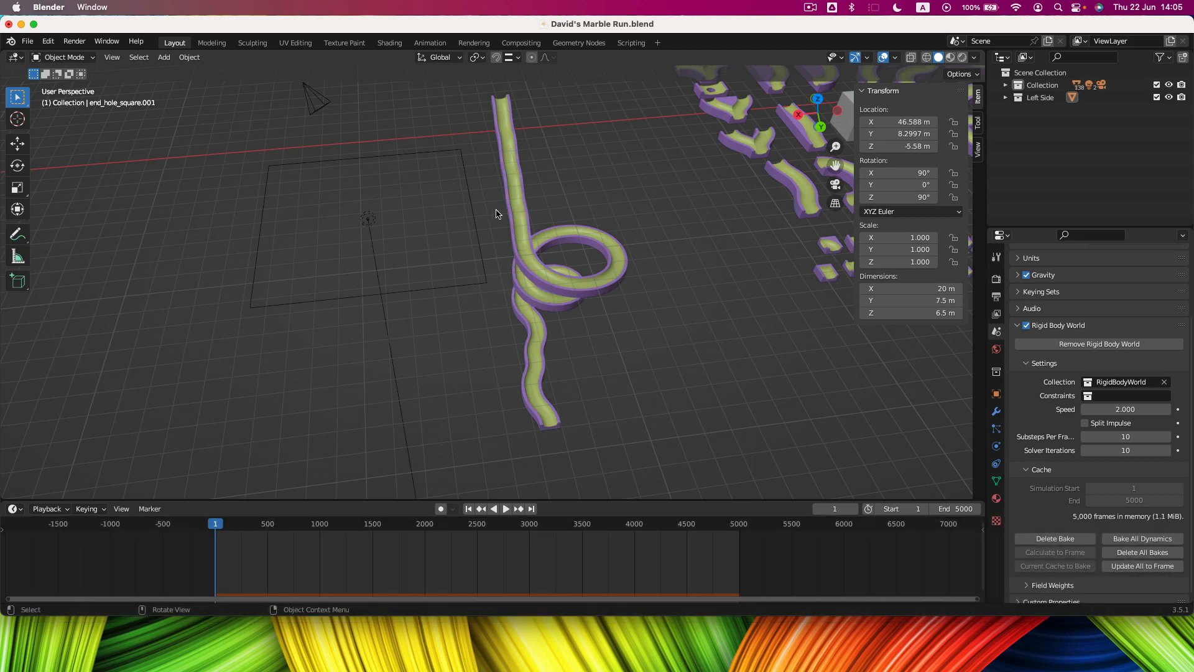
{"action": "left_click", "coordinate": [1006, 98]}
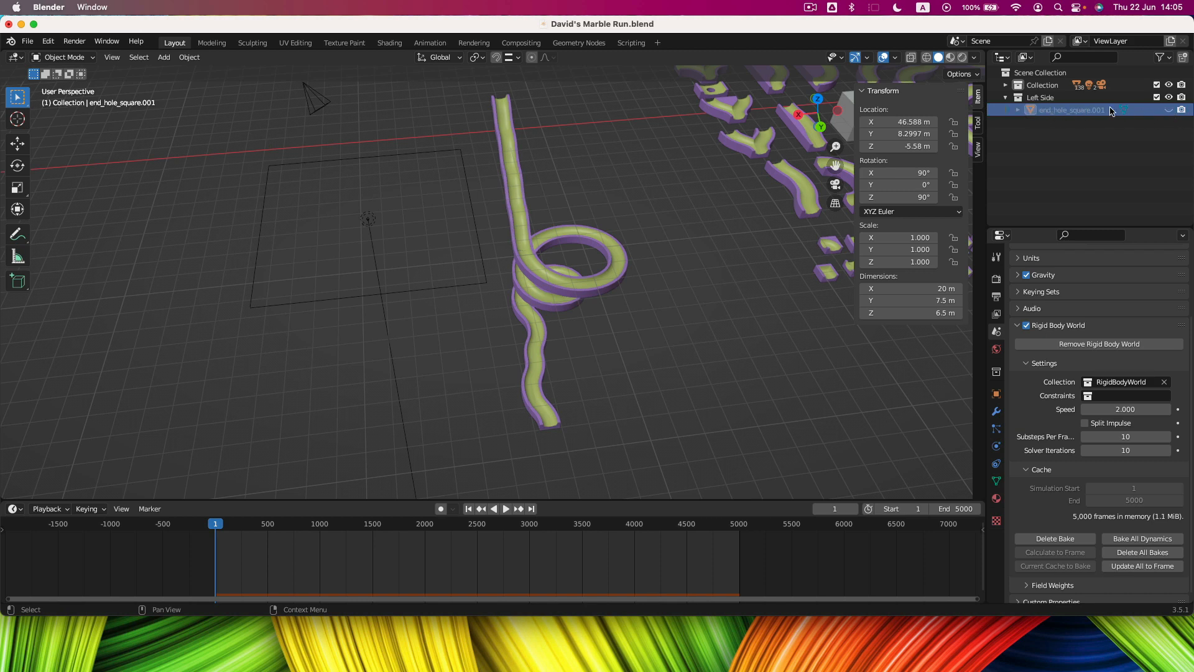
{"action": "left_click", "coordinate": [1005, 98]}
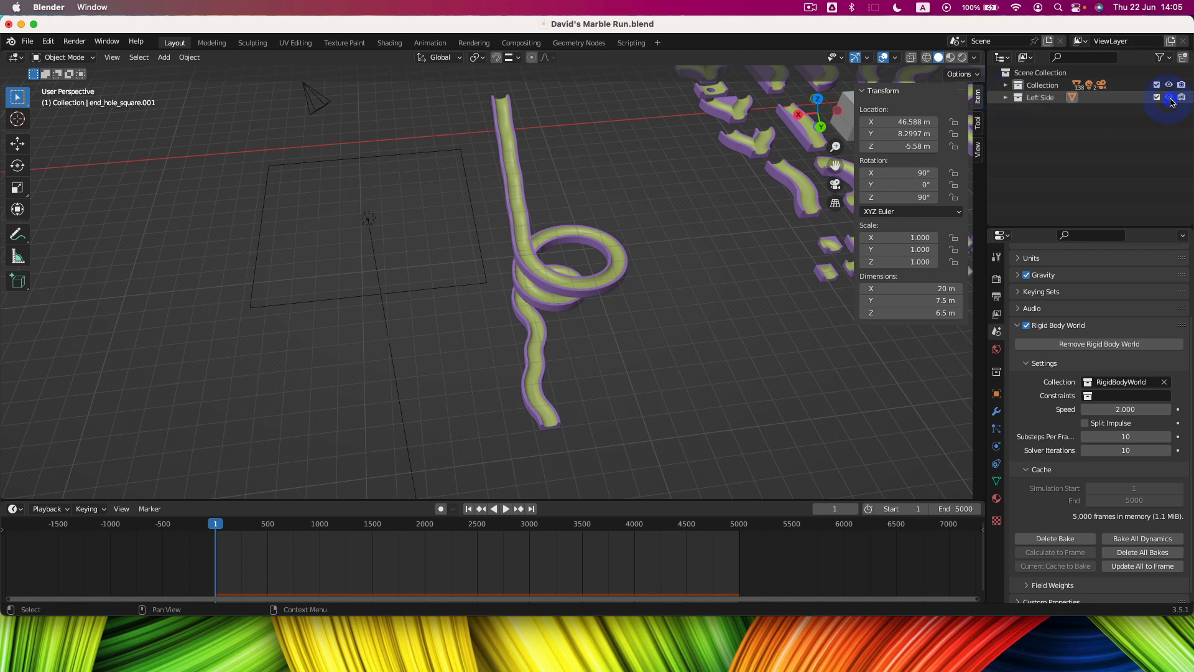
{"action": "left_click", "coordinate": [1170, 97]}
{"action": "left_click", "coordinate": [1006, 98]}
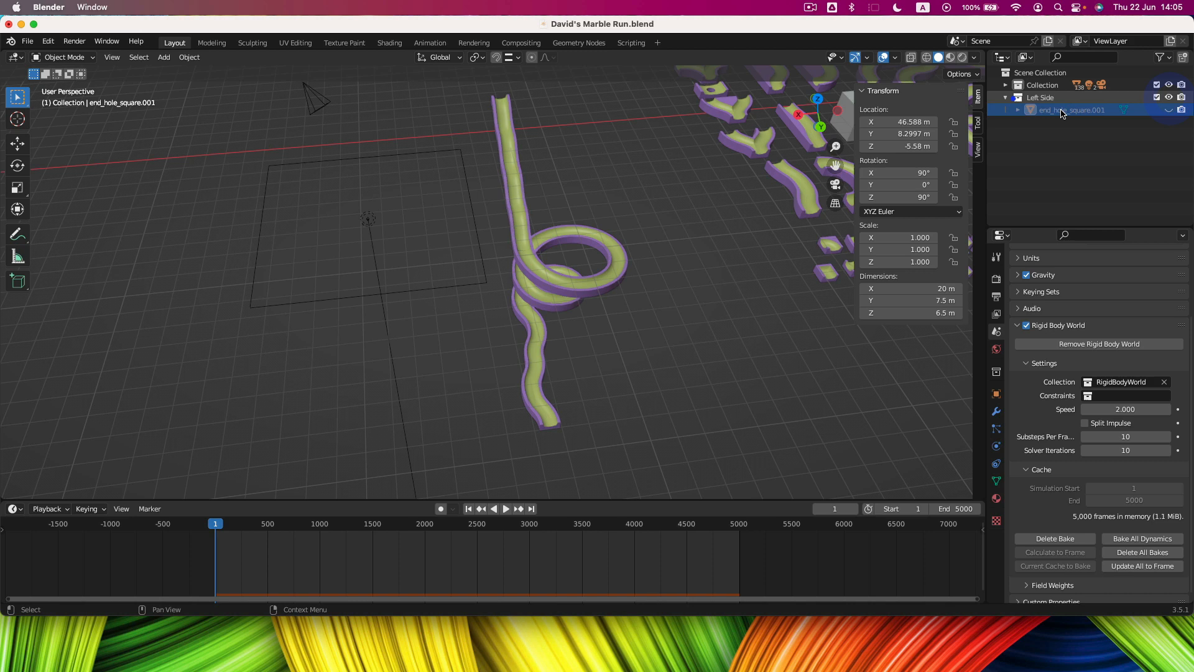
{"action": "left_click", "coordinate": [1169, 111]}
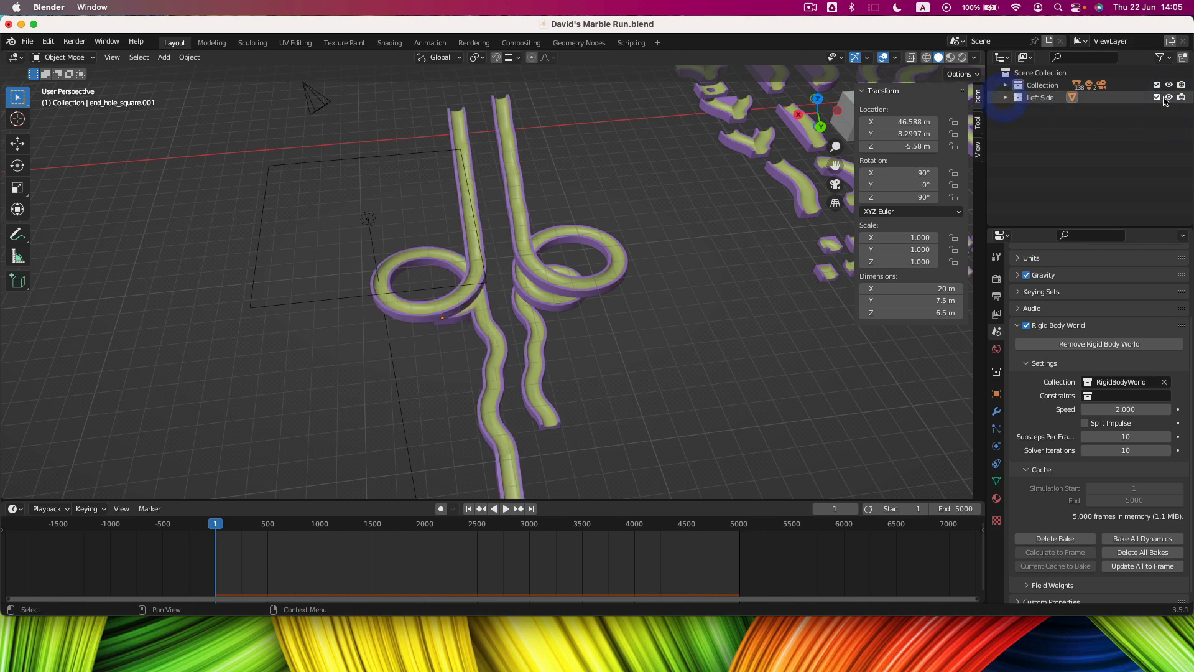
Exclude the Left Side collection from the view layer and include it again, then toggle its viewport visibility off and on.
{"action": "left_click", "coordinate": [1158, 98]}
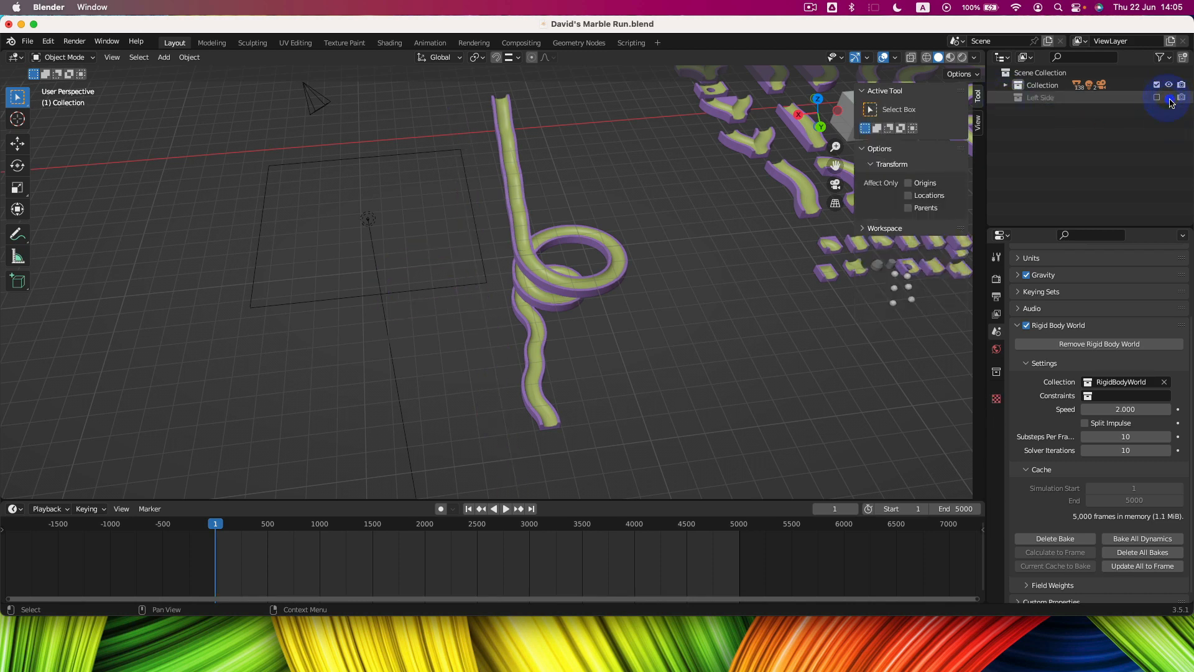
{"action": "left_click", "coordinate": [1171, 103]}
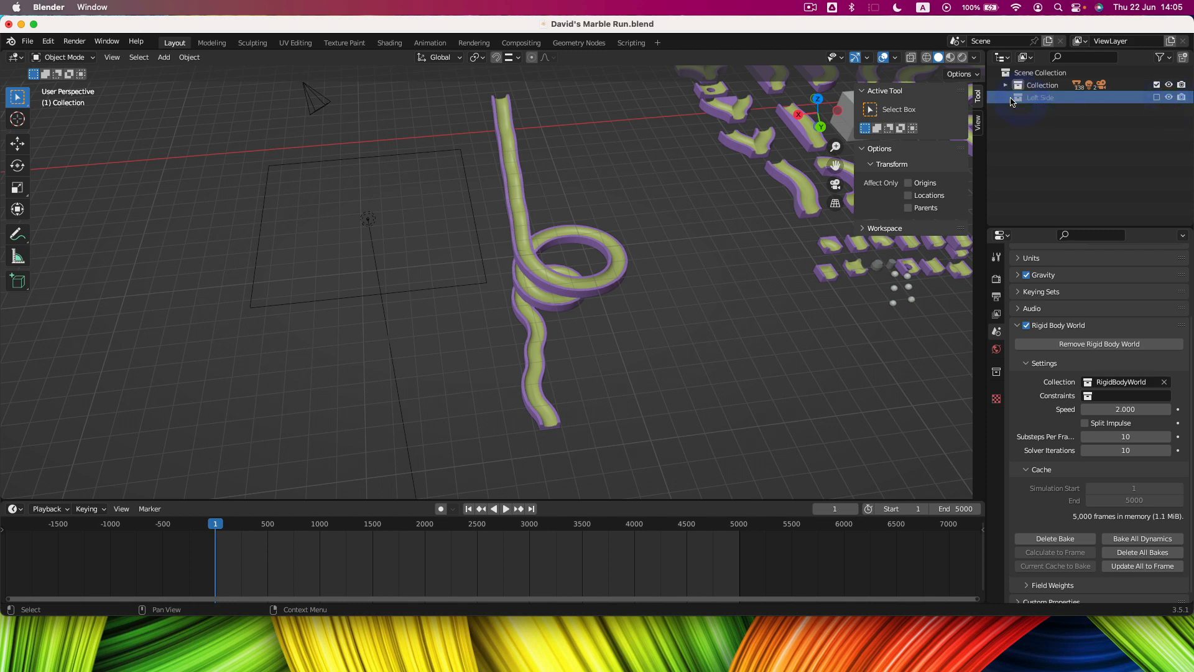
{"action": "left_click", "coordinate": [1157, 98]}
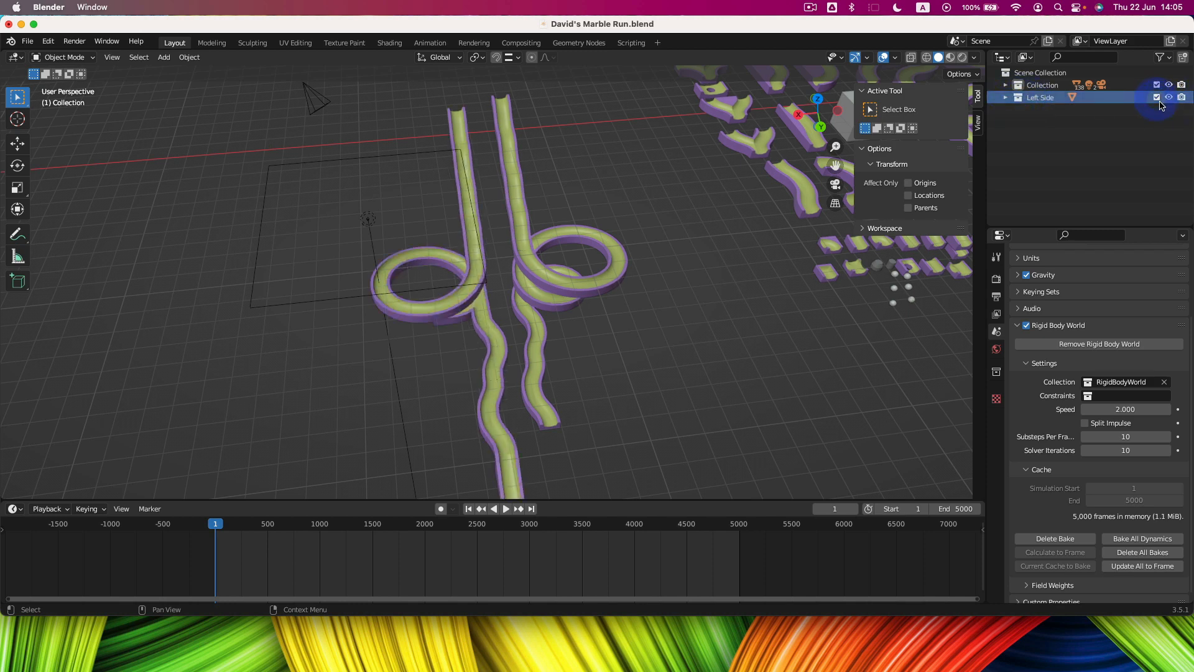
{"action": "left_click", "coordinate": [1169, 99]}
{"action": "left_click", "coordinate": [1170, 99]}
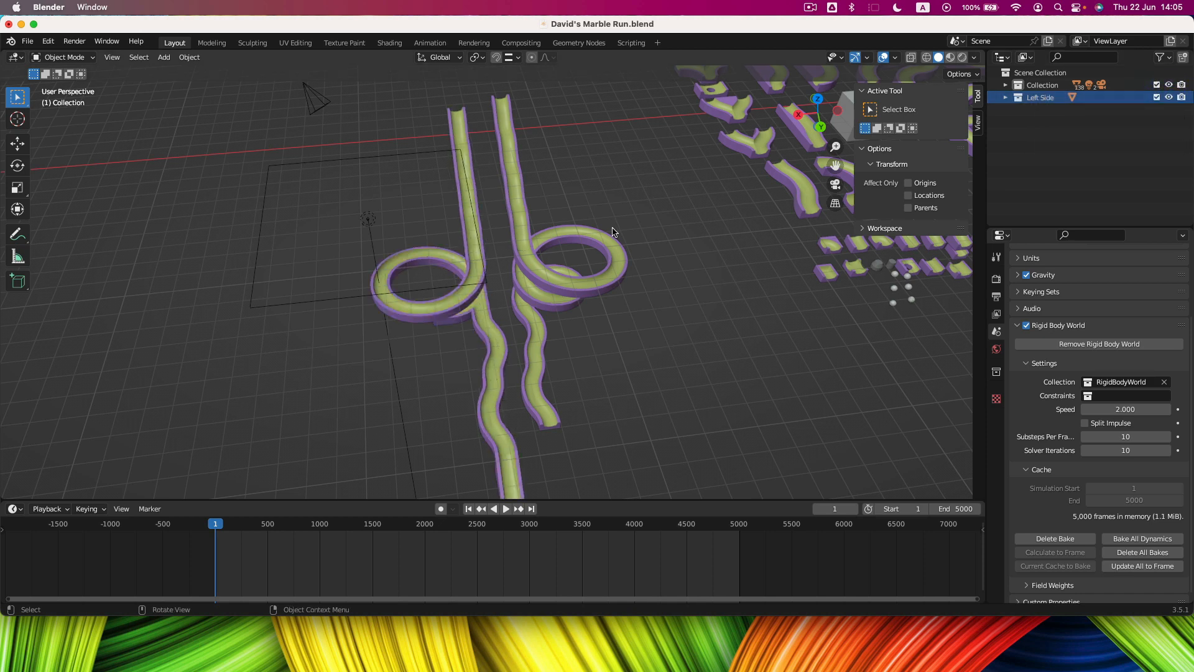
Select the left looped track, show its material slots, and enlarge the slot list to reveal more materials.
{"action": "left_click", "coordinate": [479, 274]}
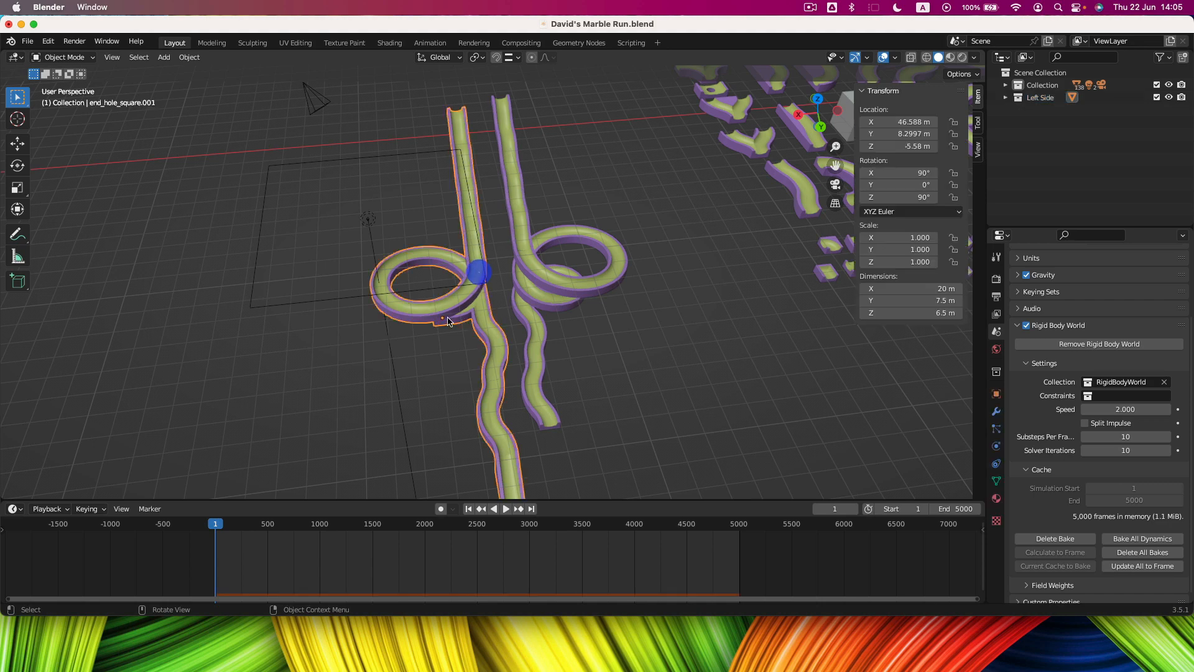
{"action": "left_click", "coordinate": [996, 499]}
{"action": "scroll", "coordinate": [1100, 288], "scroll_direction": "up", "scroll_amount": 5}
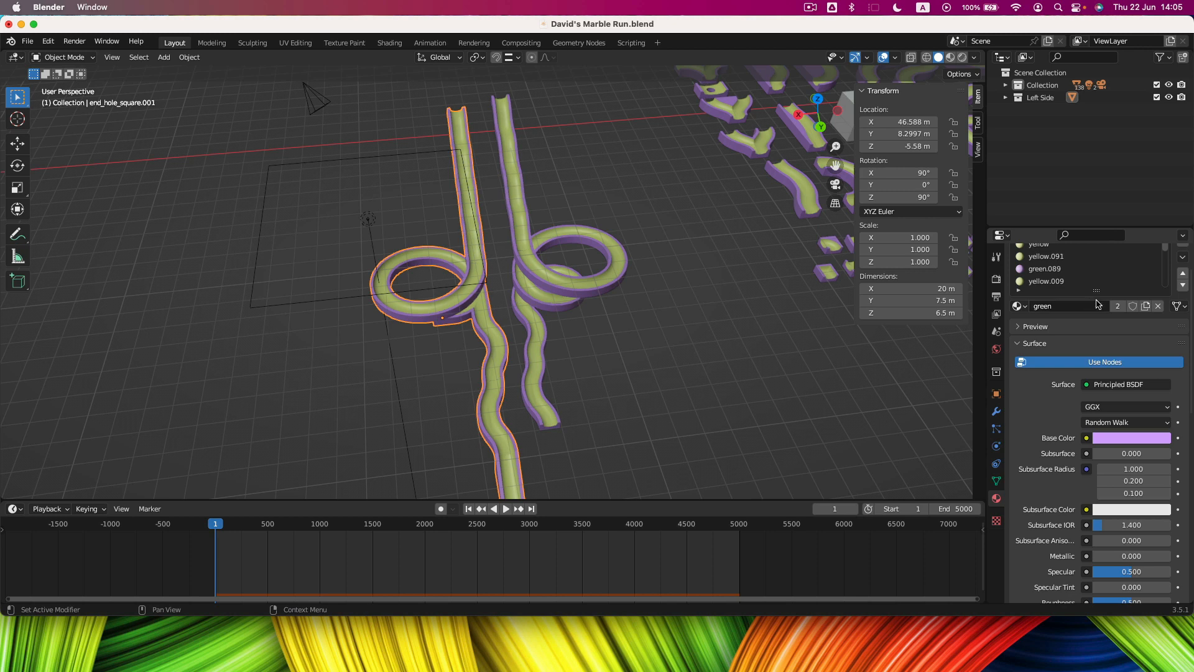
{"action": "left_click_drag", "start_coordinate": [1098, 304], "coordinate": [1098, 367]}
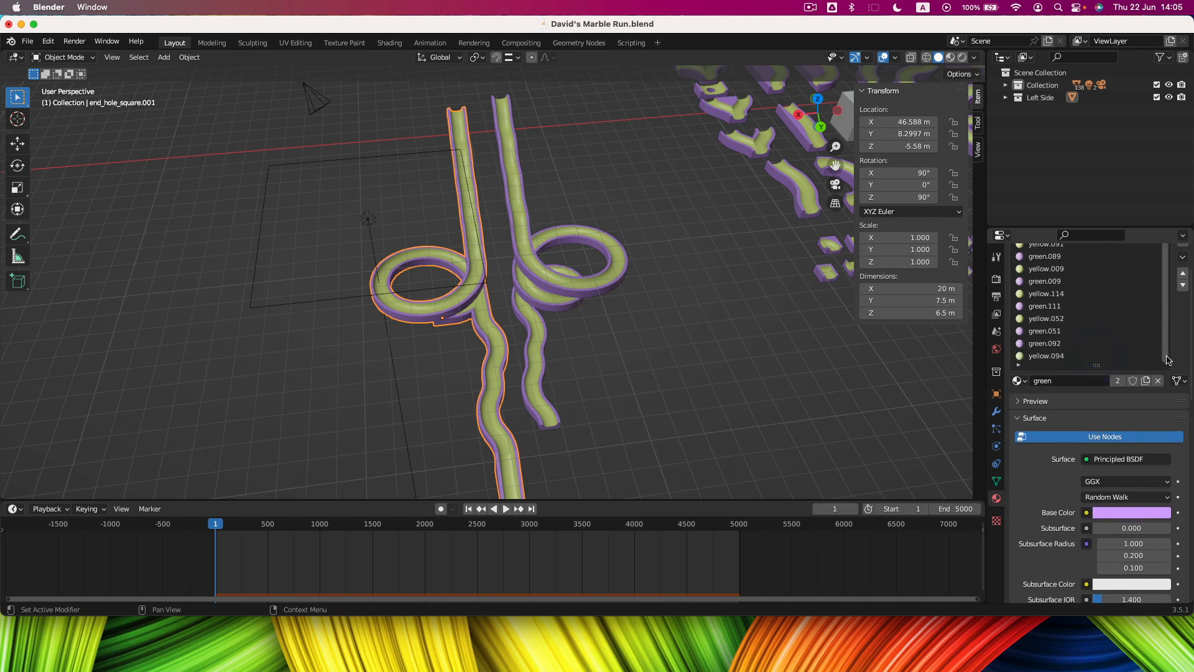
{"action": "scroll", "coordinate": [1157, 348], "scroll_direction": "up", "scroll_amount": 1}
Try removing the yellow.009 material slot from the left track, and undo the removal.
{"action": "left_click", "coordinate": [1047, 282]}
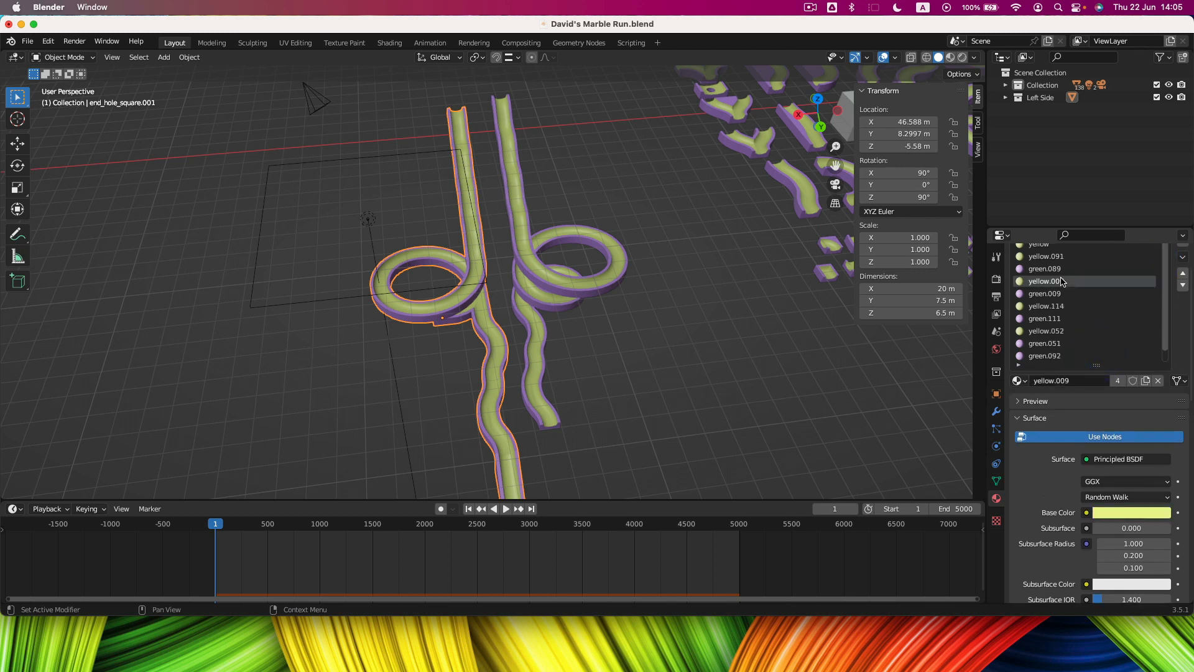
{"action": "middle_click_drag", "start_coordinate": [467, 249], "coordinate": [489, 346]}
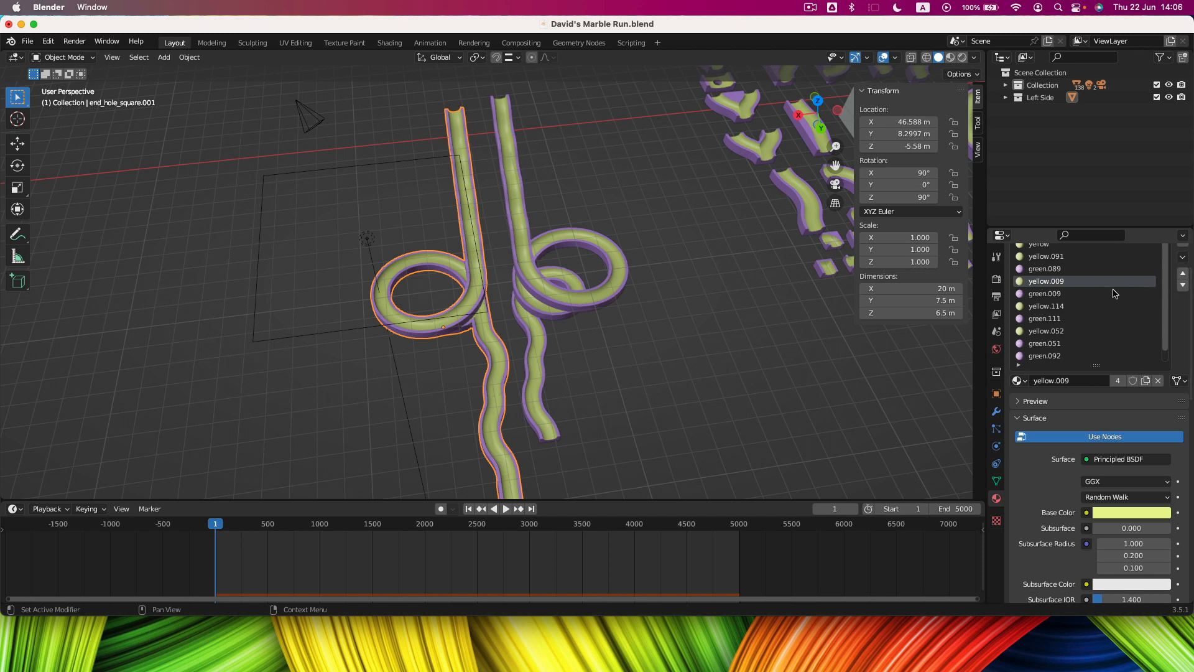
{"action": "scroll", "coordinate": [1182, 280], "scroll_direction": "up", "scroll_amount": 2}
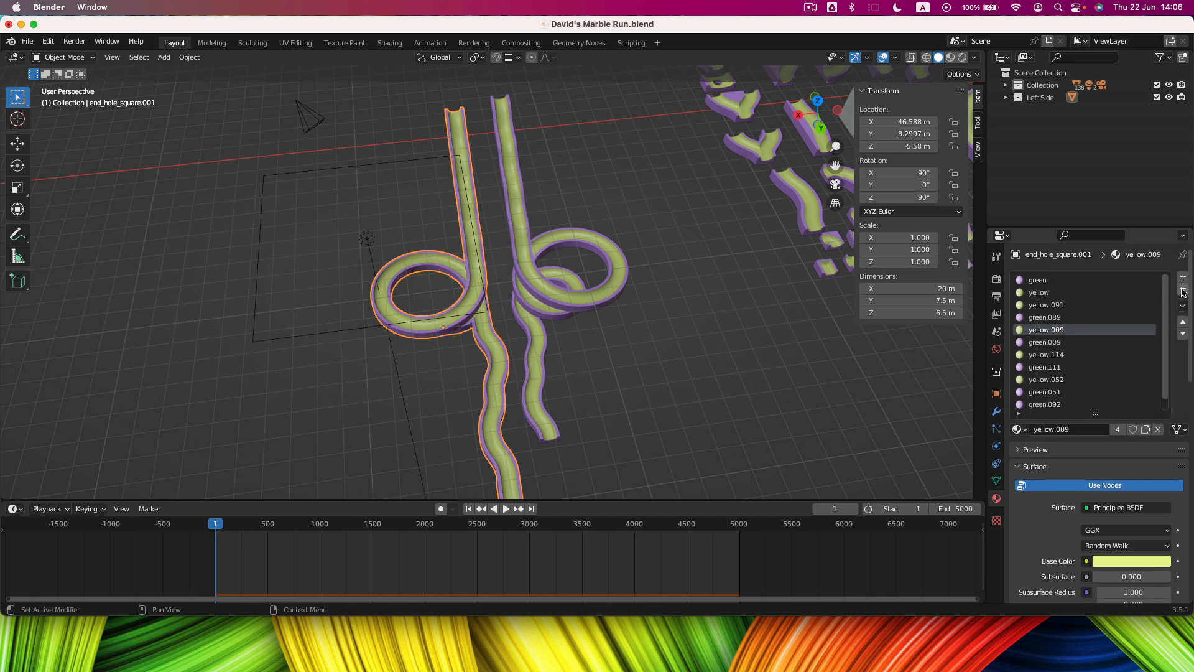
{"action": "left_click", "coordinate": [1183, 290]}
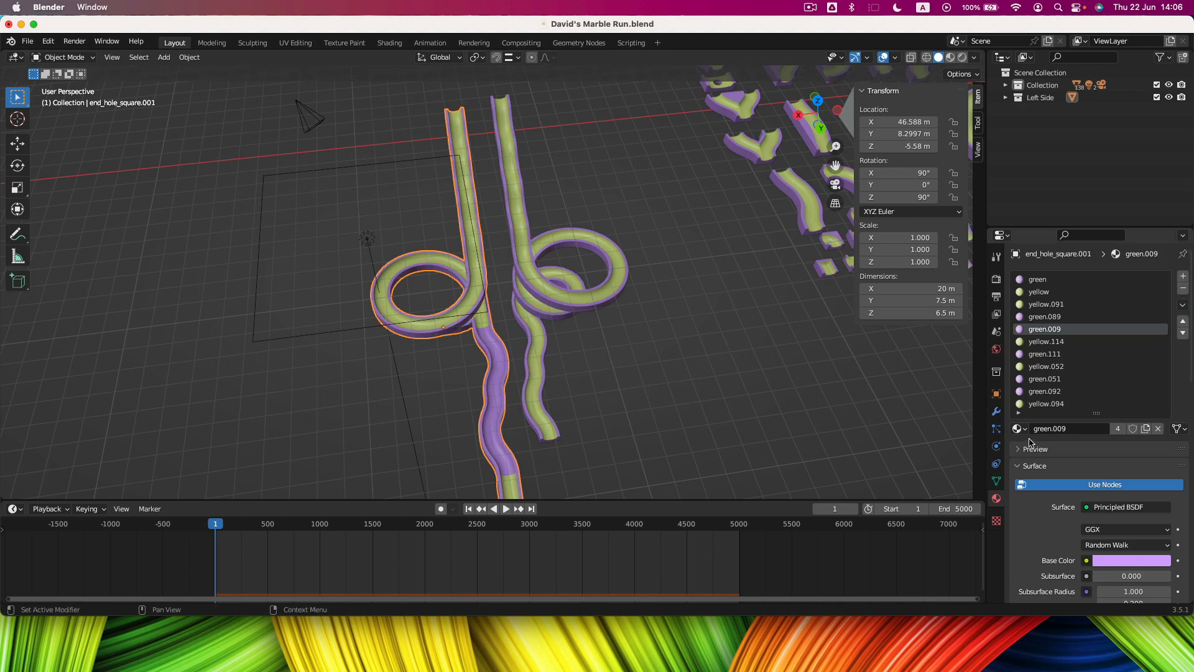
{"action": "key", "text": "super+z"}
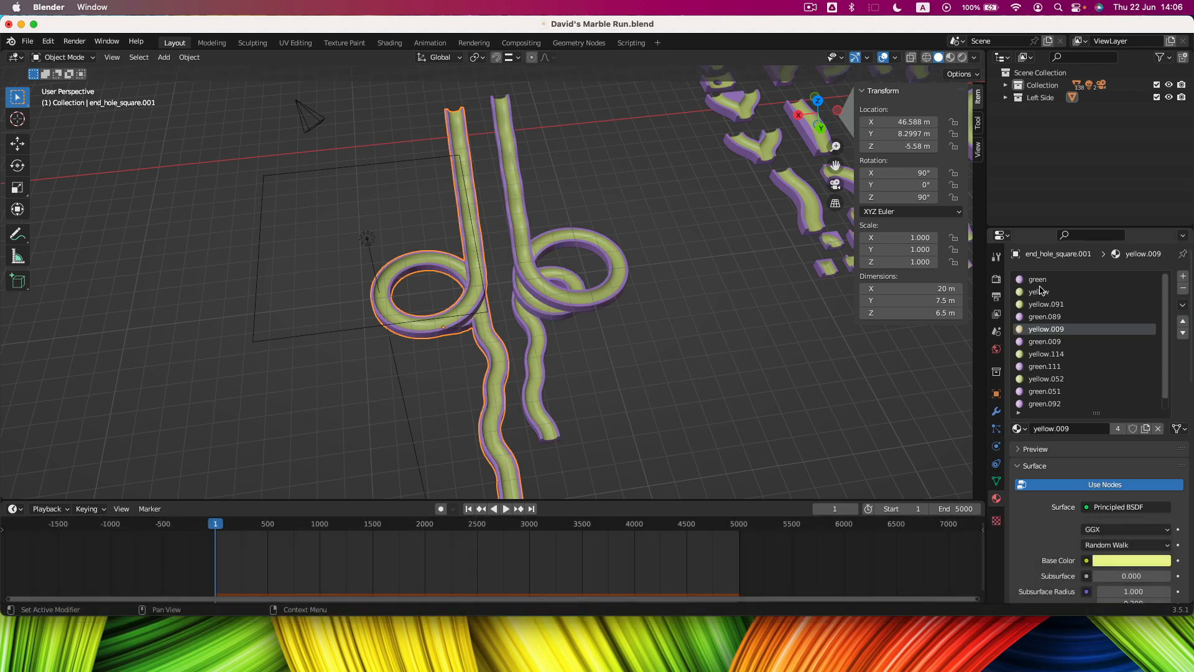
Switch off nodes for the left track's green material and set its base color to pinkish red.
{"action": "left_click", "coordinate": [1050, 280]}
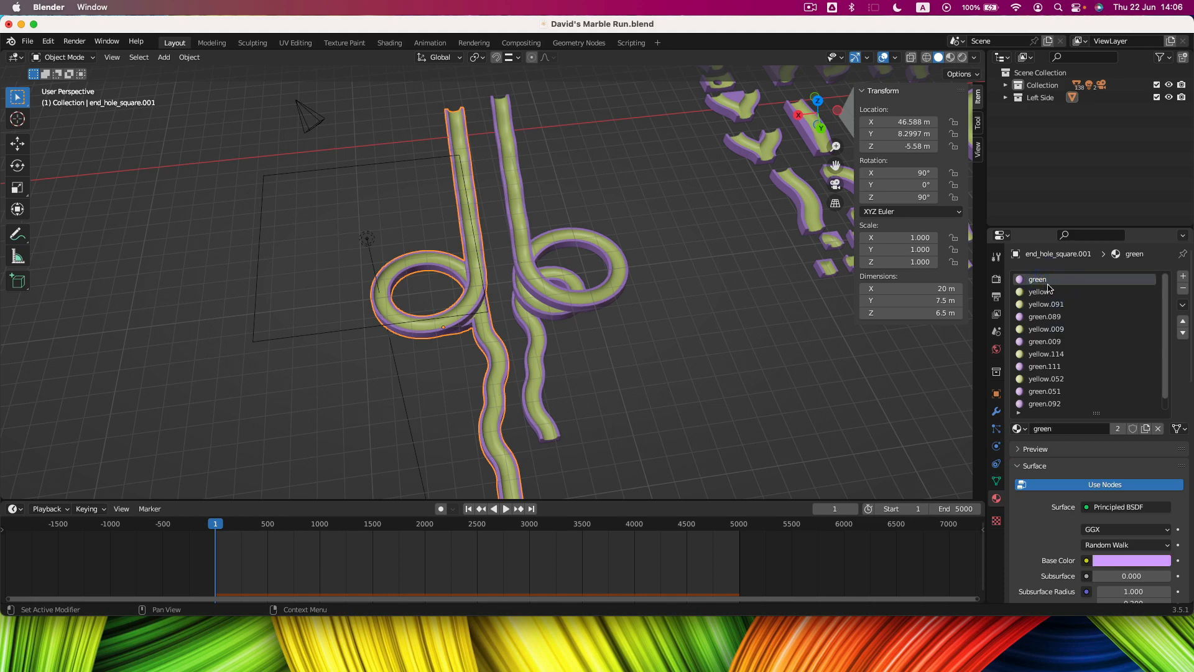
{"action": "key", "text": "shift+Down"}
{"action": "left_click", "coordinate": [1037, 291]}
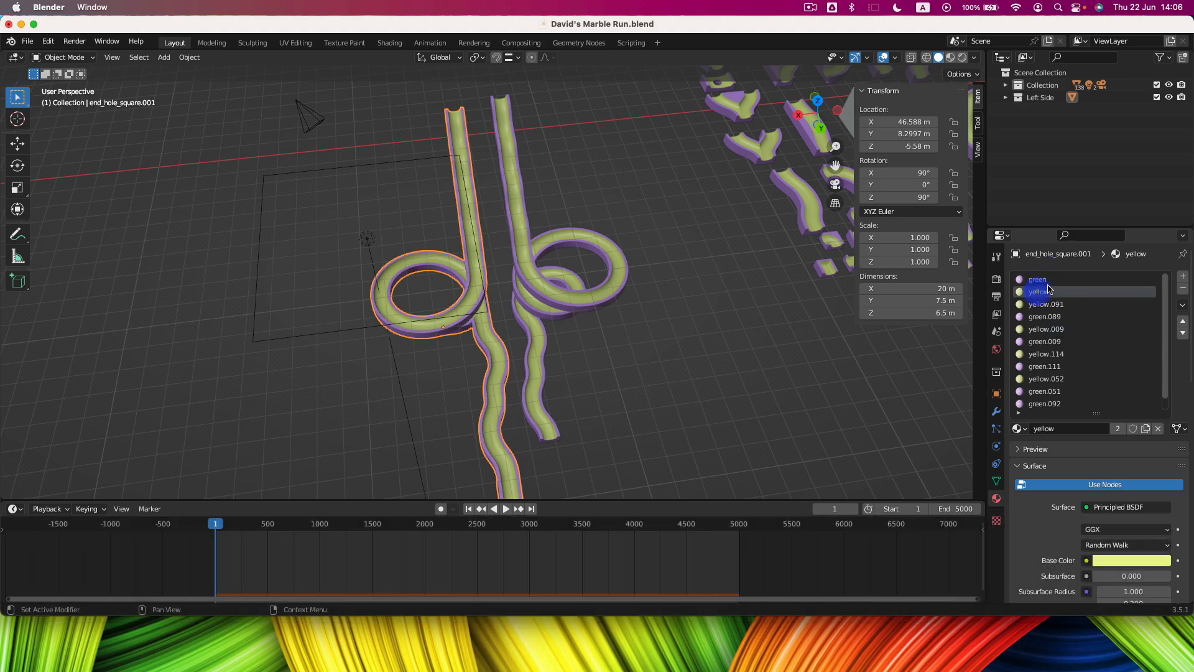
{"action": "key", "text": "Up"}
{"action": "left_click", "coordinate": [1080, 486]}
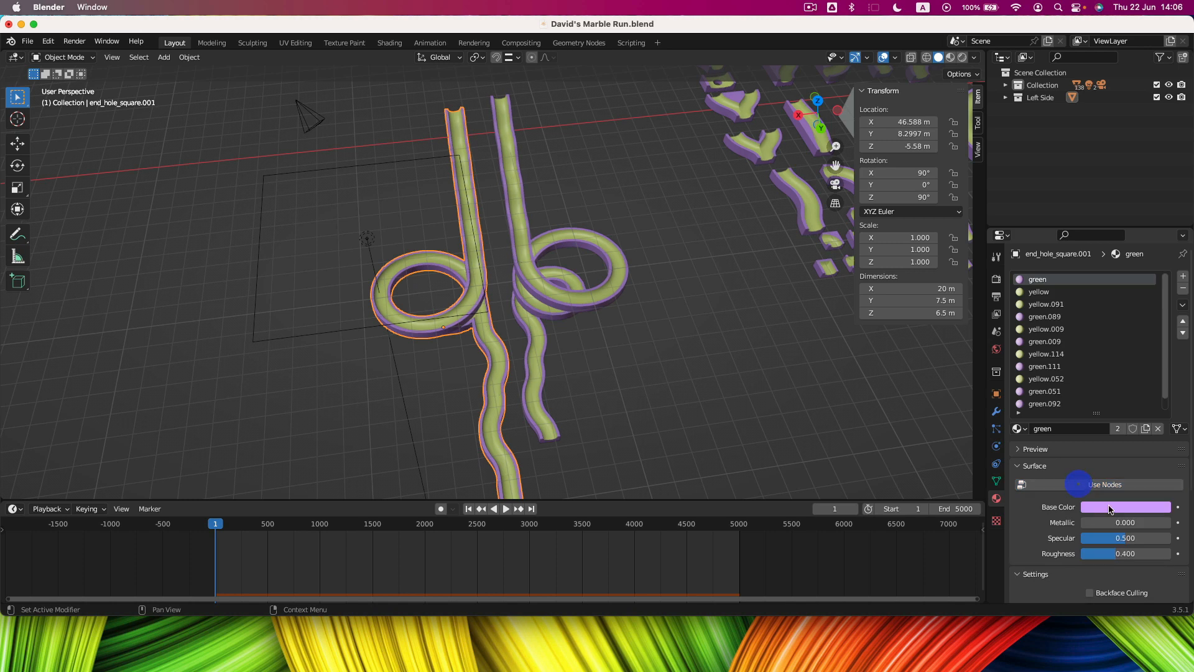
{"action": "left_click", "coordinate": [1111, 508]}
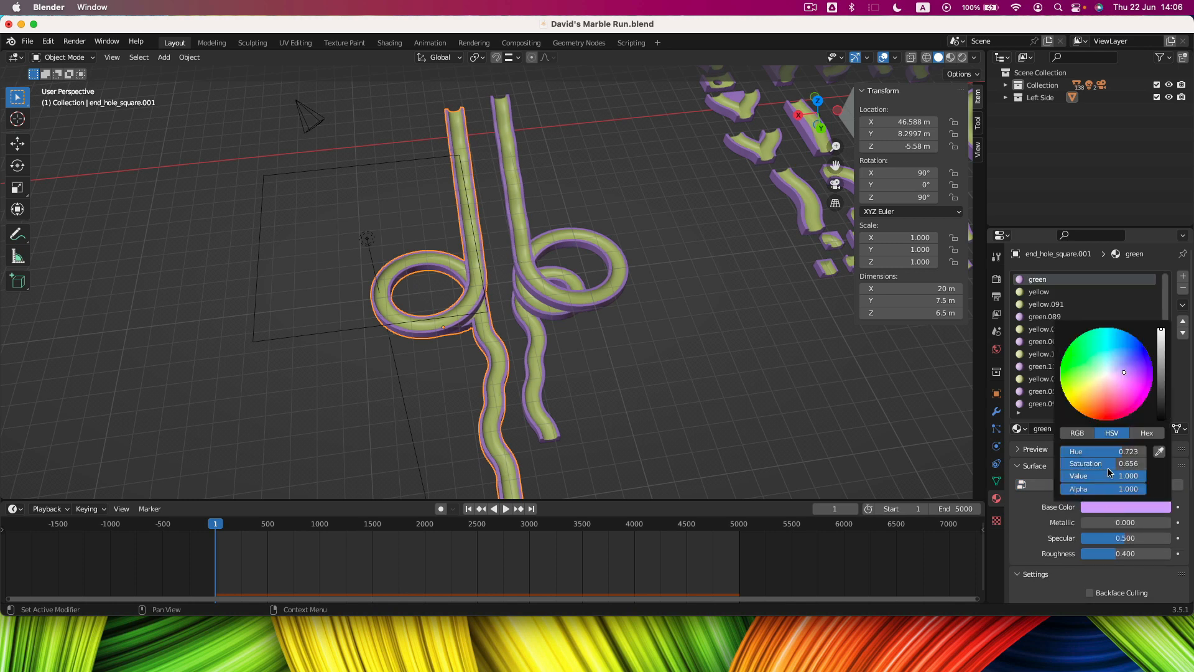
{"action": "left_click", "coordinate": [1118, 411]}
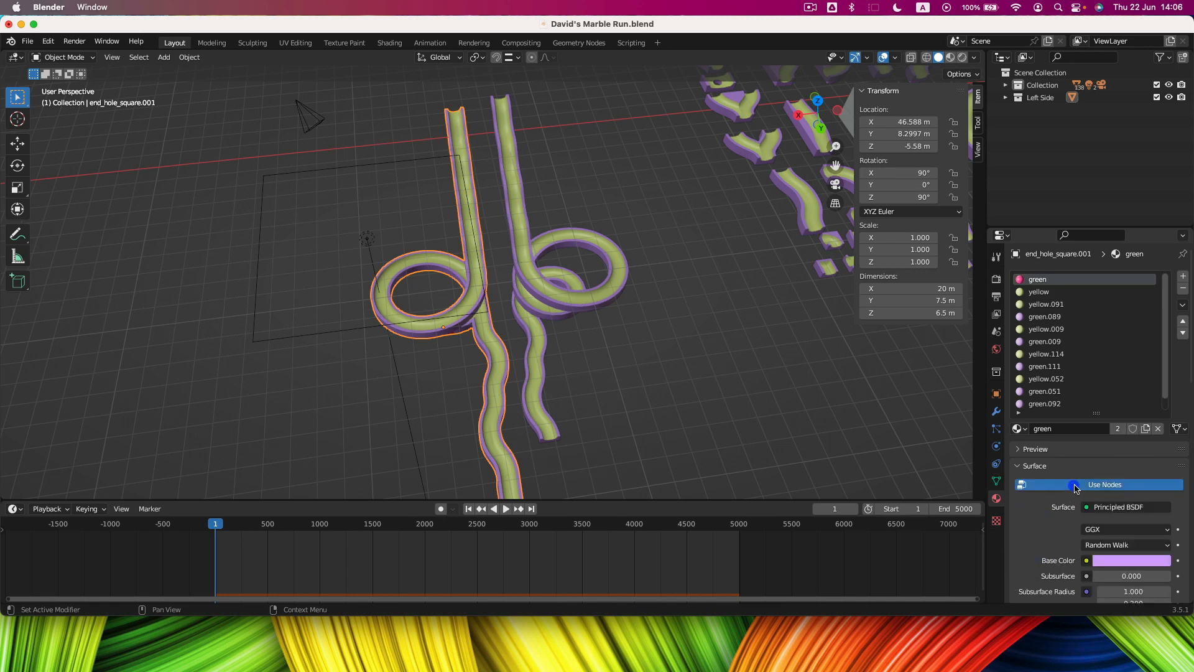
Switch off nodes for the left track's yellow material and set its base color to bright green.
{"action": "left_click", "coordinate": [1040, 292]}
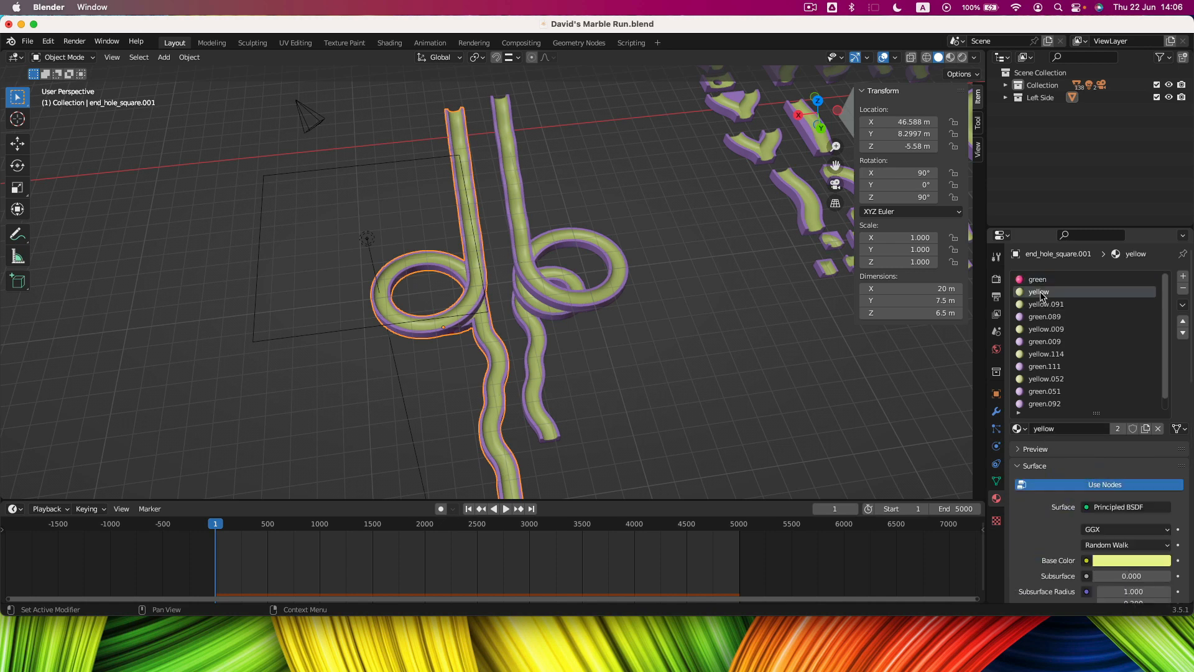
{"action": "left_click", "coordinate": [1096, 485]}
{"action": "left_click", "coordinate": [1102, 508]}
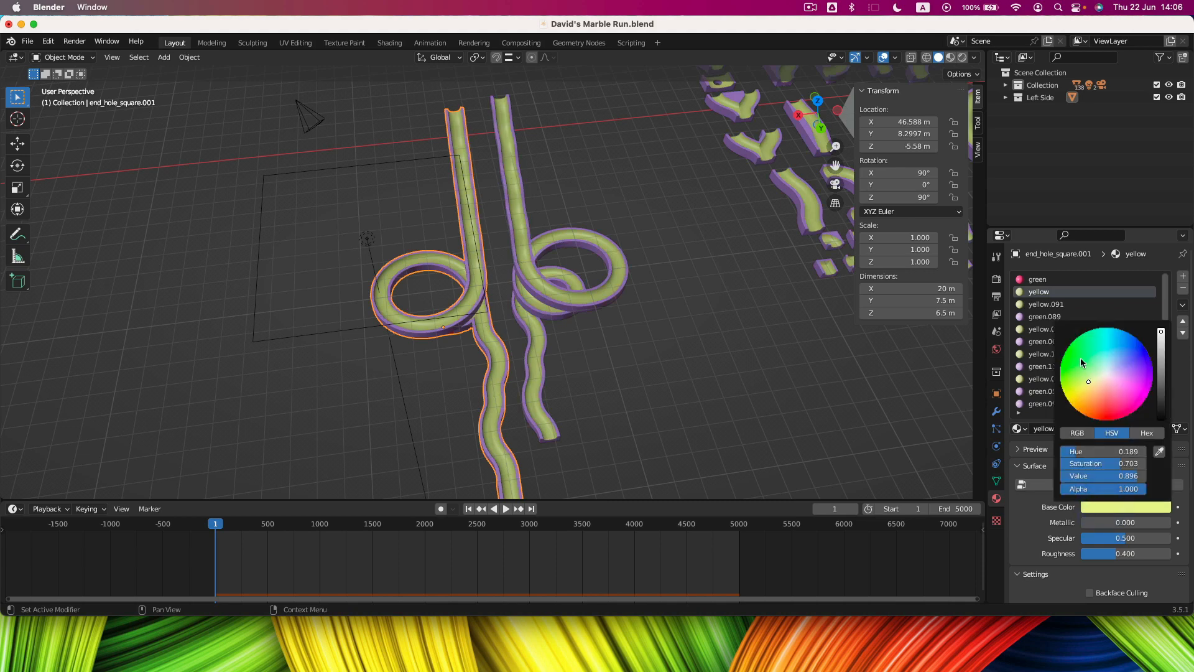
{"action": "left_click", "coordinate": [1080, 357]}
Deselect the left track and examine from several angles which of its parts use the recolored green and yellow materials.
{"action": "left_click", "coordinate": [467, 390]}
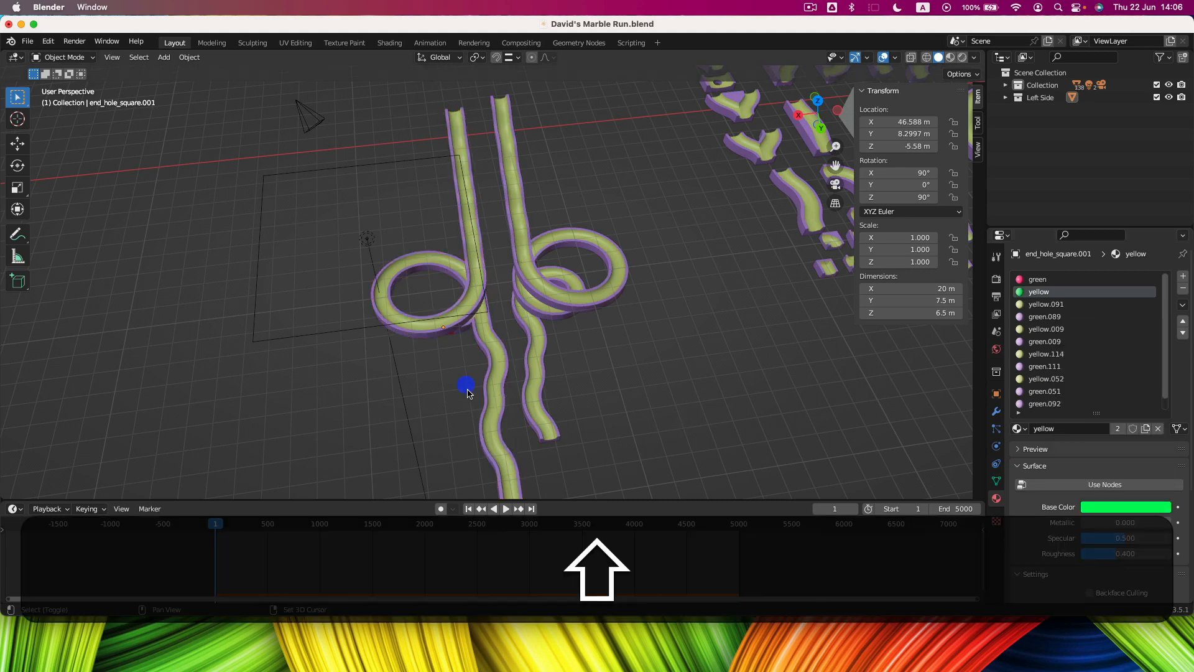
{"action": "scroll", "coordinate": [469, 391], "scroll_direction": "down", "scroll_amount": 4, "text": "shift"}
{"action": "scroll", "coordinate": [470, 392], "scroll_direction": "up", "scroll_amount": 2, "text": "shift"}
{"action": "scroll", "coordinate": [470, 387], "scroll_direction": "down", "scroll_amount": 3}
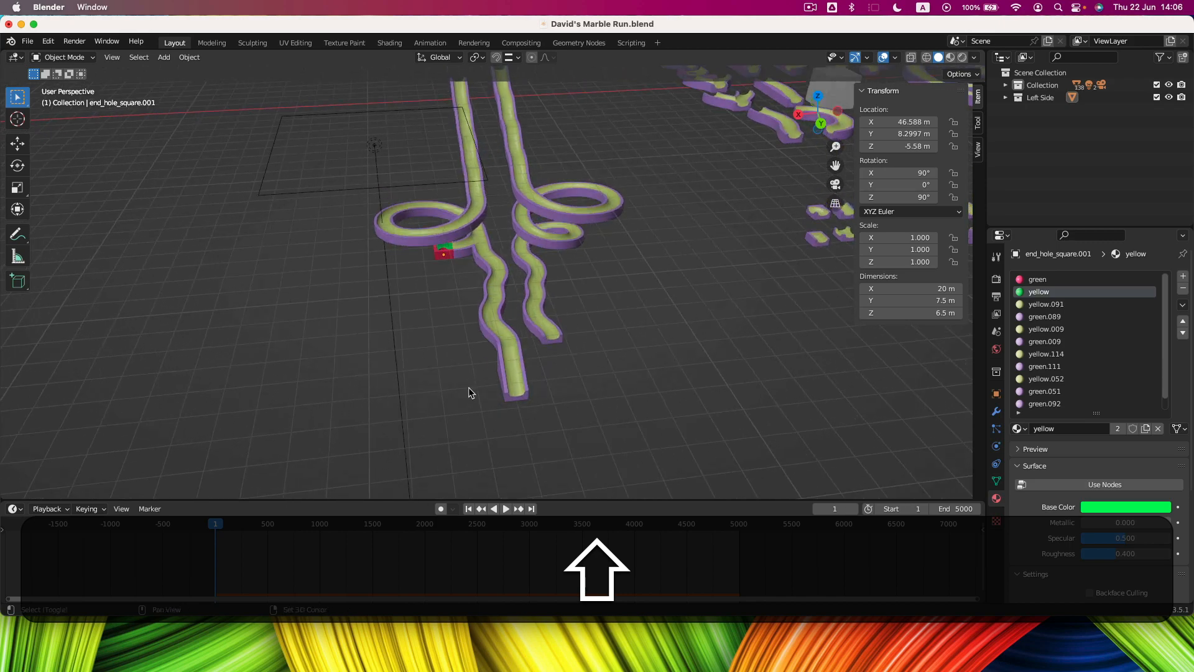
{"action": "scroll", "coordinate": [468, 344], "scroll_direction": "up", "scroll_amount": 4, "text": "shift"}
{"action": "scroll", "coordinate": [469, 344], "scroll_direction": "left", "scroll_amount": 5}
{"action": "scroll", "coordinate": [469, 345], "scroll_direction": "left", "scroll_amount": 6}
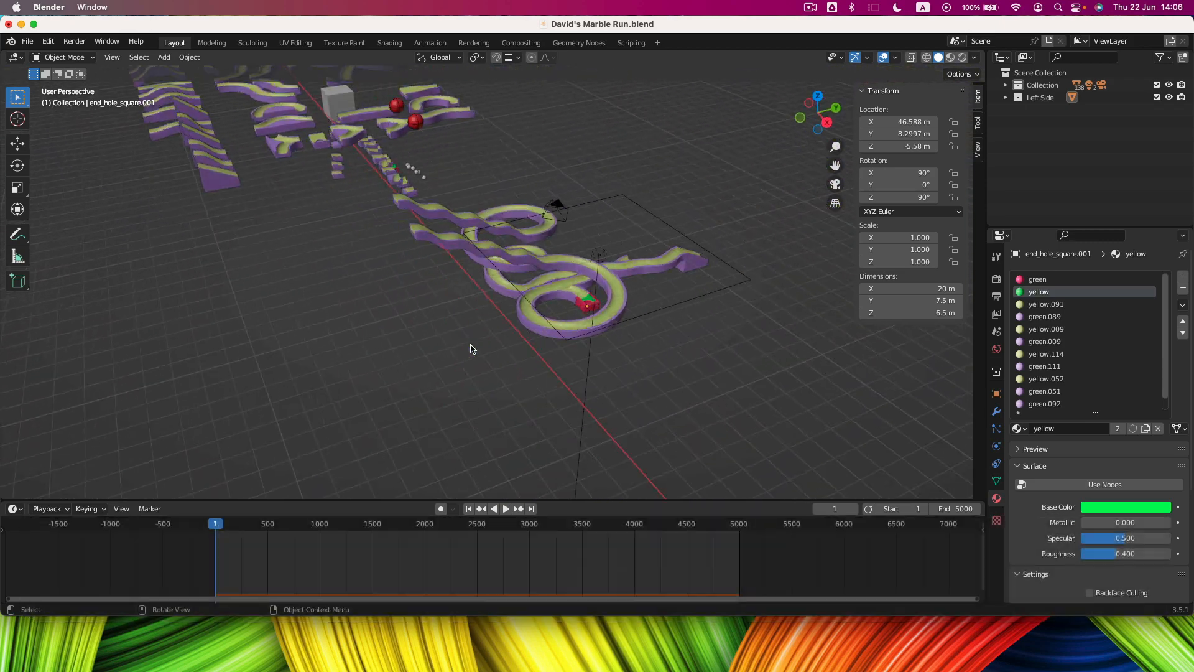
{"action": "scroll", "coordinate": [550, 328], "scroll_direction": "up", "scroll_amount": 4, "text": "shift"}
{"action": "scroll", "coordinate": [560, 385], "scroll_direction": "left", "scroll_amount": 5}
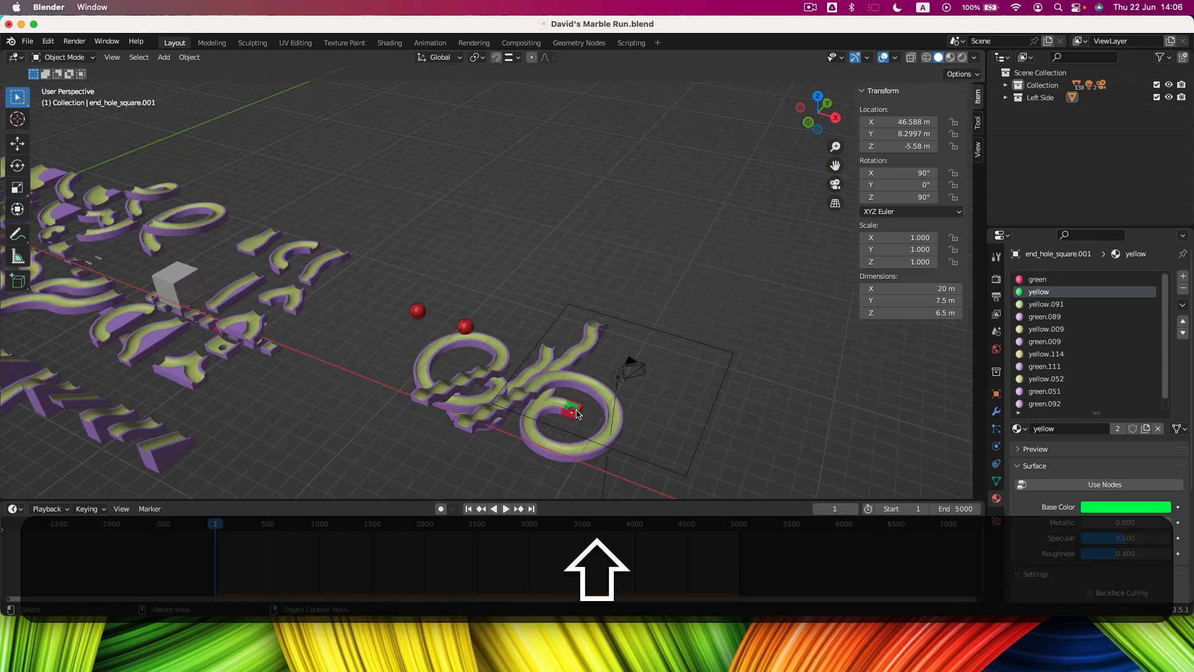
Select the left track again and isolate it by hiding the main Collection in the viewport.
{"action": "left_click", "coordinate": [520, 400]}
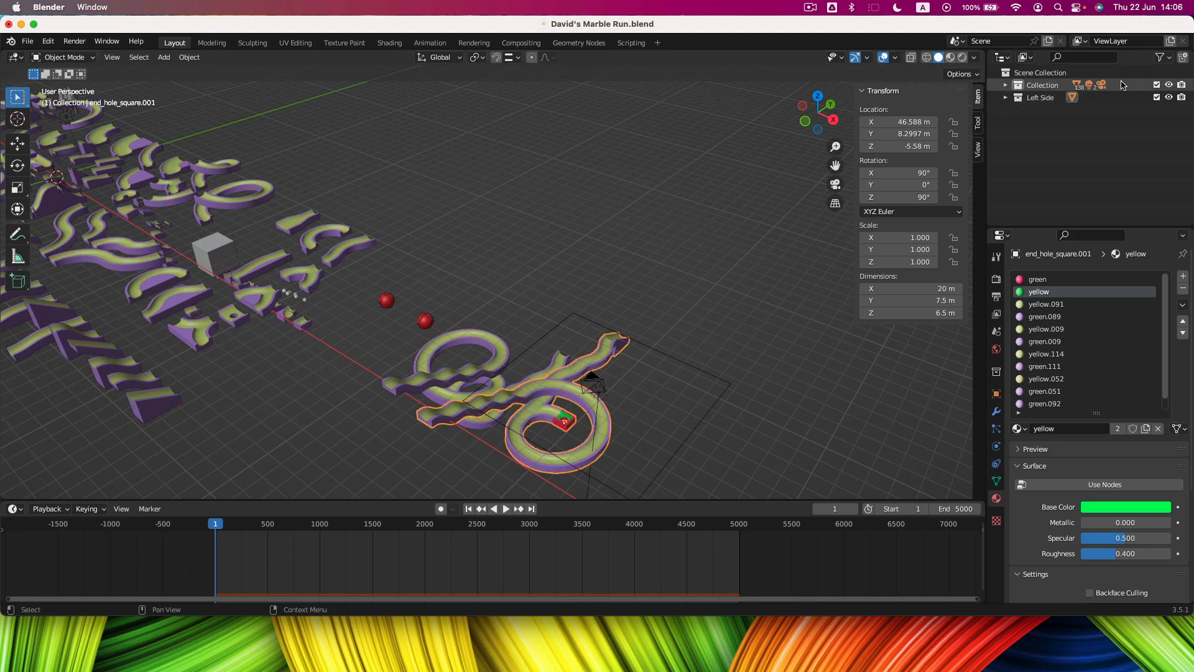
{"action": "left_click", "coordinate": [1157, 85]}
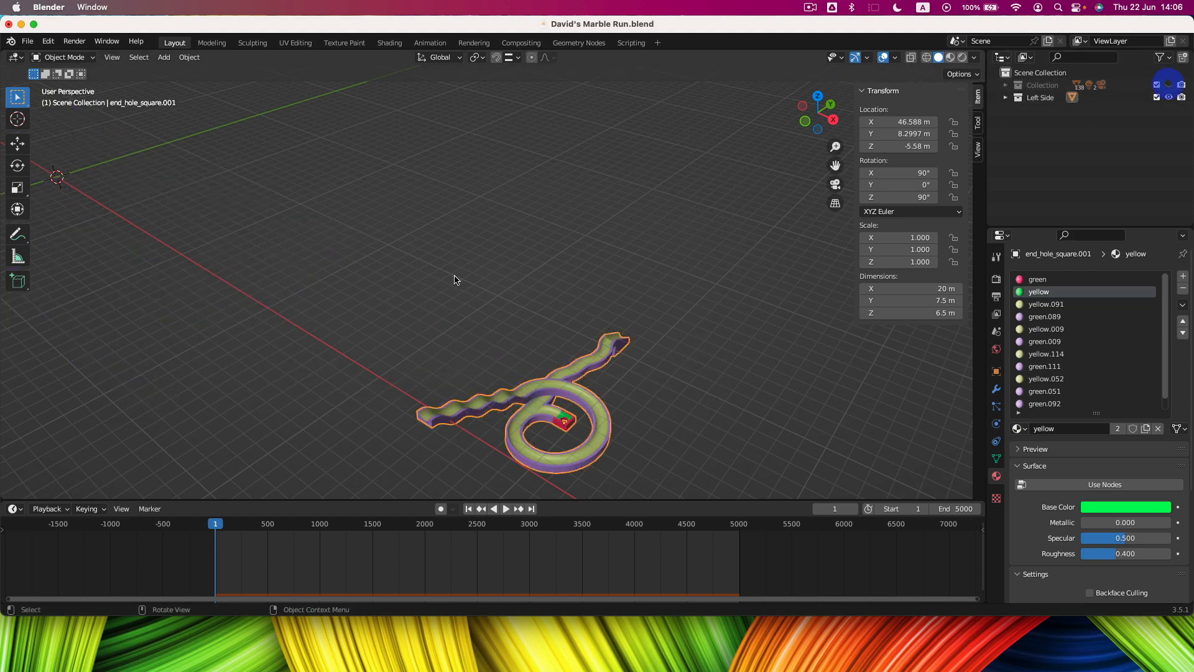
{"action": "scroll", "coordinate": [551, 426], "scroll_direction": "up", "scroll_amount": 3}
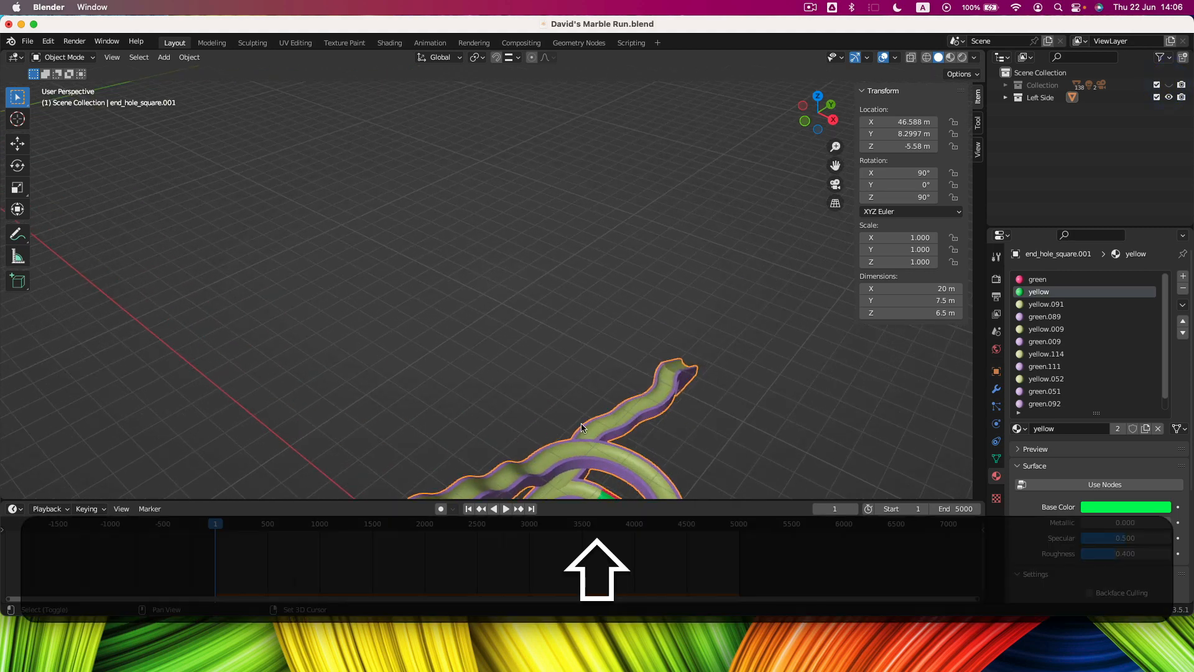
{"action": "scroll", "coordinate": [581, 423], "scroll_direction": "down", "scroll_amount": 4, "text": "shift"}
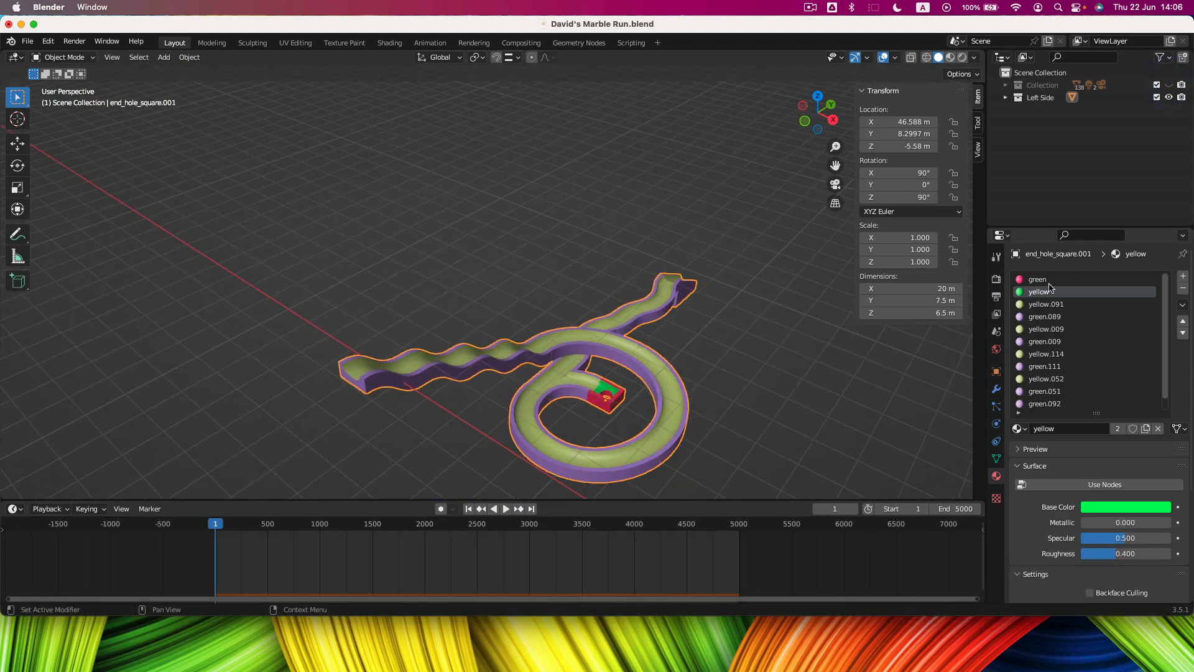
Look through the left track's material slots, including green, yellow.091 and yellow.009.
{"action": "left_click", "coordinate": [1045, 281]}
{"action": "left_click", "coordinate": [1048, 304]}
{"action": "scroll", "coordinate": [1059, 329], "scroll_direction": "down", "scroll_amount": 1}
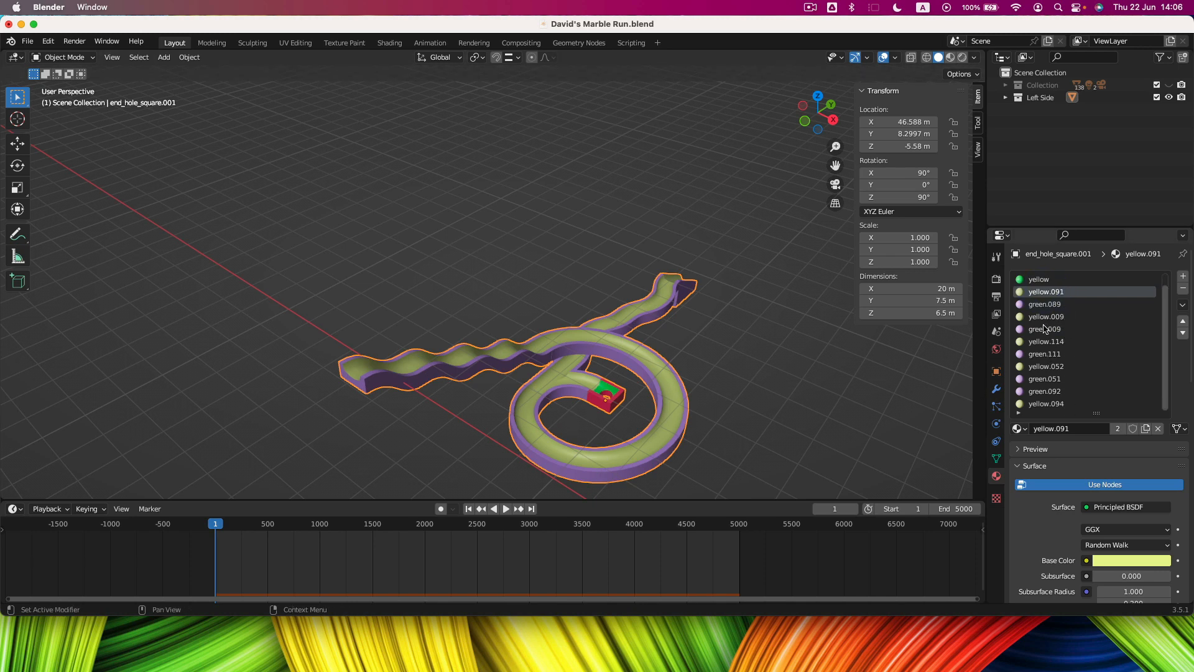
{"action": "scroll", "coordinate": [1076, 307], "scroll_direction": "up", "scroll_amount": 1}
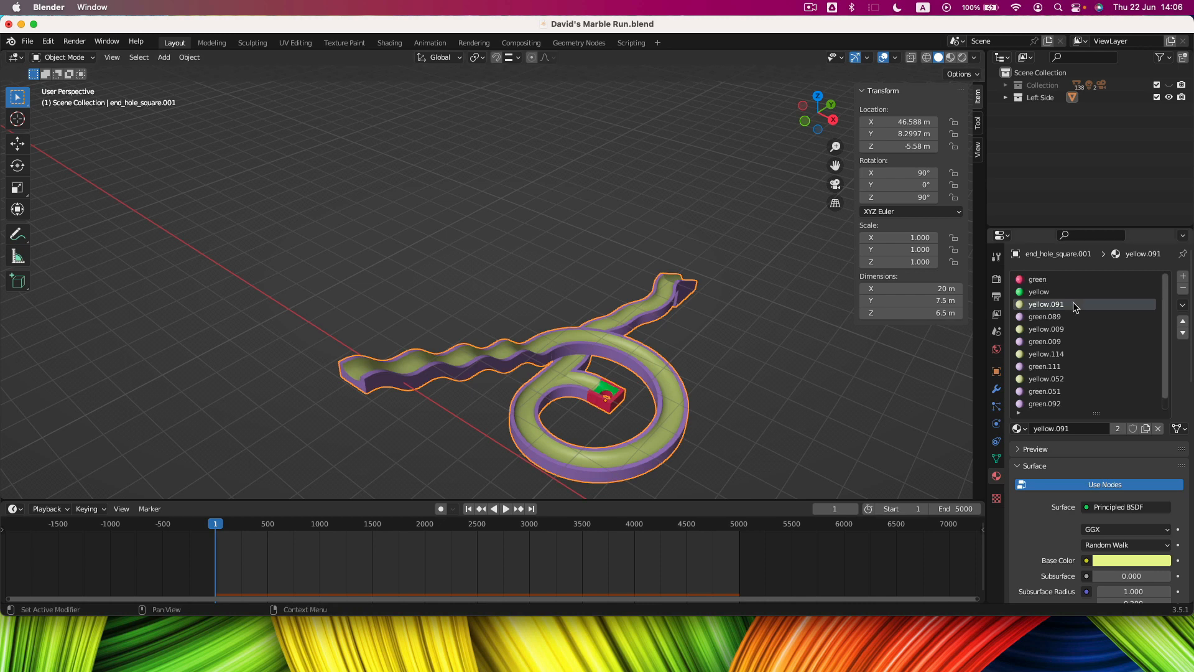
{"action": "left_click", "coordinate": [1054, 332]}
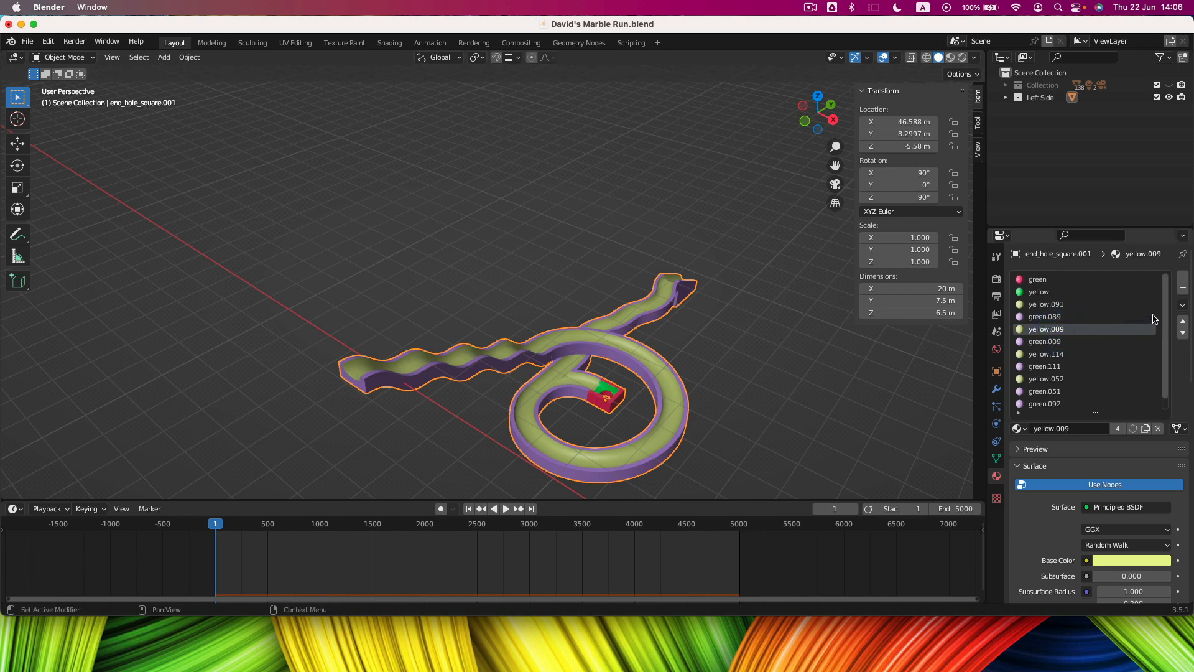
Reorder the yellow.052 material slot to directly below yellow and remove it so its faces take over the yellow material.
{"action": "left_click", "coordinate": [1056, 381]}
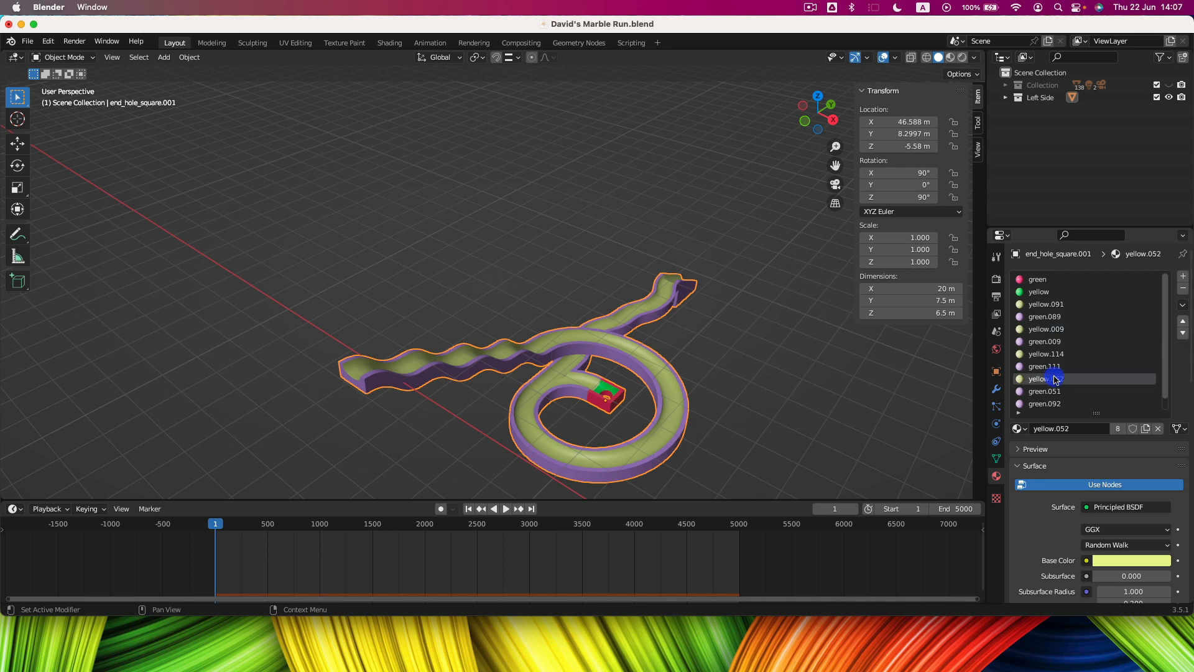
{"action": "left_click", "coordinate": [1183, 321]}
{"action": "left_click", "coordinate": [1183, 321]}
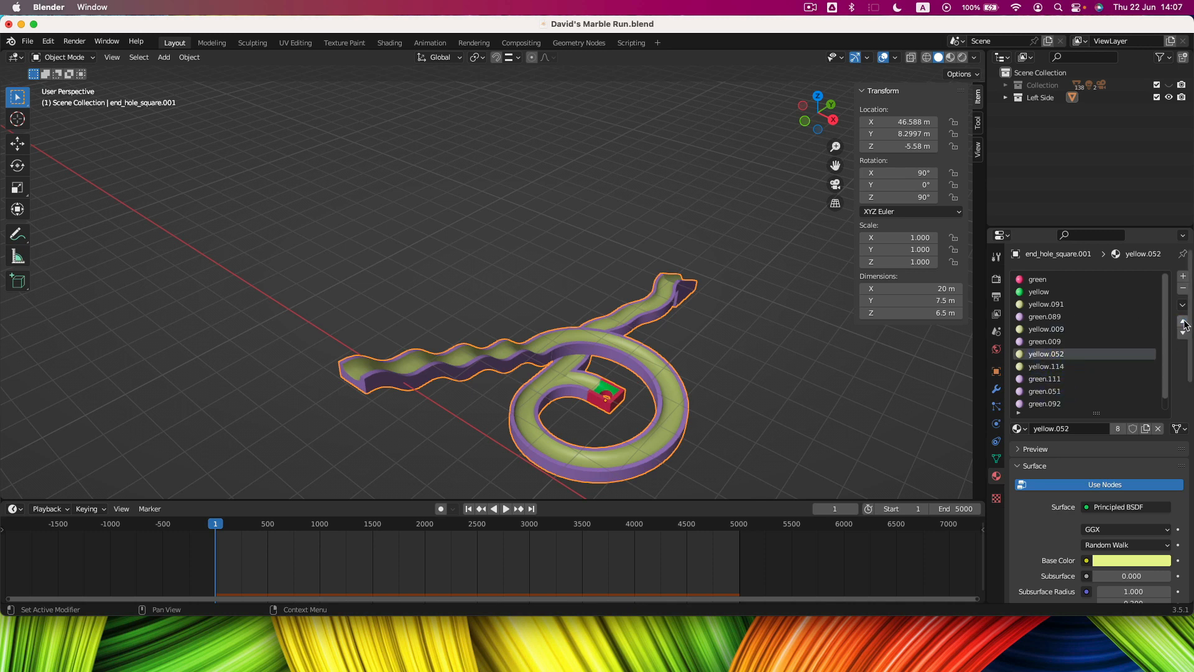
{"action": "left_click", "coordinate": [1183, 321]}
{"action": "left_click", "coordinate": [1183, 321]}
{"action": "left_click", "coordinate": [1183, 321]}
{"action": "left_click", "coordinate": [1184, 322]}
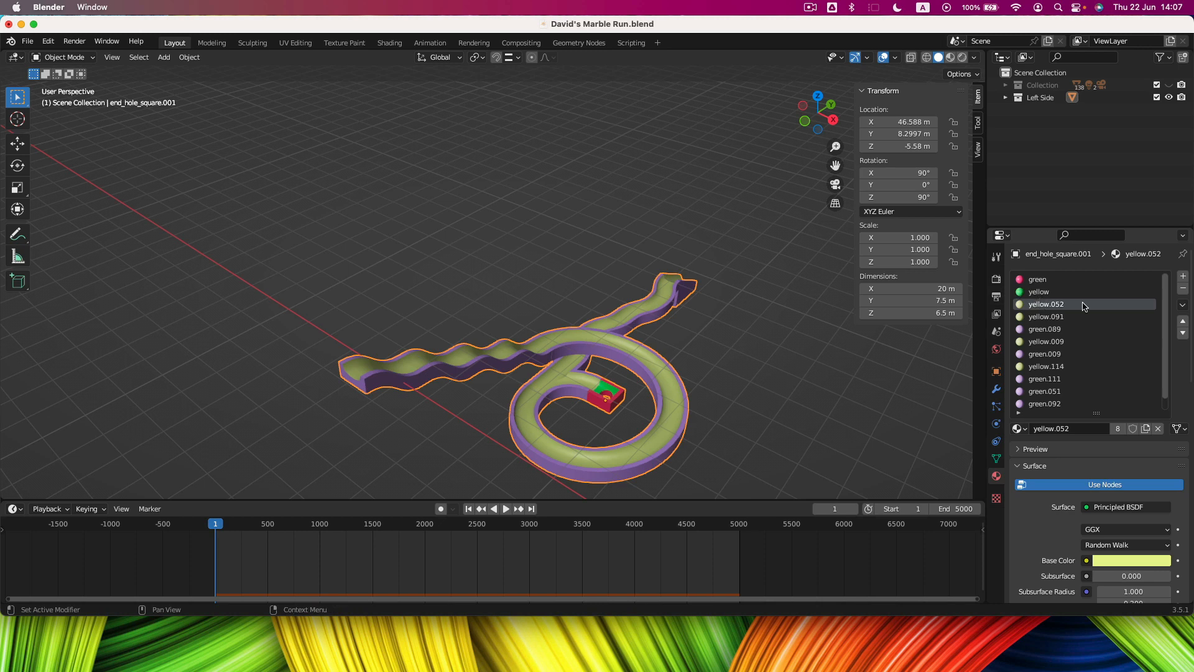
{"action": "left_click", "coordinate": [1183, 290]}
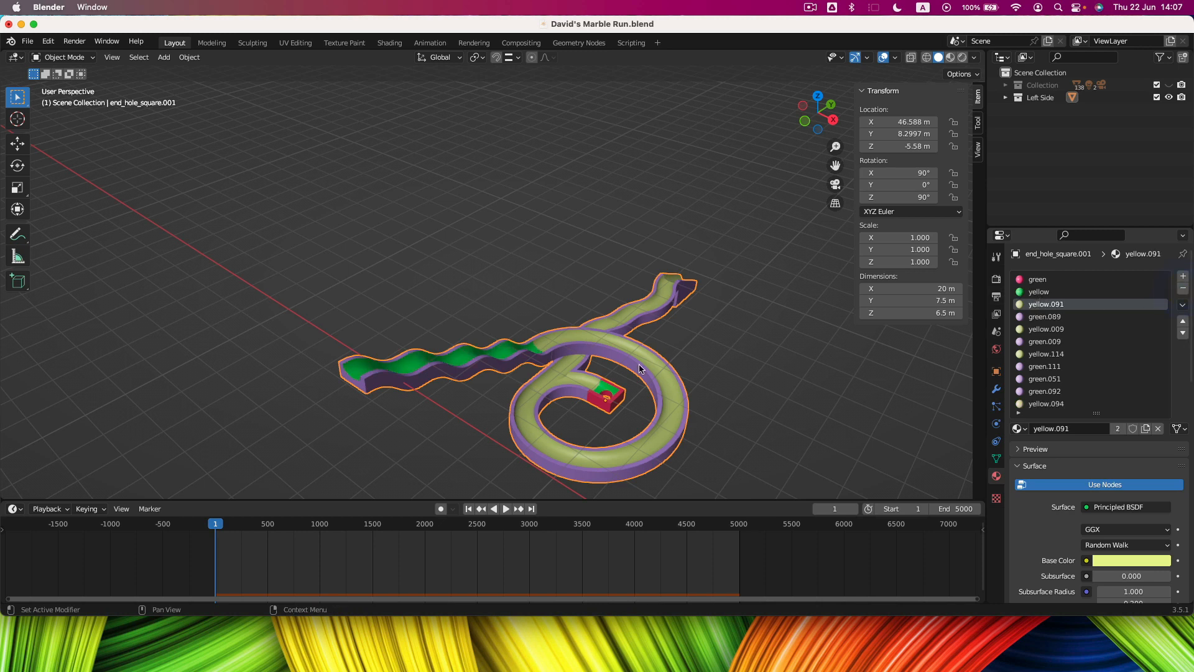
{"action": "scroll", "coordinate": [419, 366], "scroll_direction": "up", "scroll_amount": 2}
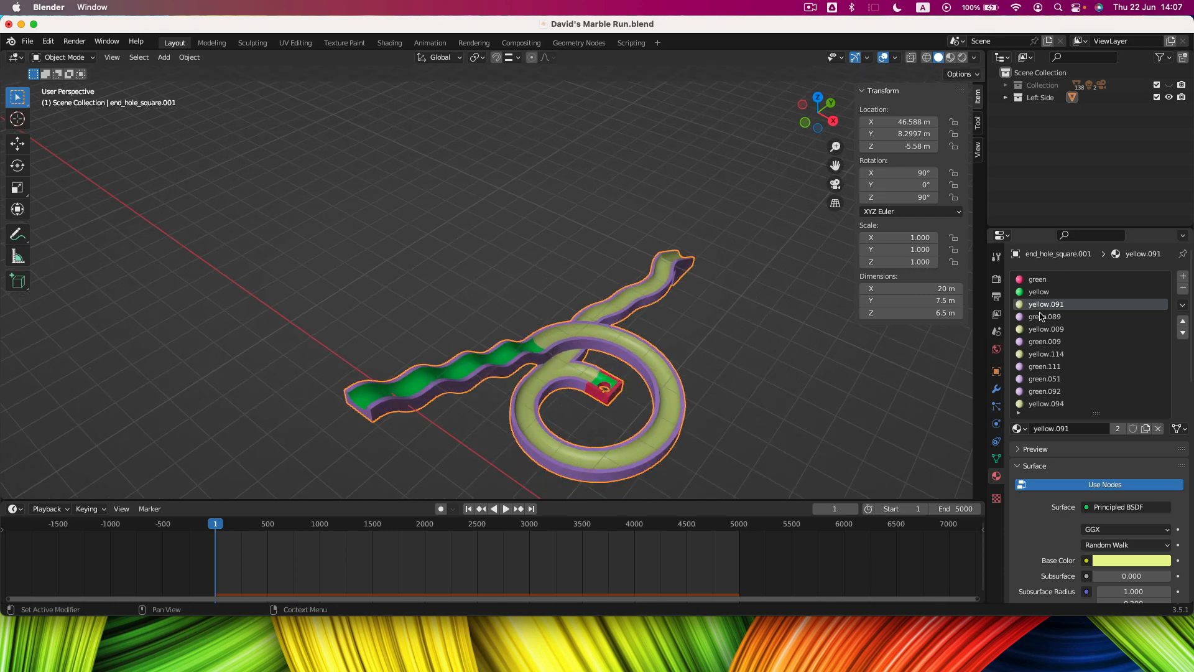
Remove the yellow.091 material slot directly below yellow so its faces take over the yellow material.
{"action": "left_click", "coordinate": [1039, 292]}
{"action": "left_click", "coordinate": [1043, 305]}
{"action": "left_click", "coordinate": [1039, 292]}
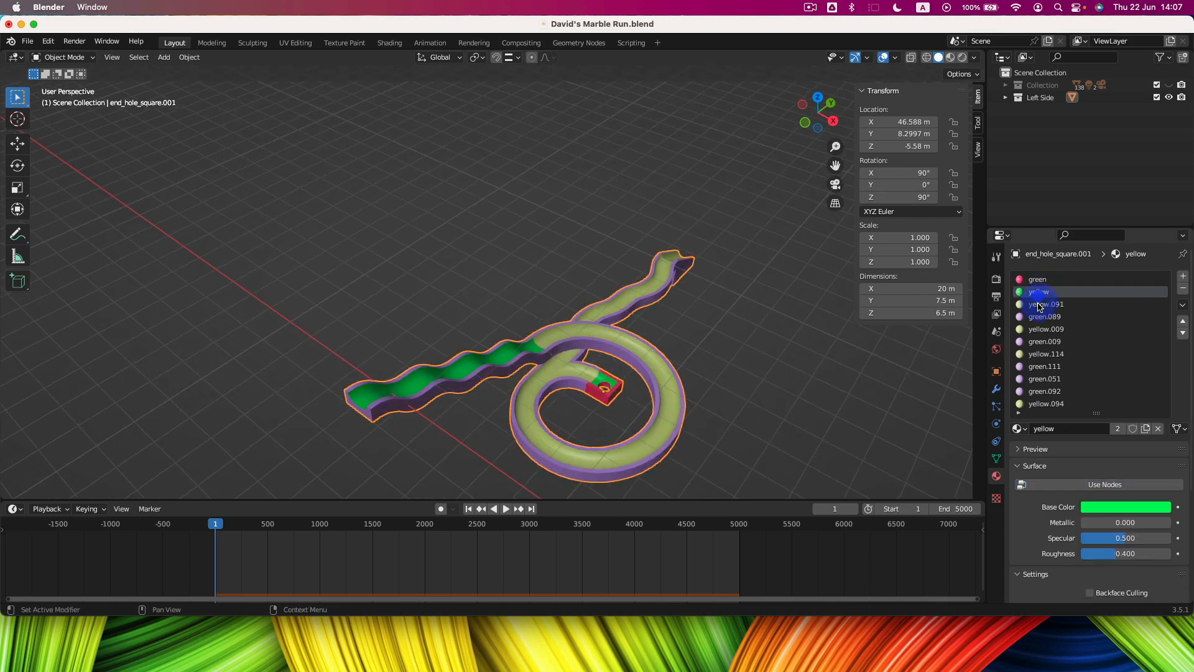
{"action": "left_click", "coordinate": [1042, 304]}
{"action": "left_click", "coordinate": [1184, 288]}
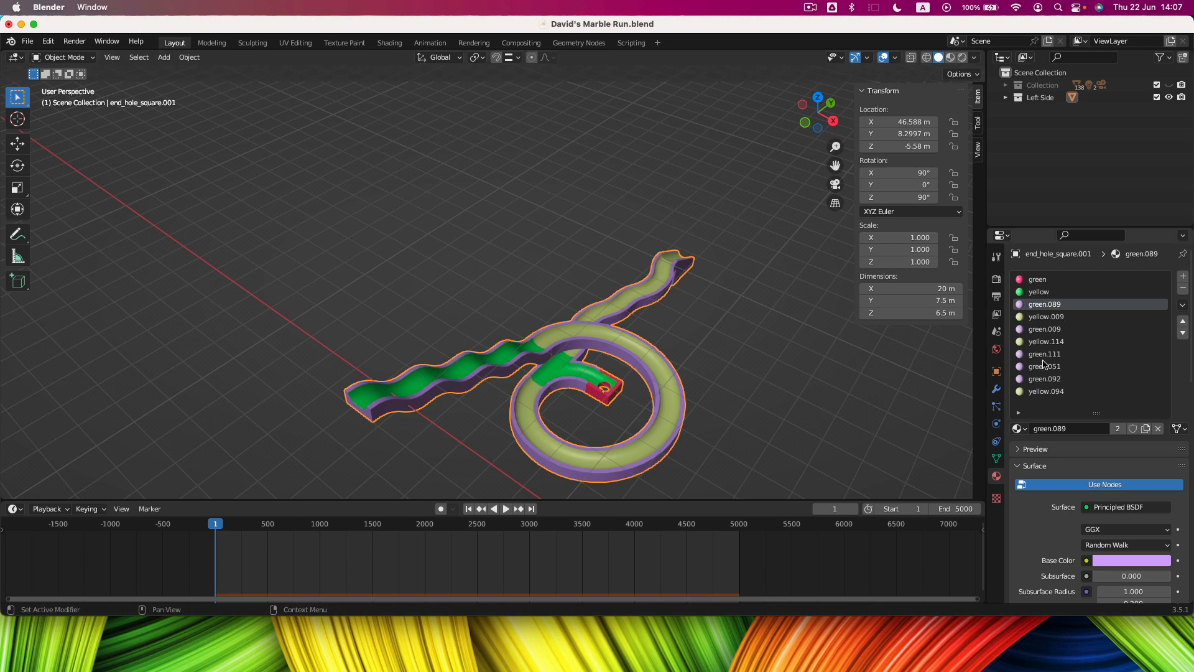
Try removing the yellow.094 material slot from its place below green.092, and undo the removal.
{"action": "left_click", "coordinate": [1039, 392]}
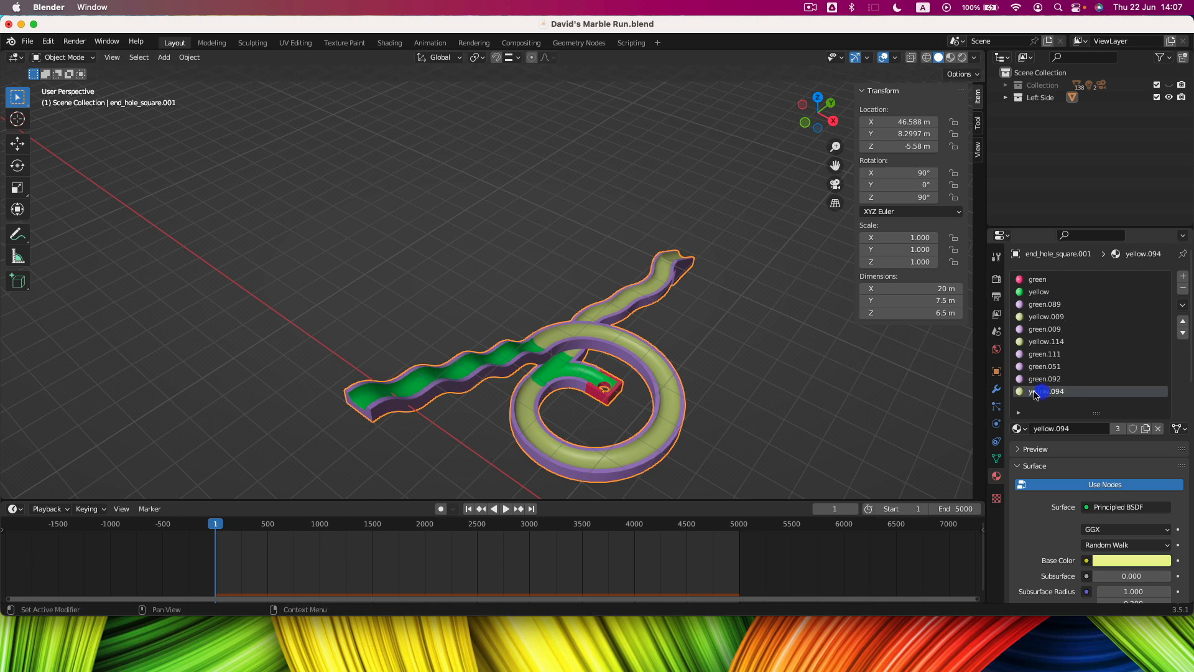
{"action": "left_click", "coordinate": [1183, 290]}
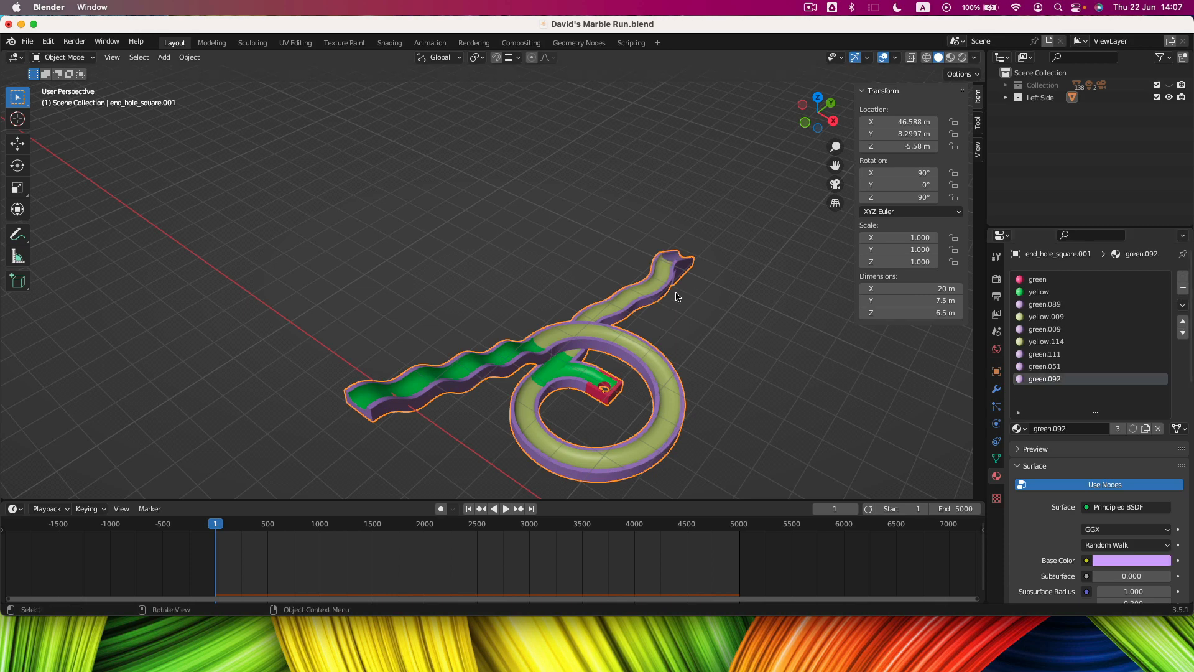
{"action": "middle_click_drag", "start_coordinate": [671, 292], "coordinate": [763, 277]}
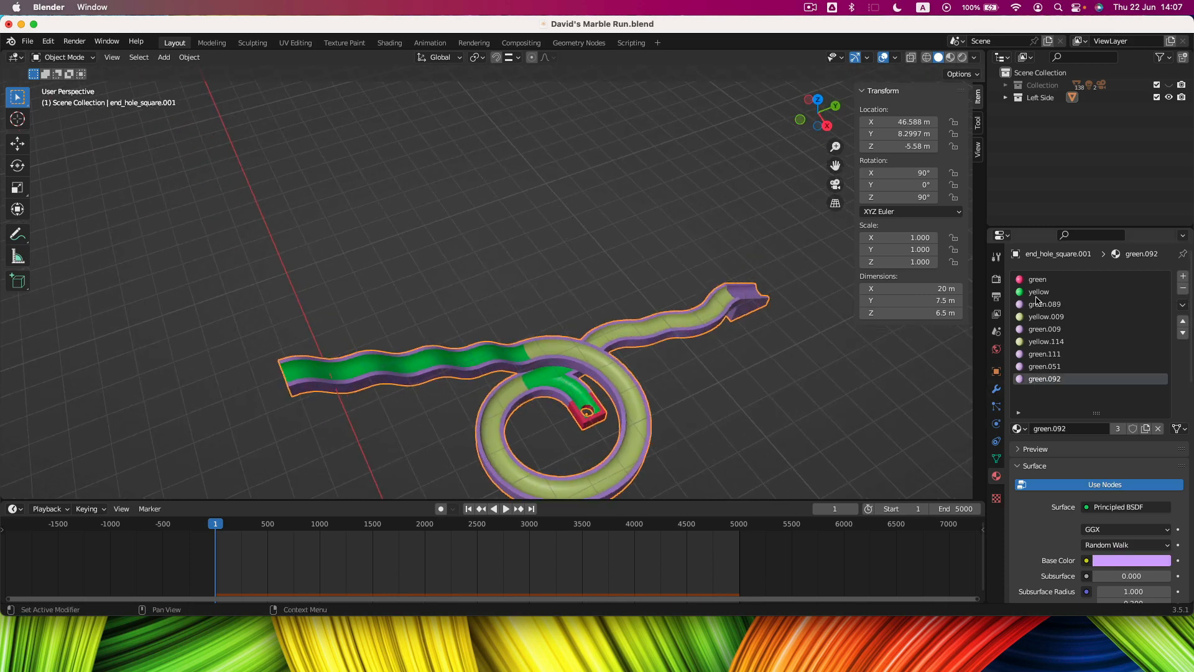
{"action": "key", "text": "super+z"}
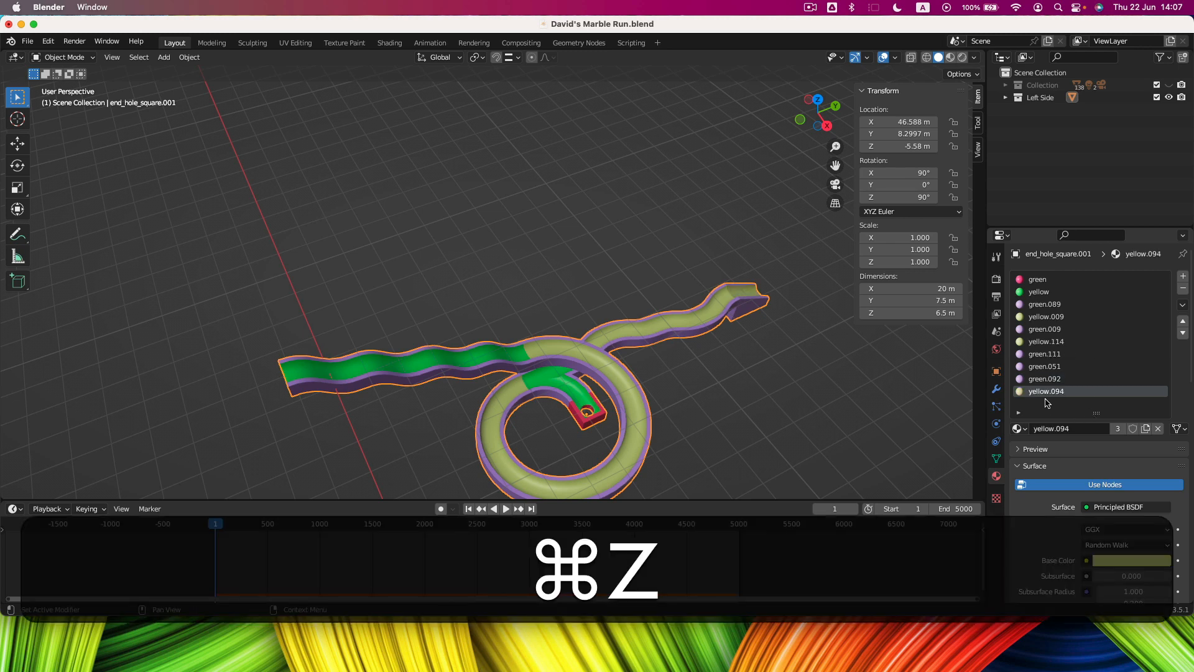
Reorder the yellow.094 material slot to sit directly below yellow.
{"action": "left_click", "coordinate": [1184, 321]}
{"action": "left_click", "coordinate": [1183, 321]}
{"action": "left_click", "coordinate": [1184, 321]}
{"action": "left_click", "coordinate": [1183, 321]}
{"action": "left_click", "coordinate": [1184, 321]}
{"action": "left_click", "coordinate": [1184, 321]}
{"action": "left_click", "coordinate": [1184, 321]}
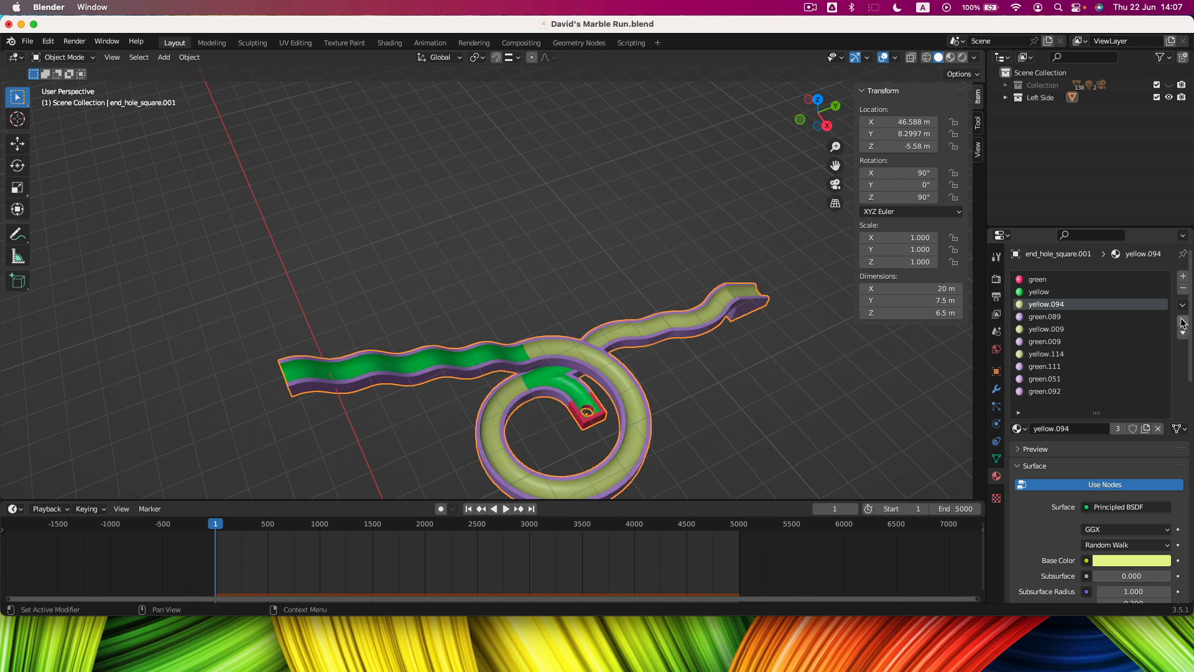
Rename the green-colored yellow material to green and the red-colored green material to red.
{"action": "left_click", "coordinate": [1040, 293]}
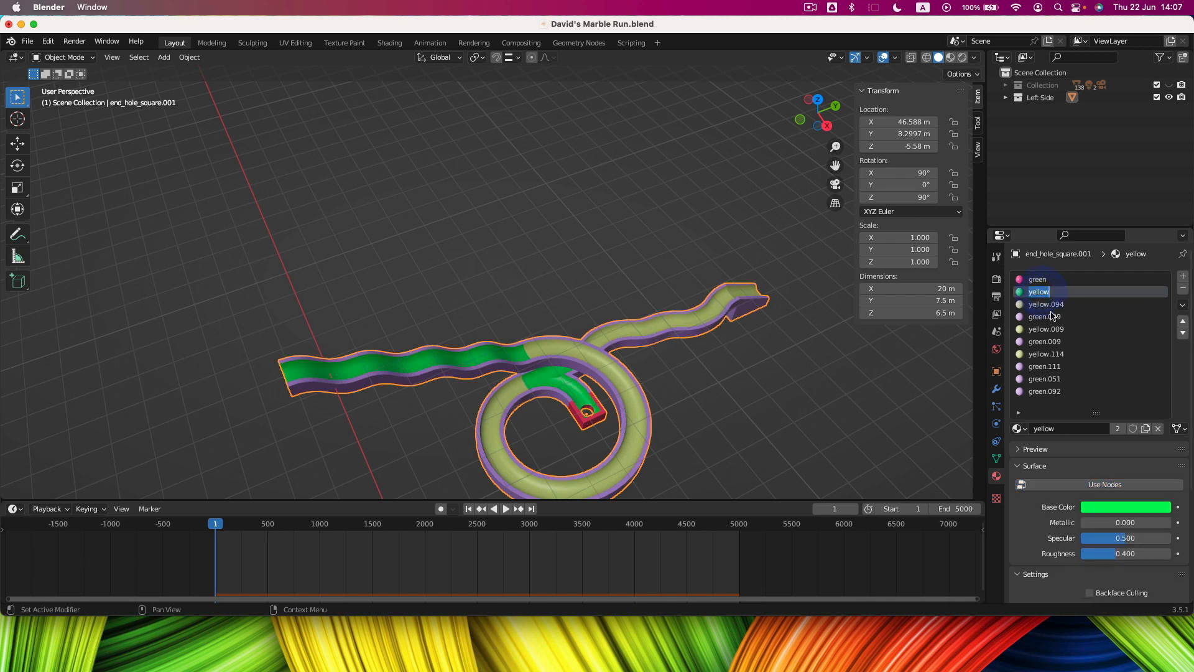
{"action": "type", "text": "green"}
{"action": "key", "text": "Return"}
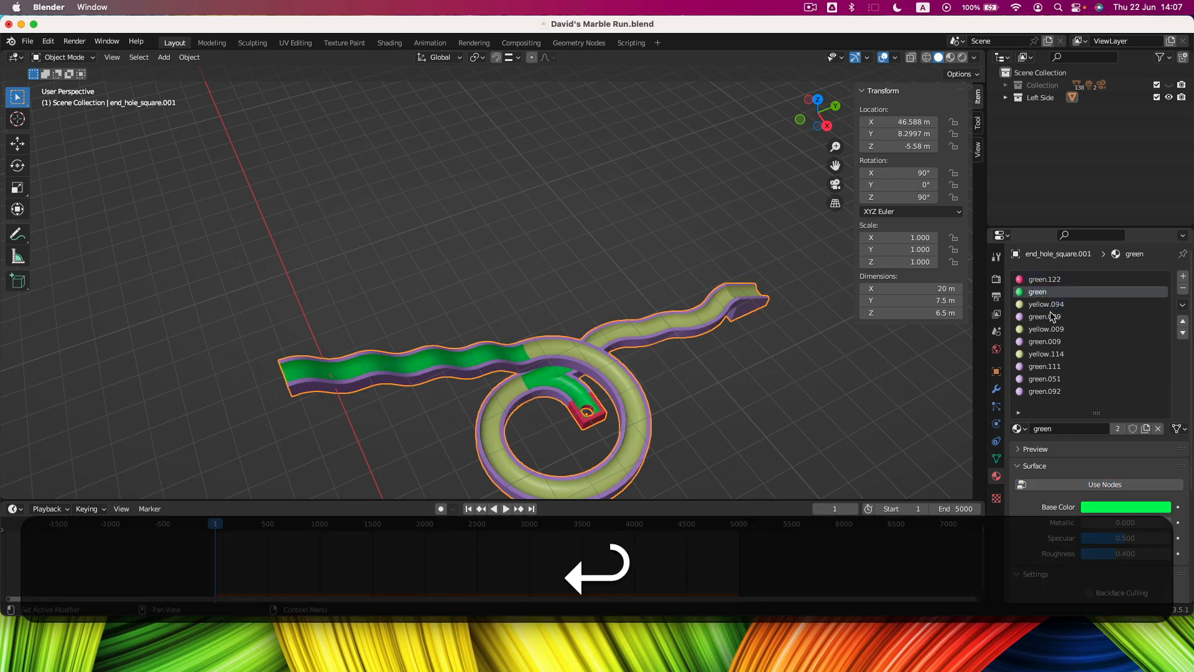
{"action": "double_click", "coordinate": [1036, 282]}
{"action": "type", "text": "red"}
{"action": "key", "text": "Return"}
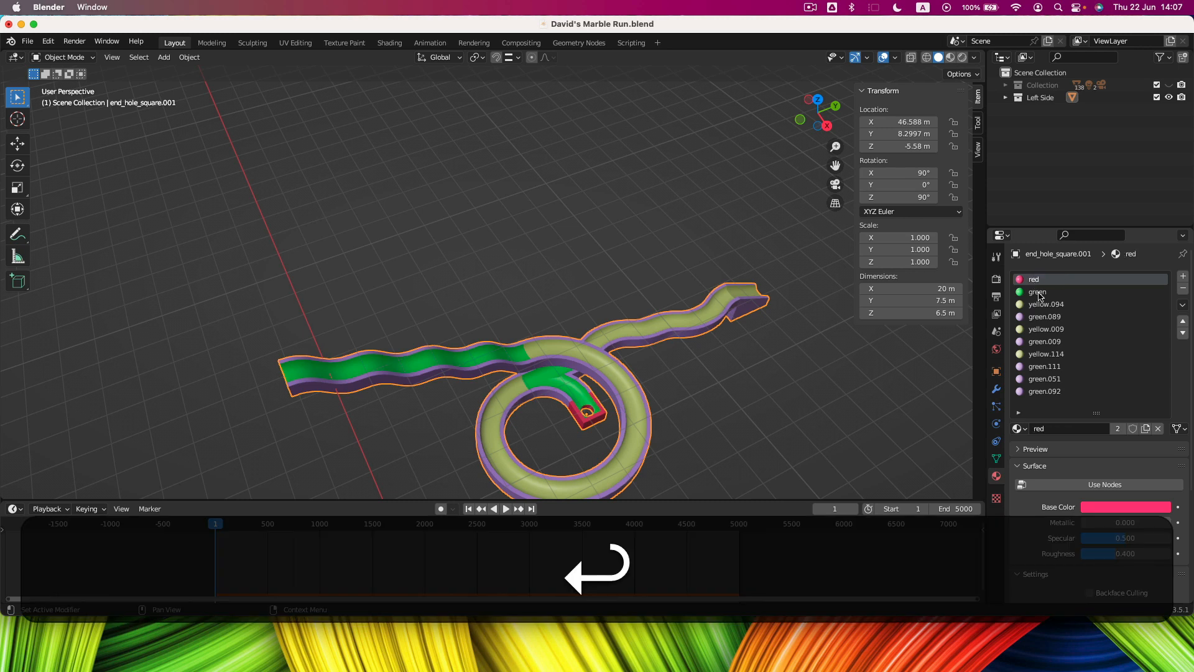
Remove the yellow.094, yellow.009 and yellow.114 slots, each from directly below green, so their faces take over the green material.
{"action": "left_click", "coordinate": [1037, 305]}
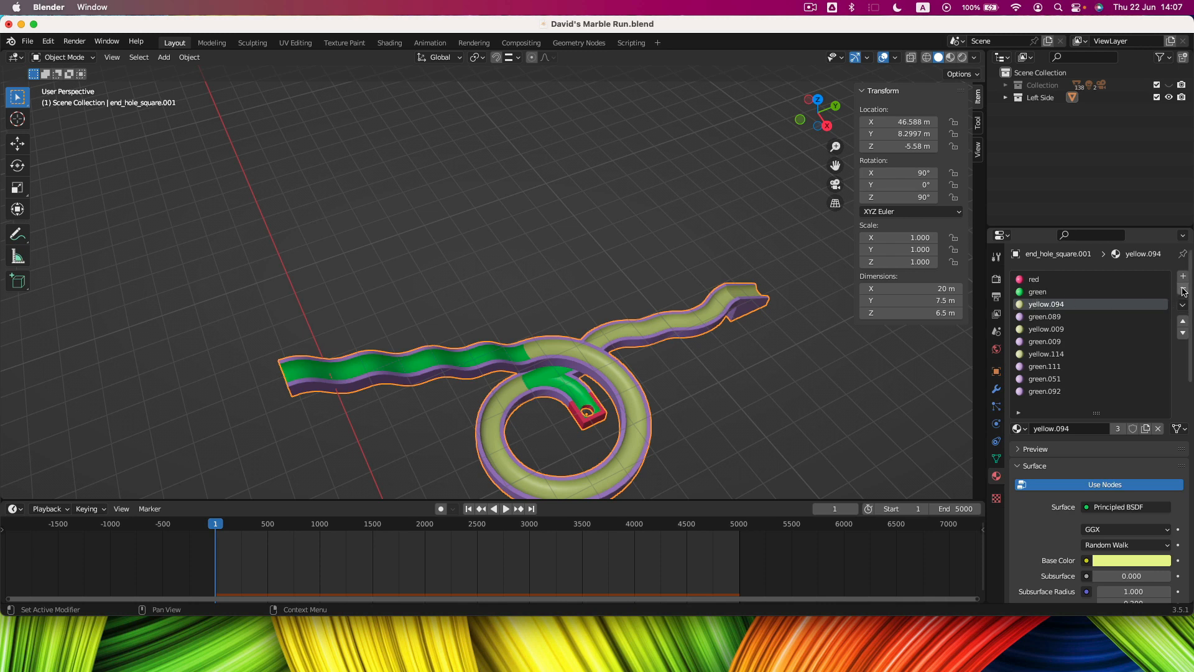
{"action": "left_click", "coordinate": [1182, 289]}
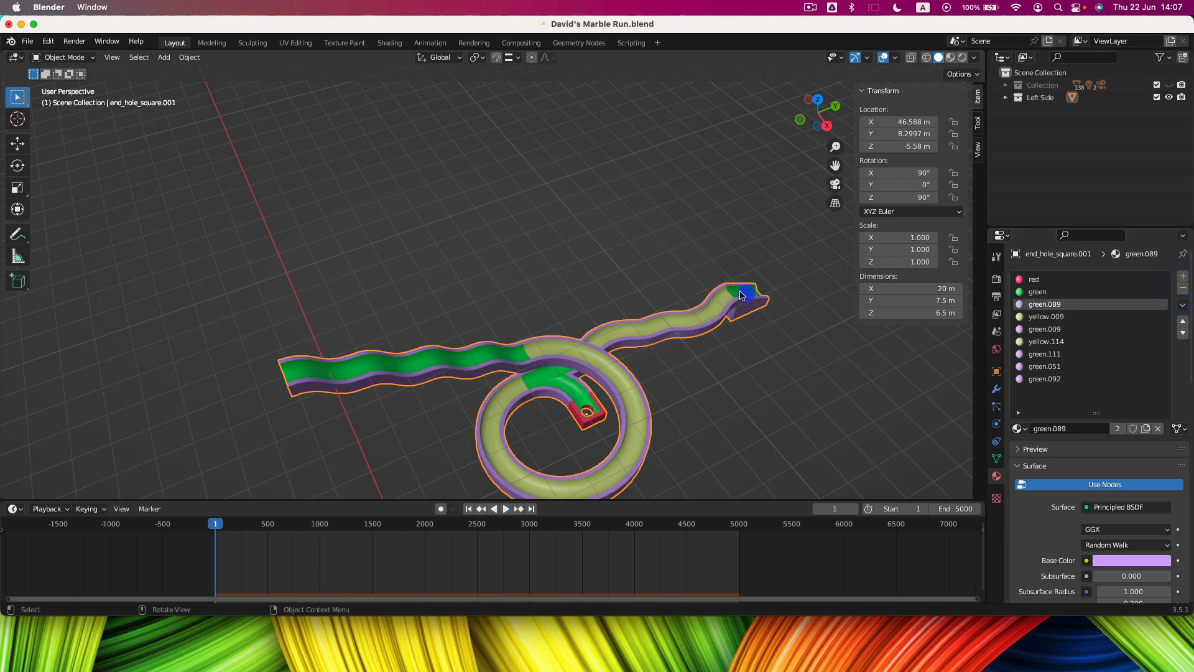
{"action": "left_click", "coordinate": [1046, 318]}
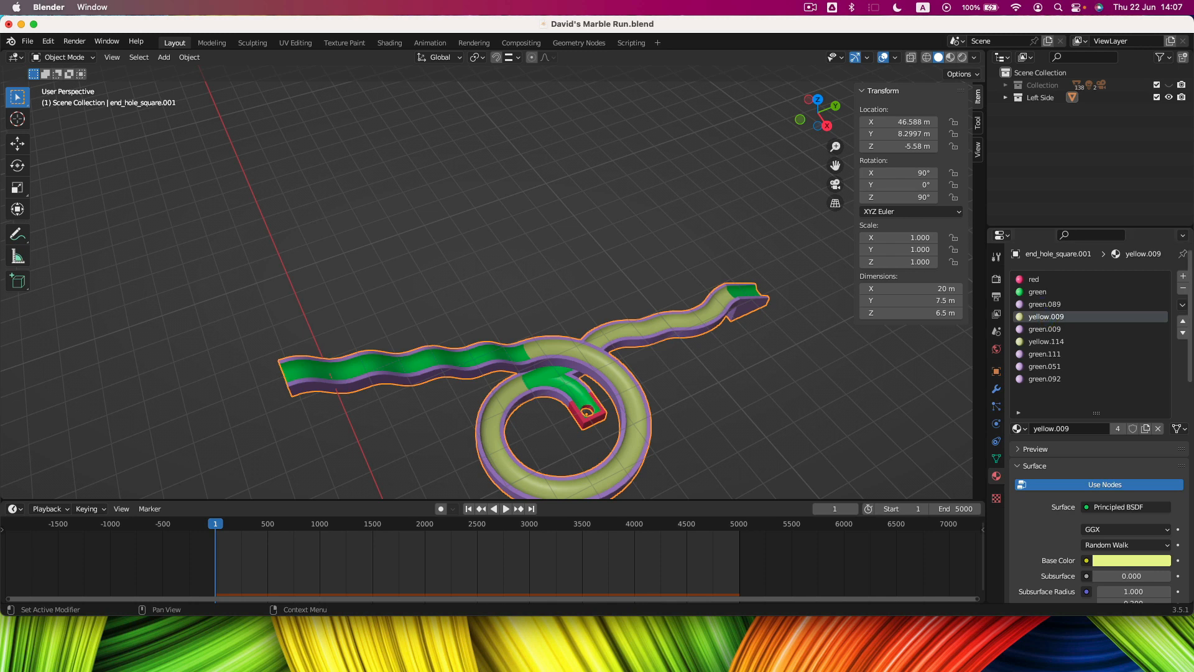
{"action": "left_click", "coordinate": [1182, 323]}
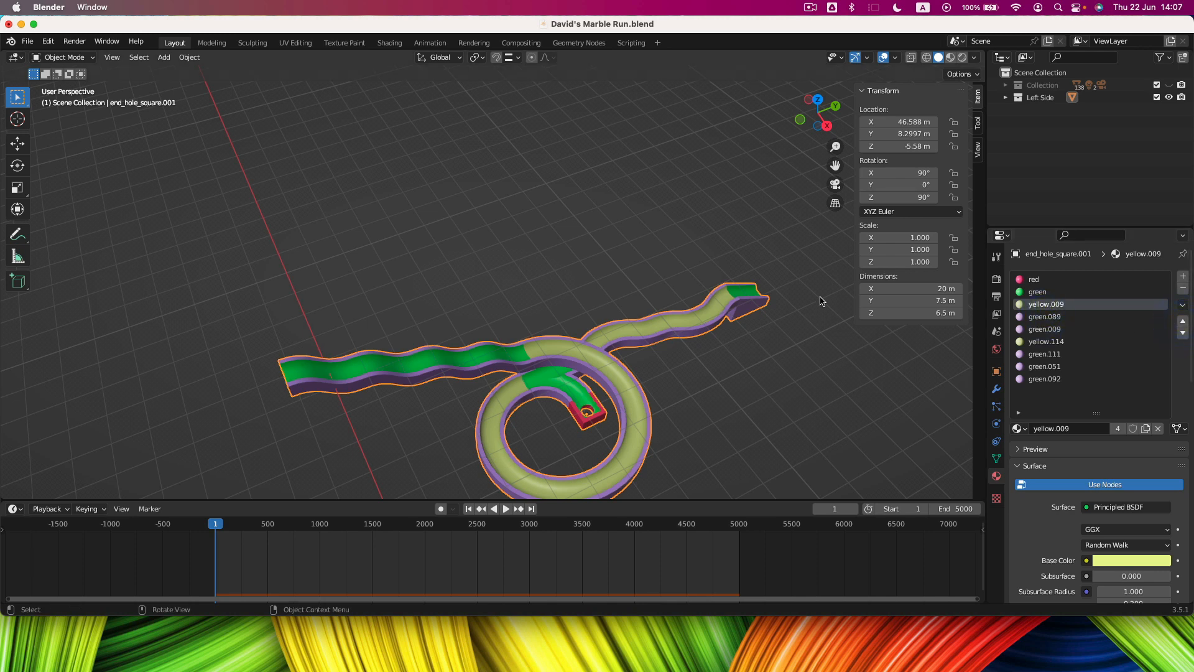
{"action": "left_click", "coordinate": [1183, 289]}
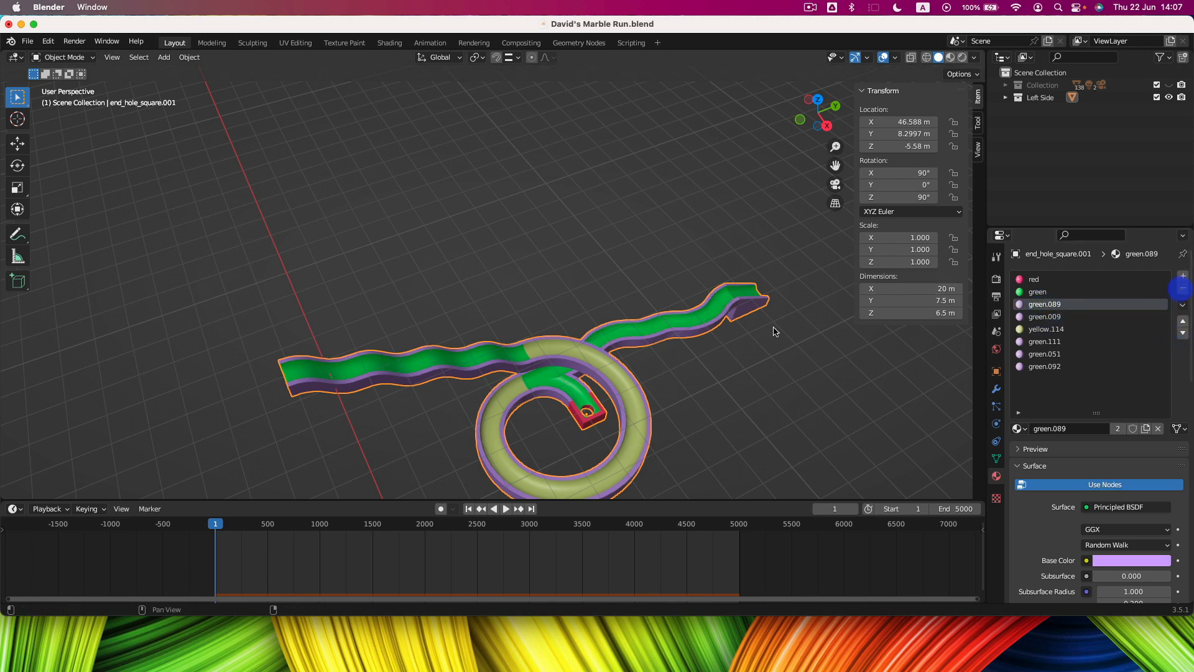
{"action": "left_click", "coordinate": [1036, 333]}
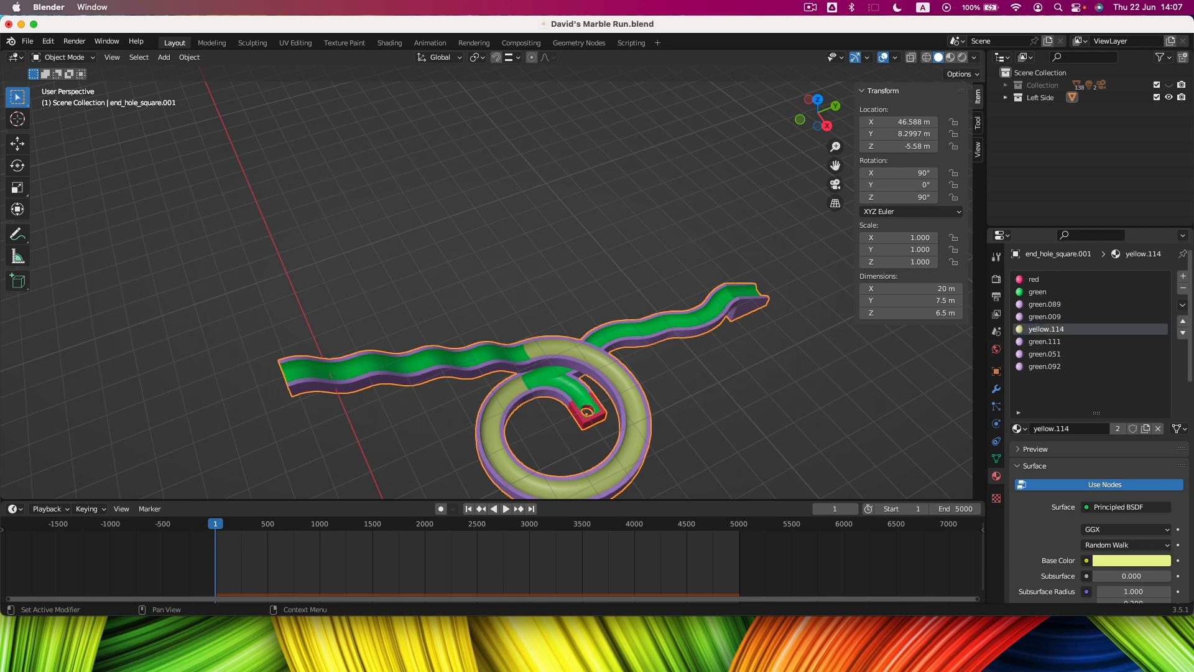
{"action": "left_click", "coordinate": [1183, 321]}
{"action": "left_click", "coordinate": [1183, 321]}
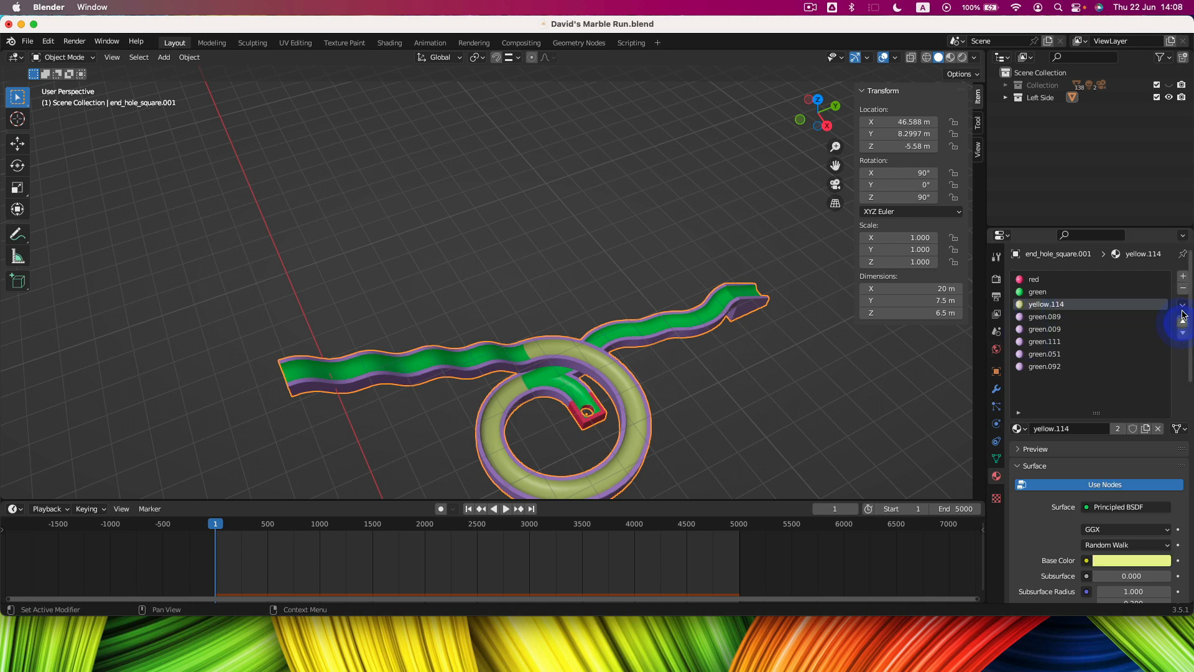
{"action": "left_click", "coordinate": [1183, 291]}
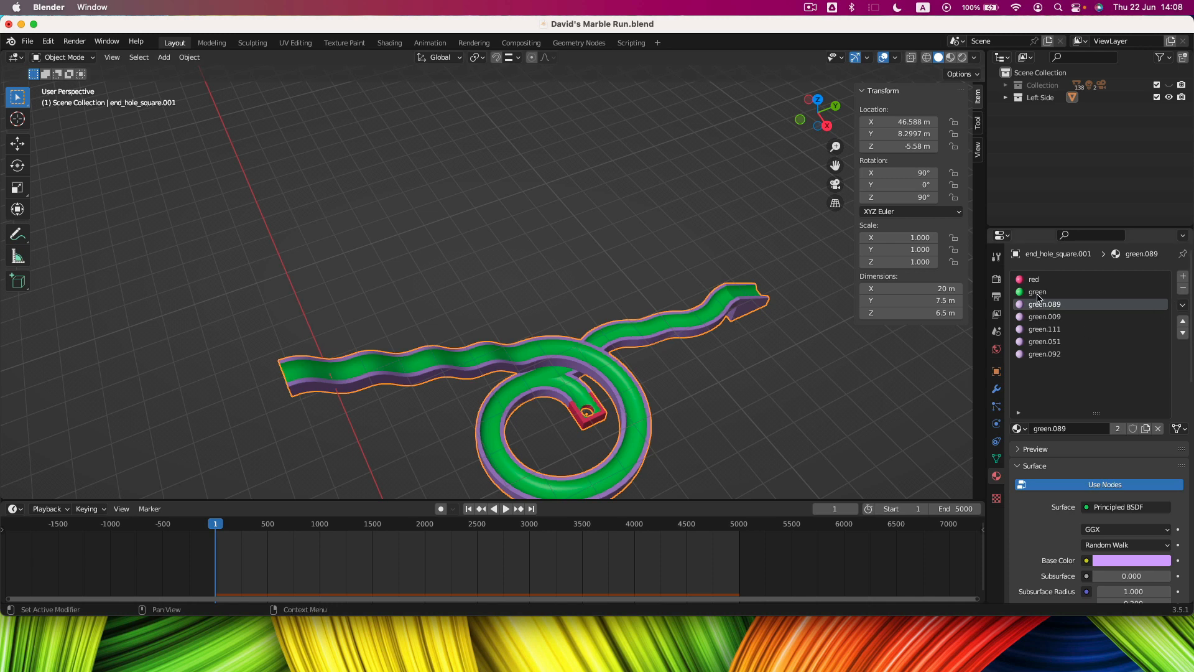
Move the green.089 and green.009 slots one at a time directly below red and remove each so their faces turn red.
{"action": "left_click", "coordinate": [1183, 323]}
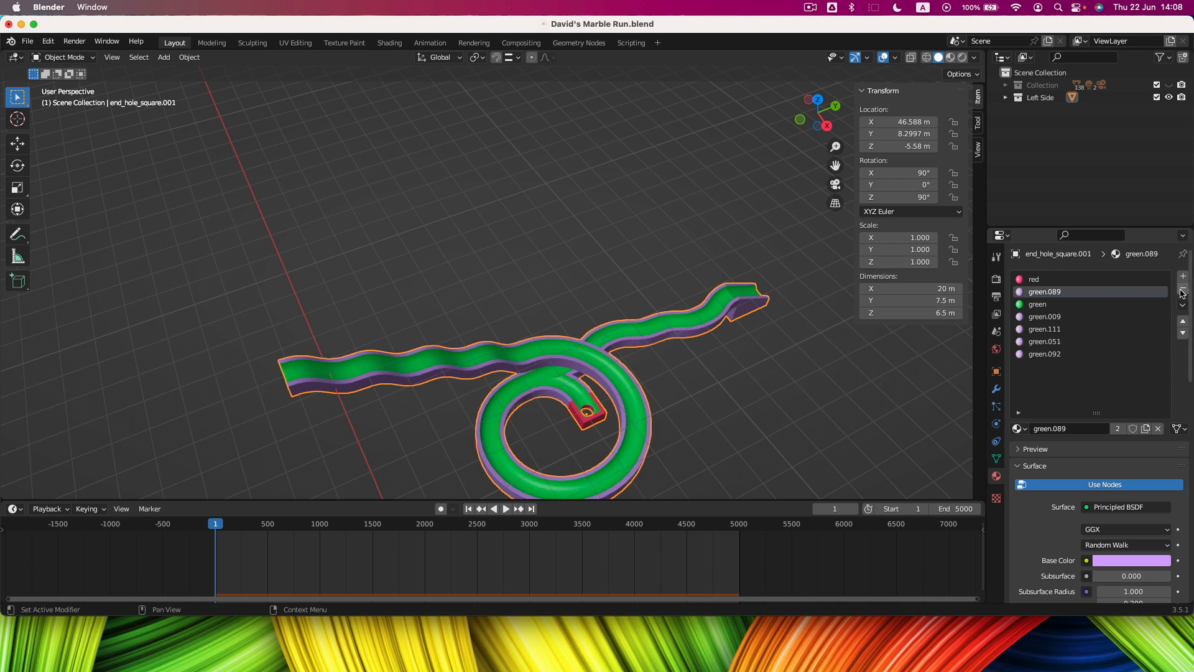
{"action": "left_click", "coordinate": [1182, 289]}
{"action": "left_click", "coordinate": [1046, 305]}
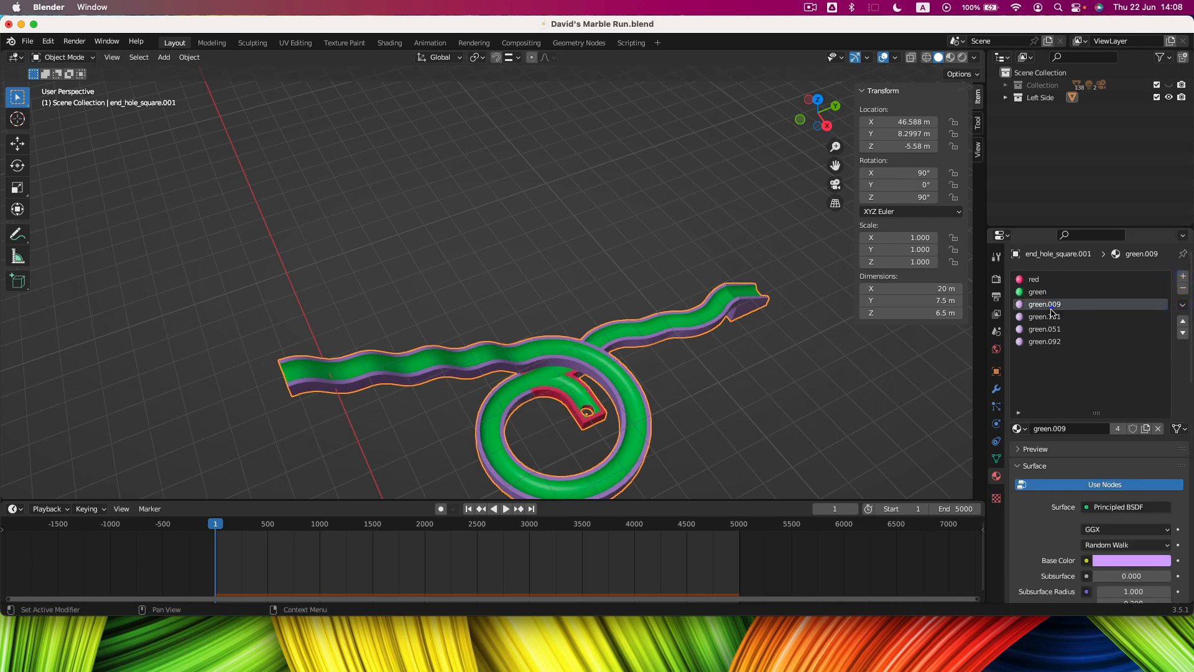
{"action": "left_click", "coordinate": [1183, 322]}
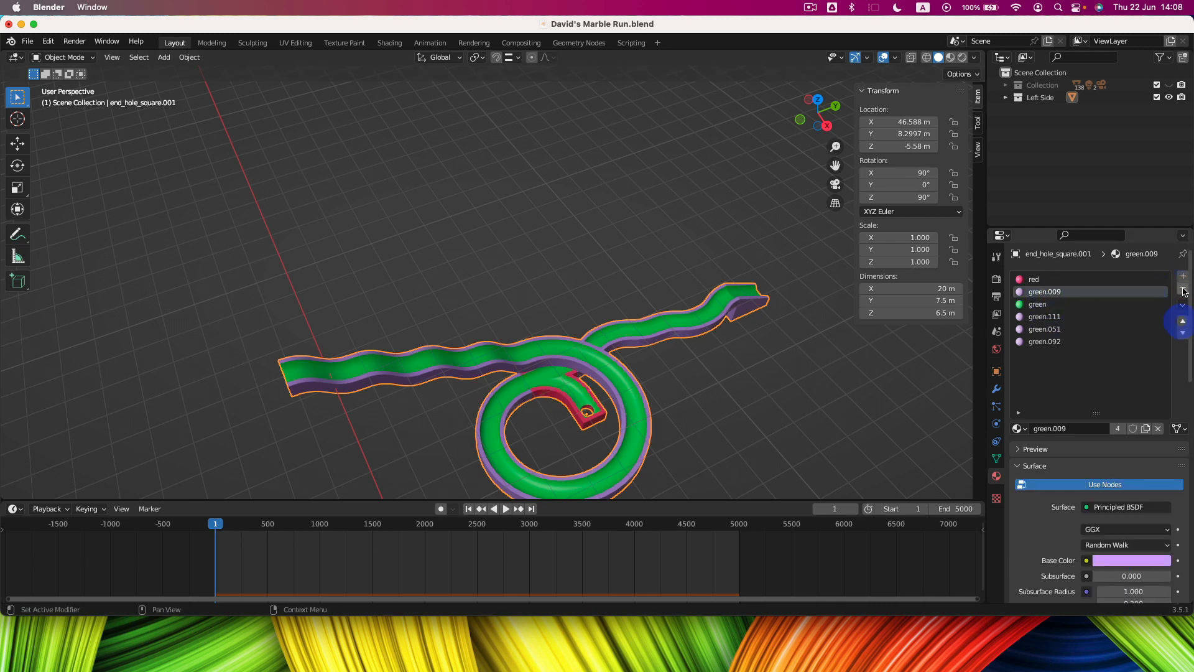
{"action": "left_click", "coordinate": [1184, 289]}
Try removing the green, green.111 and green.051 slots in a row from below red, and undo the three removals.
{"action": "left_click", "coordinate": [1075, 305]}
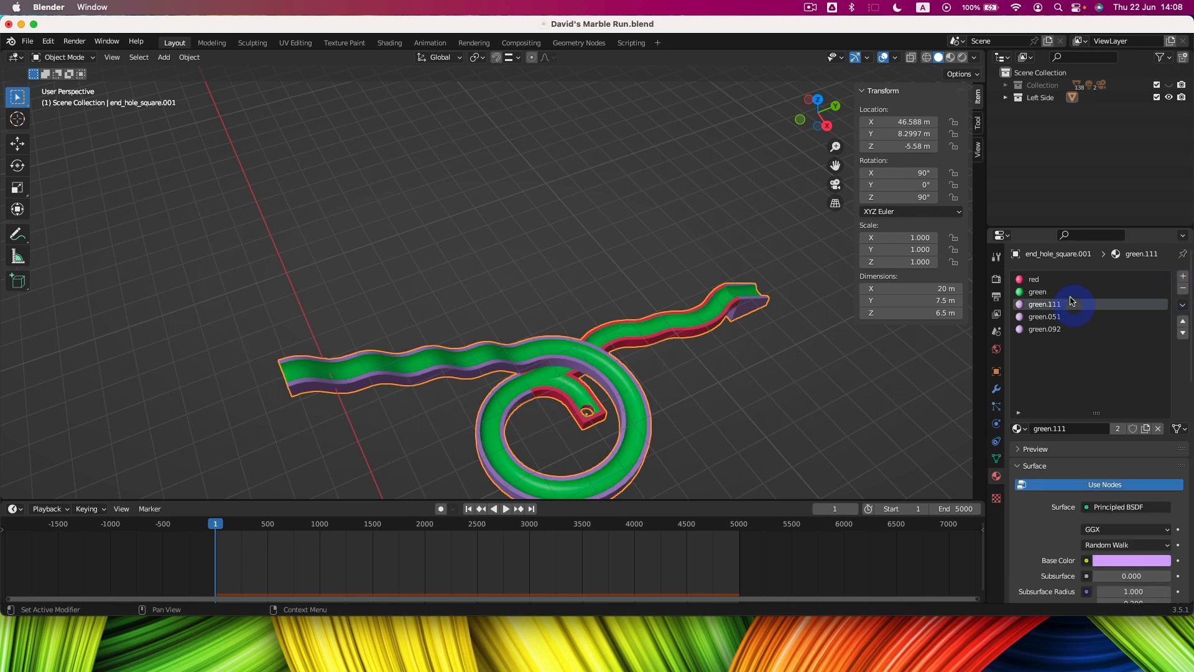
{"action": "left_click", "coordinate": [1064, 292]}
{"action": "left_click", "coordinate": [1183, 289]}
{"action": "left_click", "coordinate": [1183, 288]}
{"action": "left_click", "coordinate": [1183, 288]}
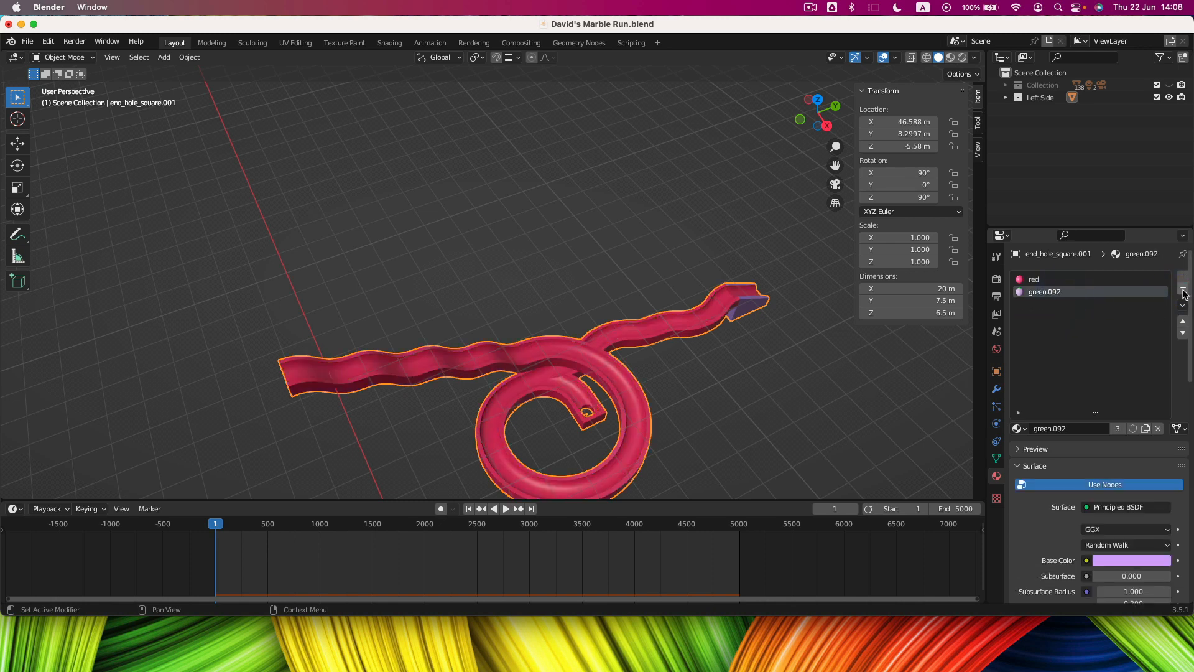
{"action": "key", "text": "super+z"}
{"action": "key", "text": "super+z"}
{"action": "key", "text": "super+z"}
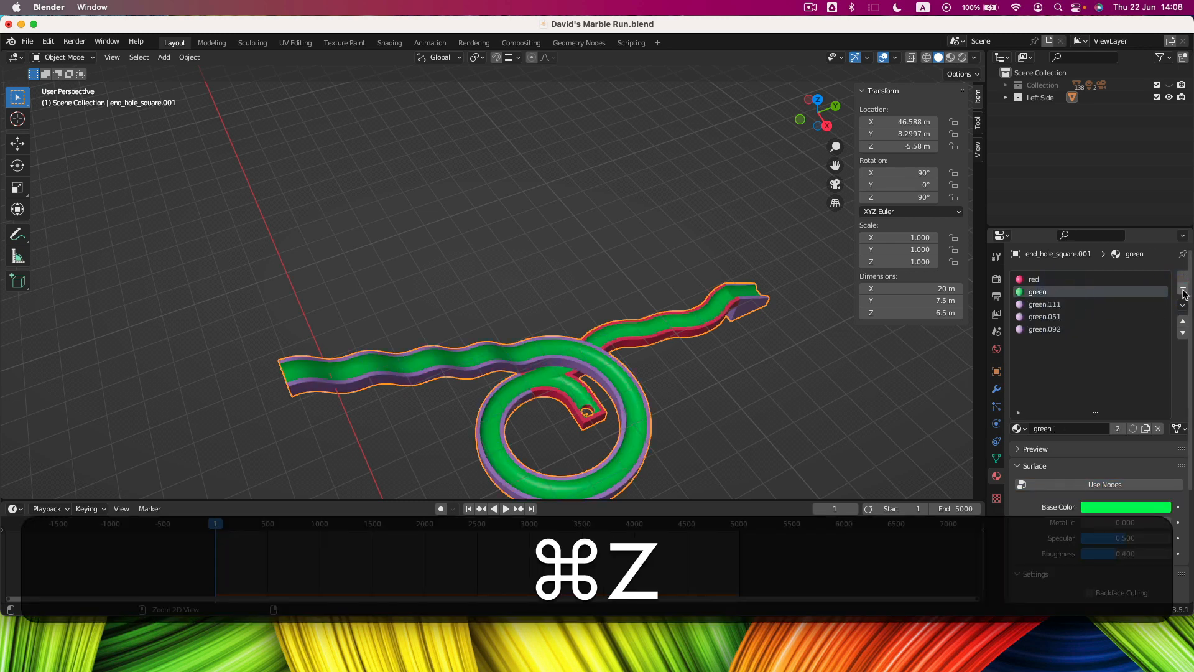
Move the green slot to the end of the material list and remove green.111, green.051 and green.092 from below red.
{"action": "left_click", "coordinate": [1184, 333]}
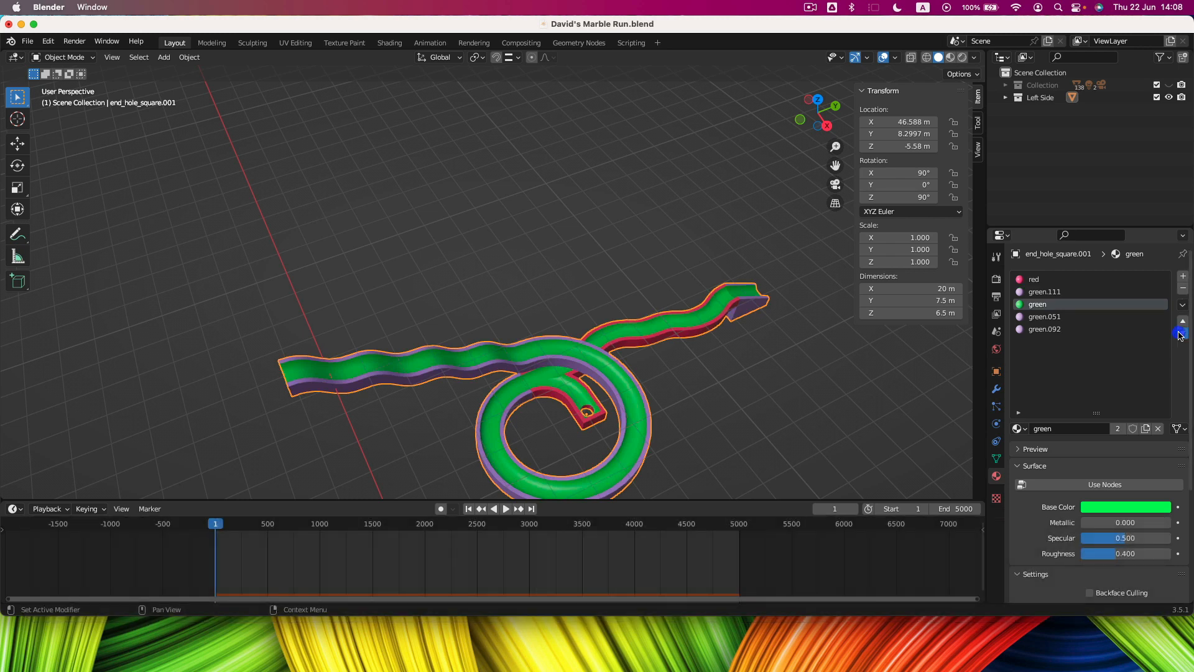
{"action": "left_click", "coordinate": [1183, 334]}
{"action": "left_click", "coordinate": [1183, 334]}
{"action": "left_click", "coordinate": [1049, 292]}
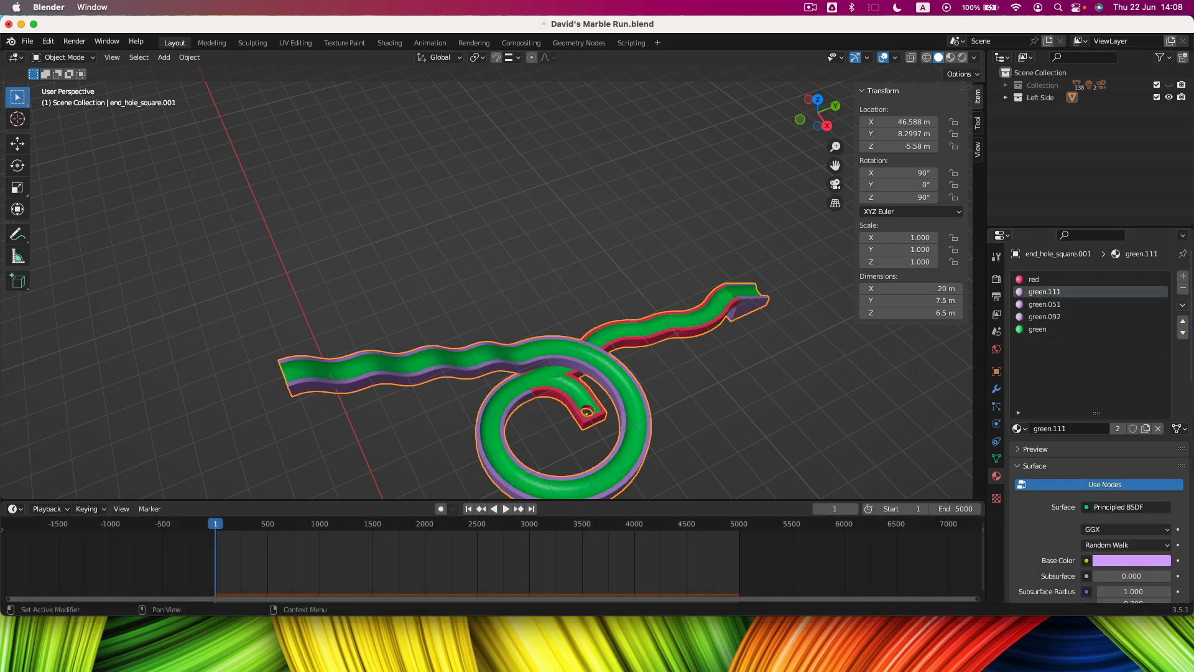
{"action": "left_click", "coordinate": [1182, 289]}
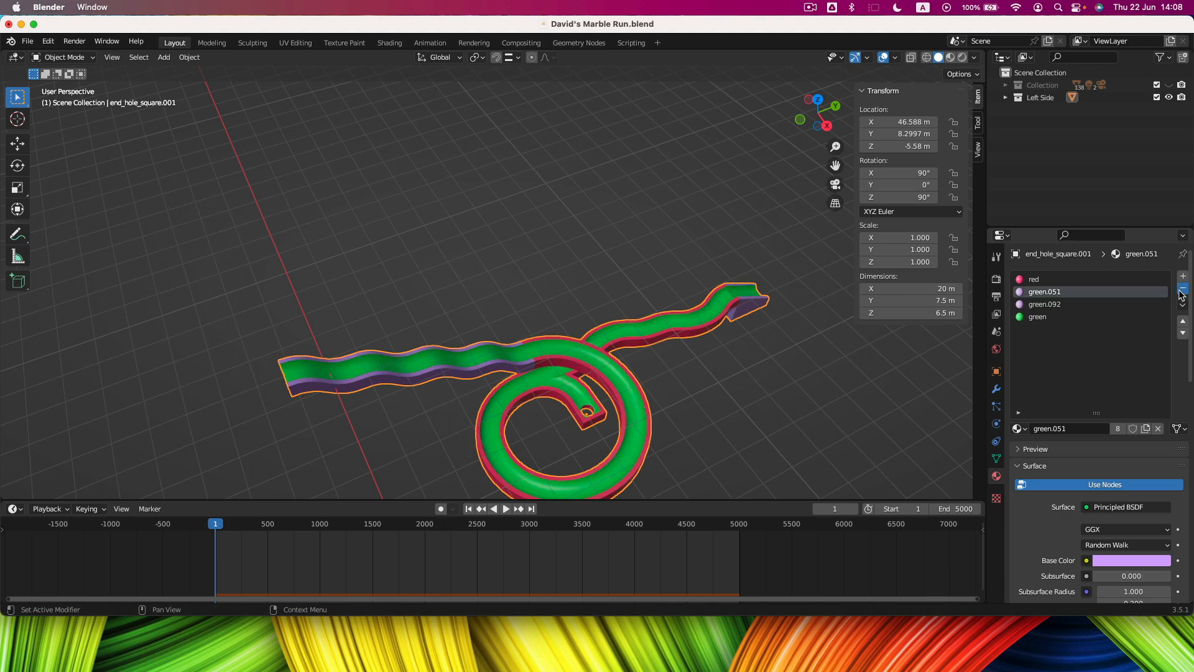
{"action": "left_click", "coordinate": [1183, 289]}
{"action": "left_click", "coordinate": [1182, 290]}
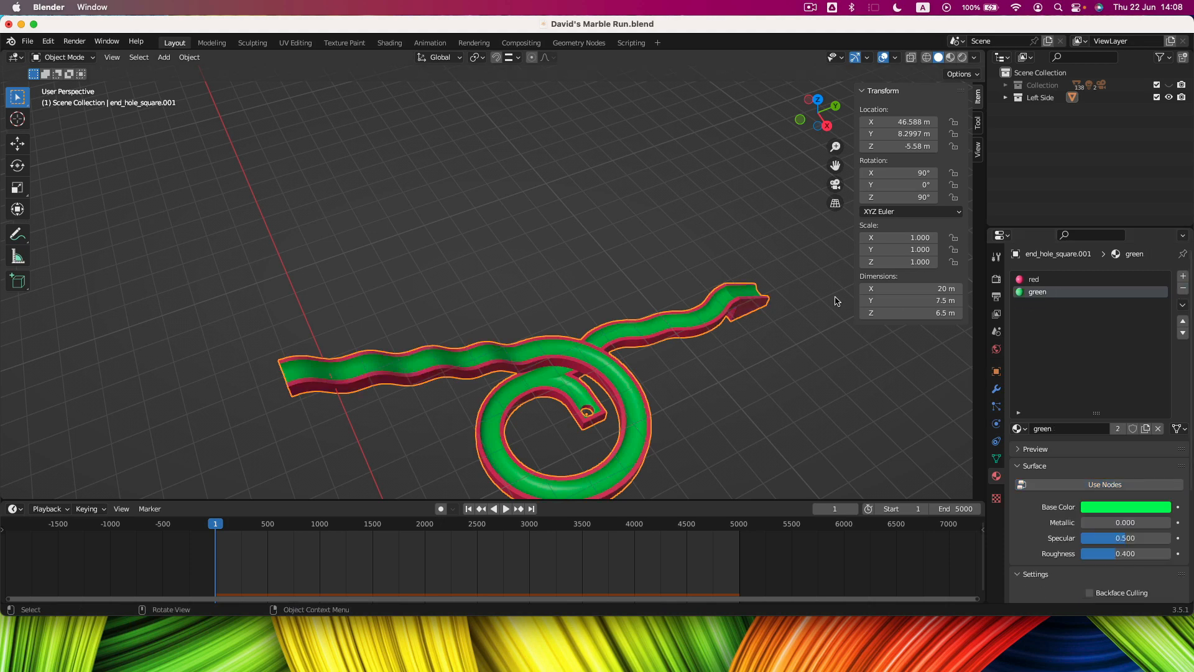
Check the left track's red and green faces all around and show the main Collection in the viewport again.
{"action": "scroll", "coordinate": [700, 334], "scroll_direction": "right", "scroll_amount": 10}
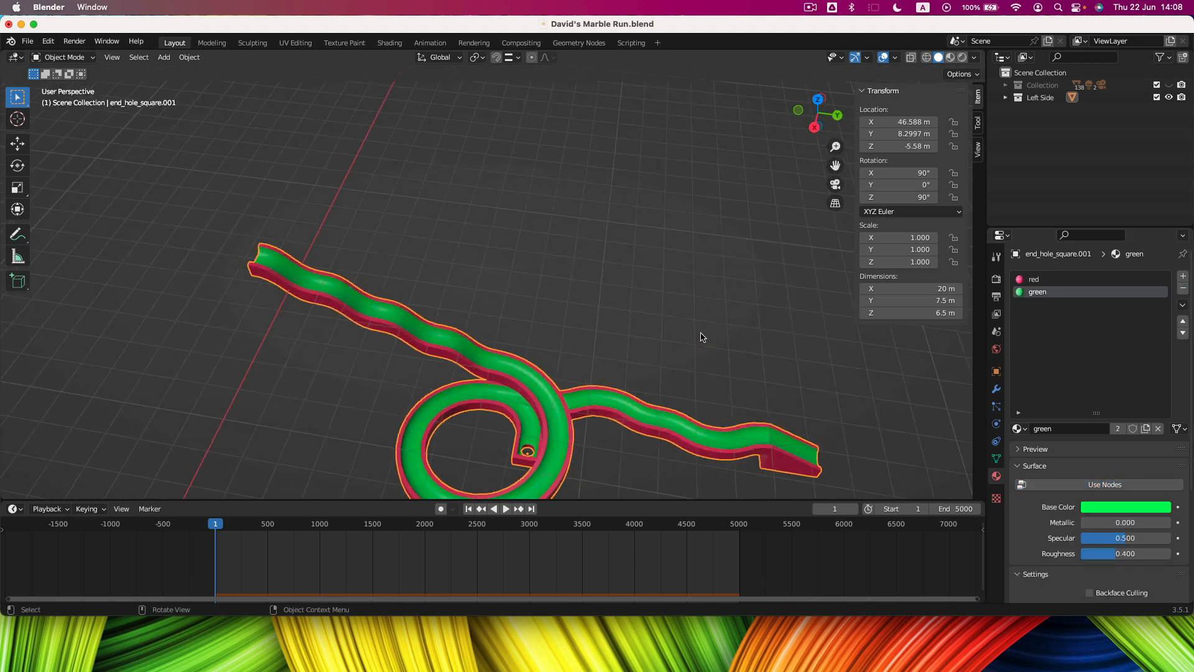
{"action": "scroll", "coordinate": [700, 332], "scroll_direction": "right", "scroll_amount": 15}
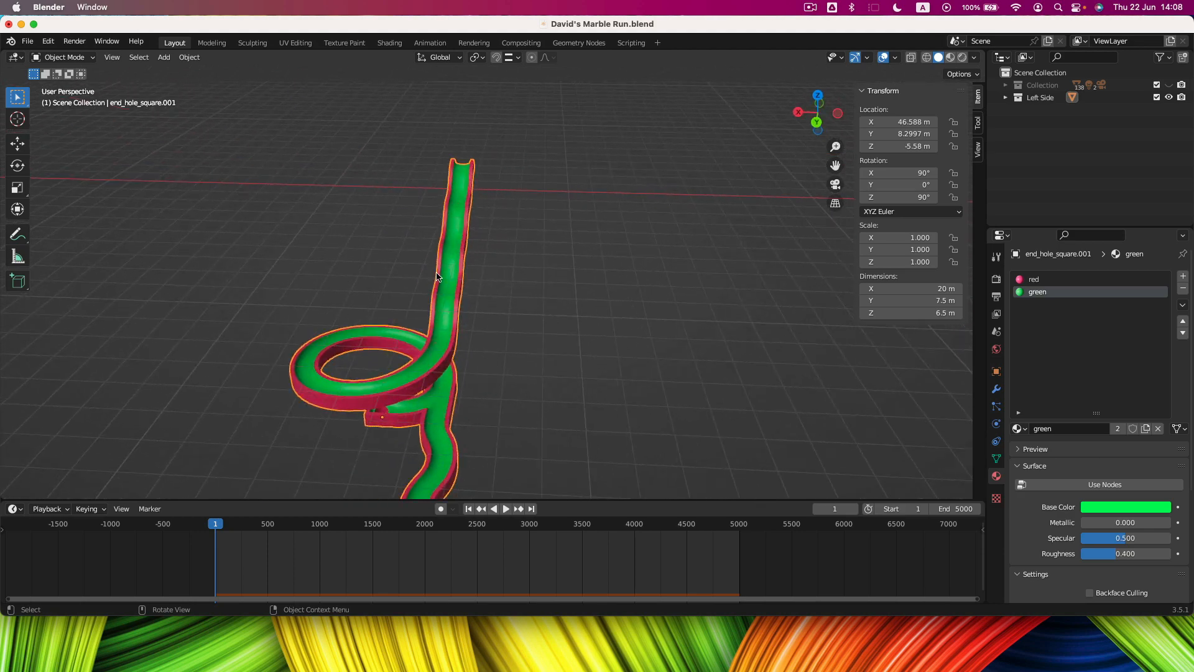
{"action": "scroll", "coordinate": [501, 317], "scroll_direction": "right", "scroll_amount": 10}
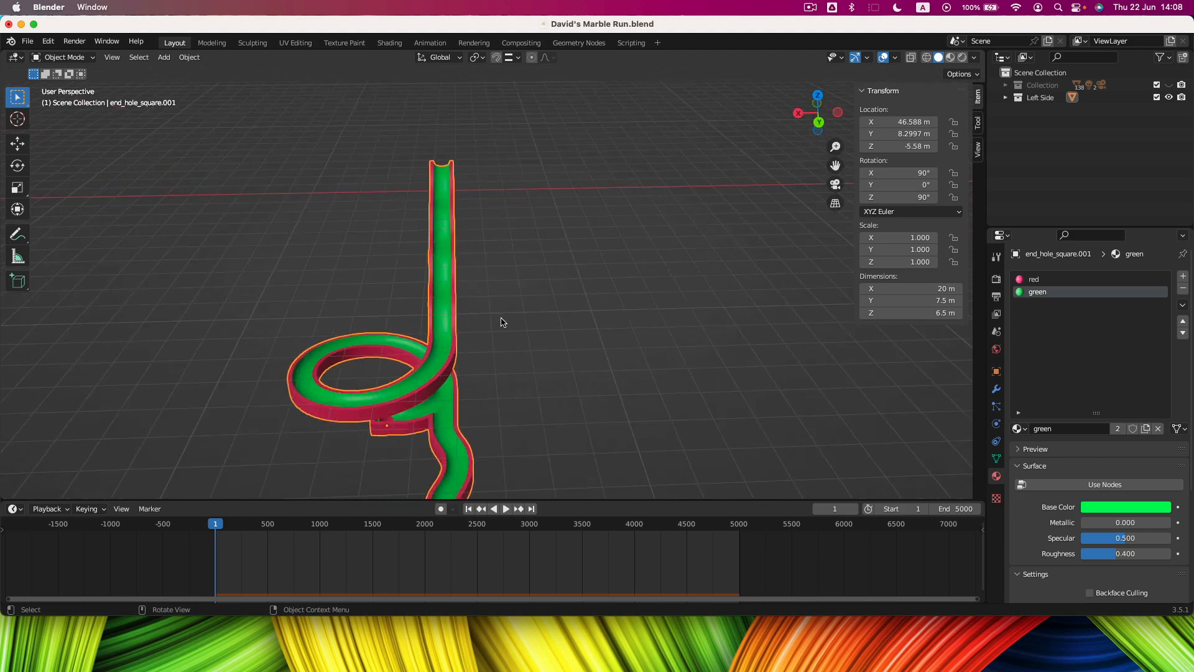
{"action": "scroll", "coordinate": [504, 321], "scroll_direction": "right", "scroll_amount": 5}
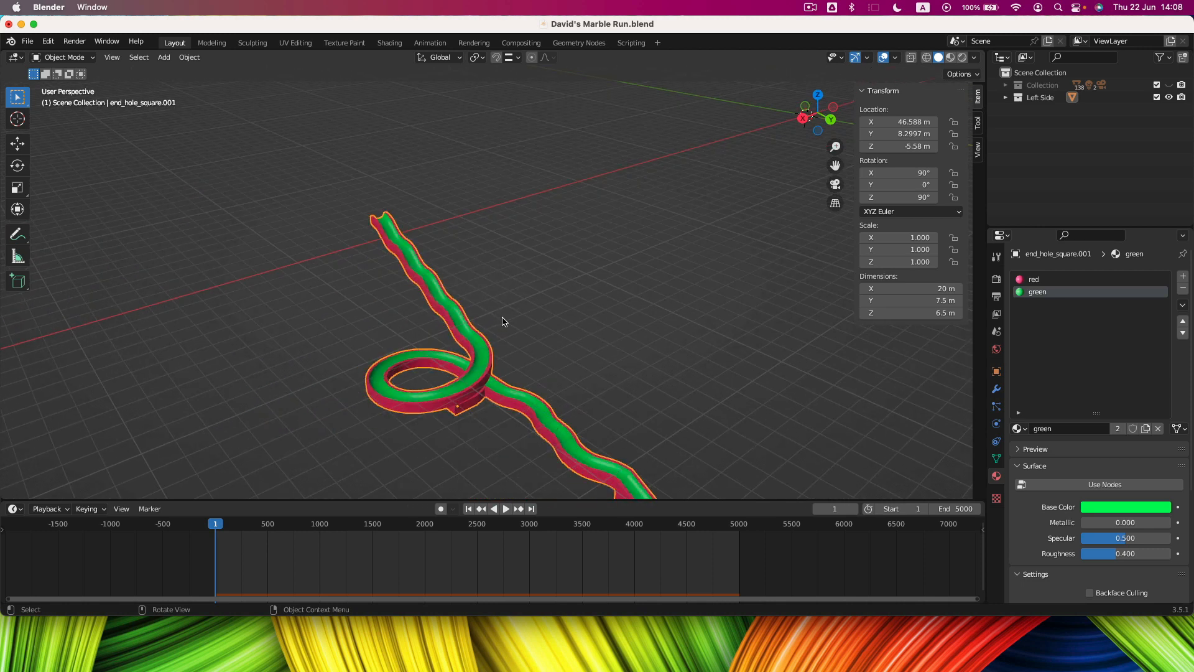
{"action": "scroll", "coordinate": [504, 322], "scroll_direction": "right", "scroll_amount": 3}
{"action": "scroll", "coordinate": [505, 321], "scroll_direction": "left", "scroll_amount": 5}
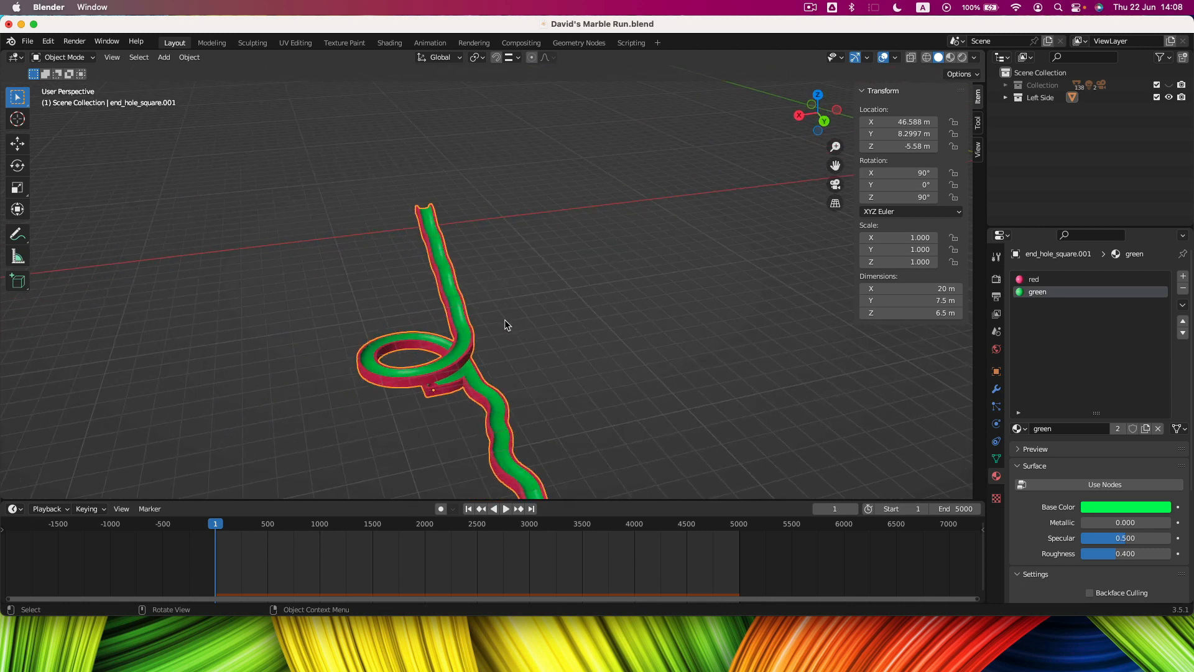
{"action": "left_click", "coordinate": [1170, 86]}
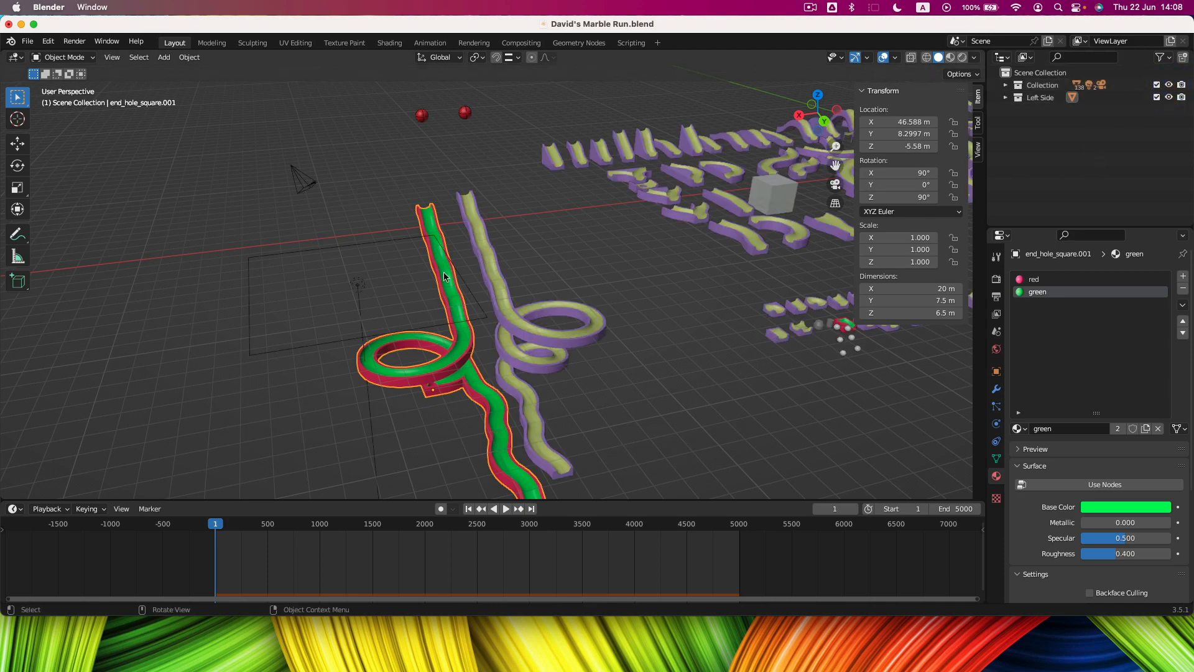
{"action": "scroll", "coordinate": [460, 227], "scroll_direction": "left", "scroll_amount": 5}
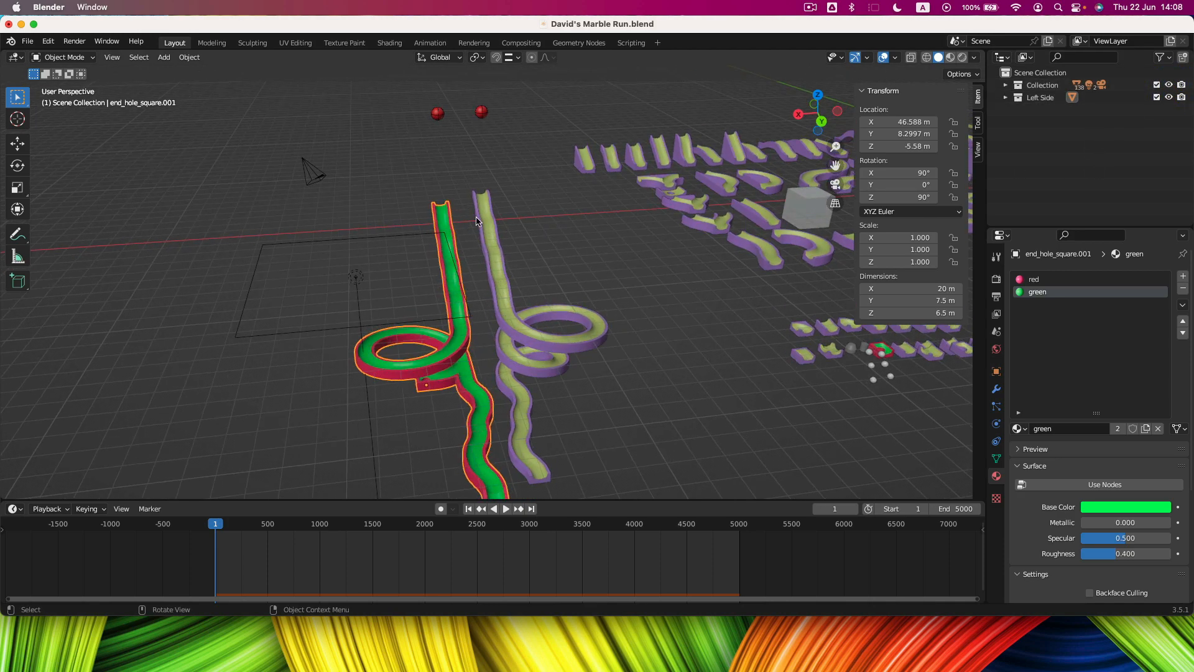
{"action": "scroll", "coordinate": [509, 166], "scroll_direction": "up", "scroll_amount": 5}
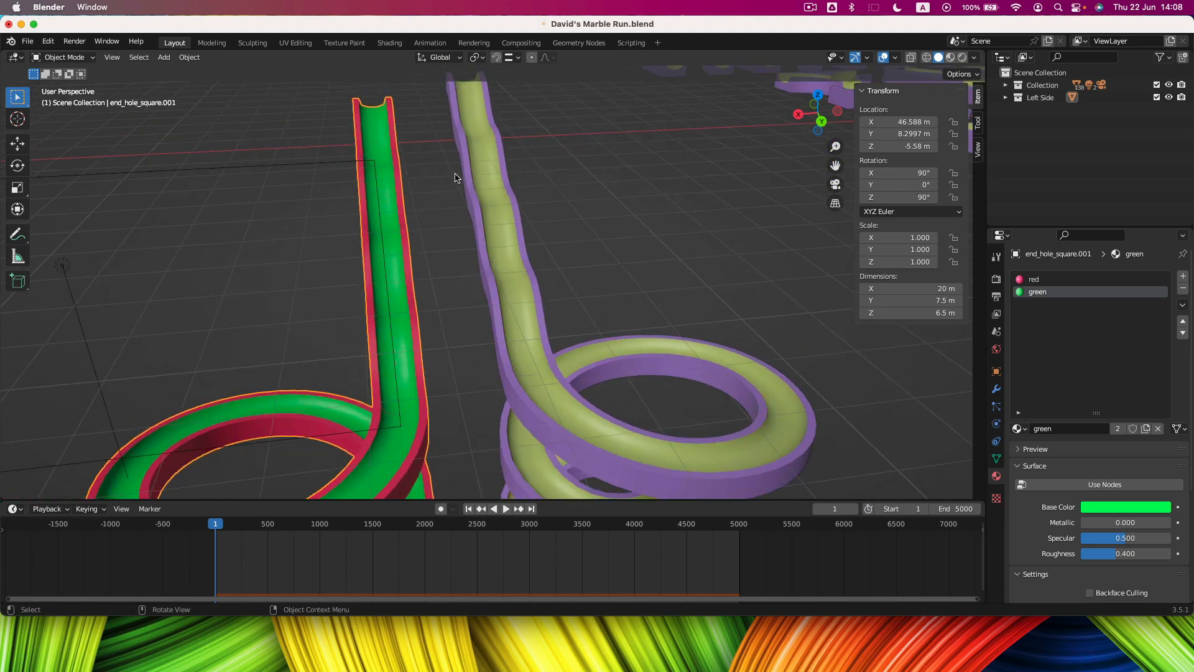
{"action": "scroll", "coordinate": [397, 137], "scroll_direction": "down", "scroll_amount": 6}
{"action": "left_click_drag", "start_coordinate": [408, 127], "coordinate": [526, 162]}
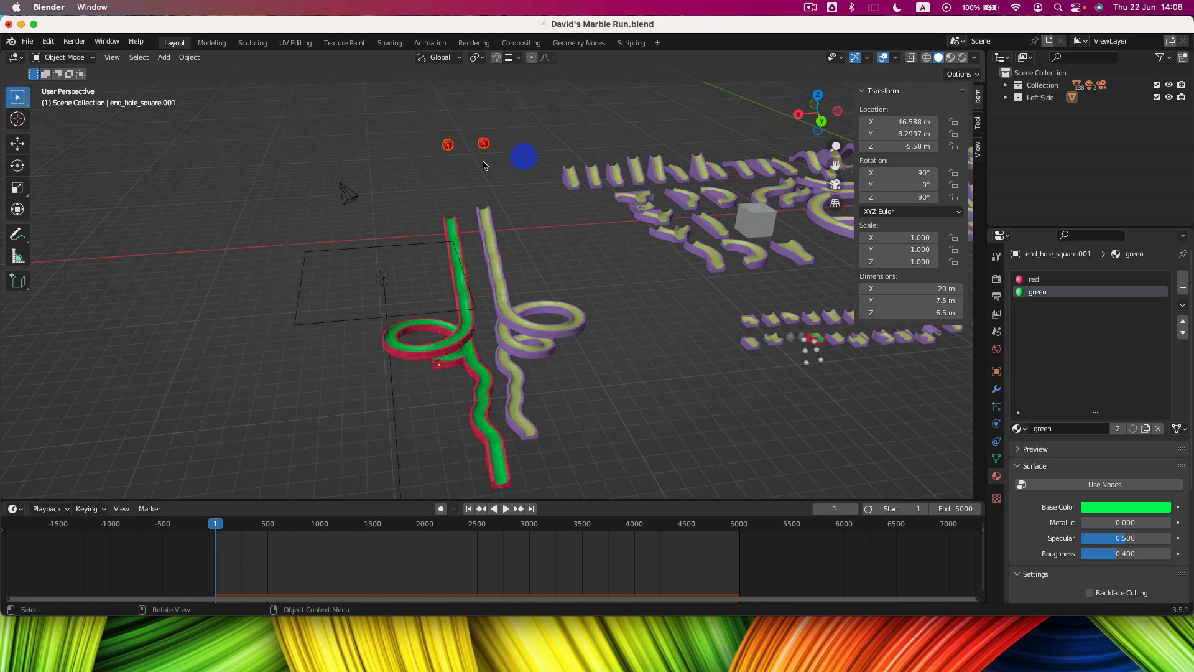
{"action": "left_click", "coordinate": [455, 244]}
{"action": "left_click", "coordinate": [456, 234]}
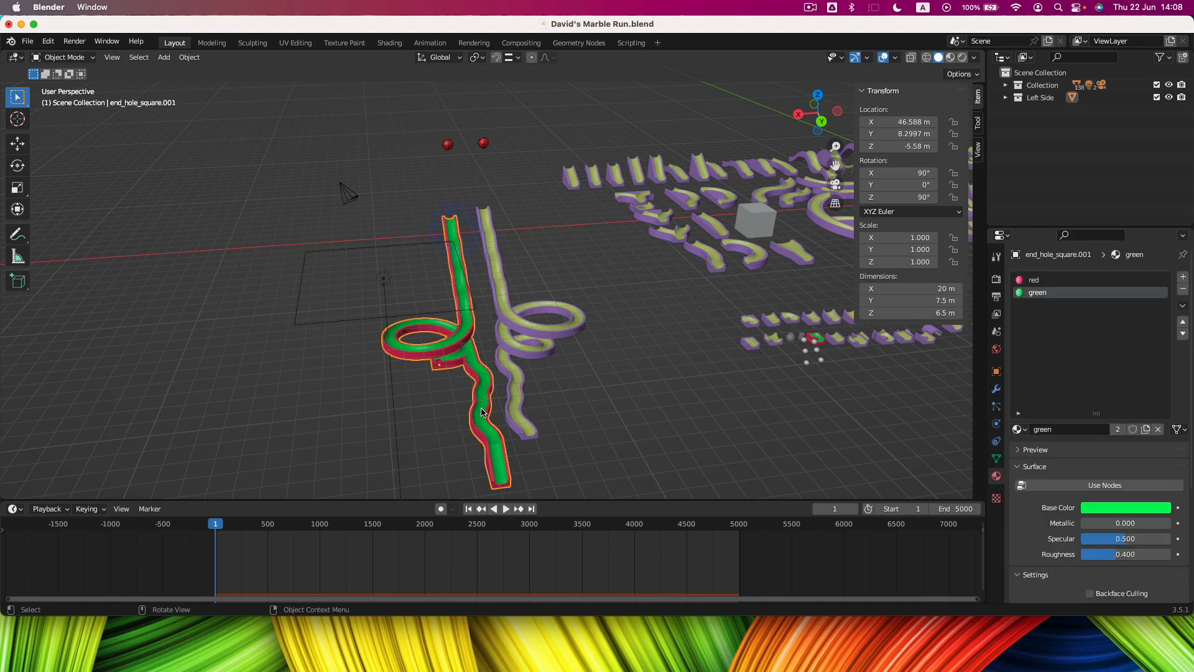
Duplicate the marble above the left track about 6.1 m up along Z and repeat it into a column of eleven copies.
{"action": "left_click", "coordinate": [448, 146]}
{"action": "scroll", "coordinate": [451, 175], "scroll_direction": "down", "scroll_amount": 3}
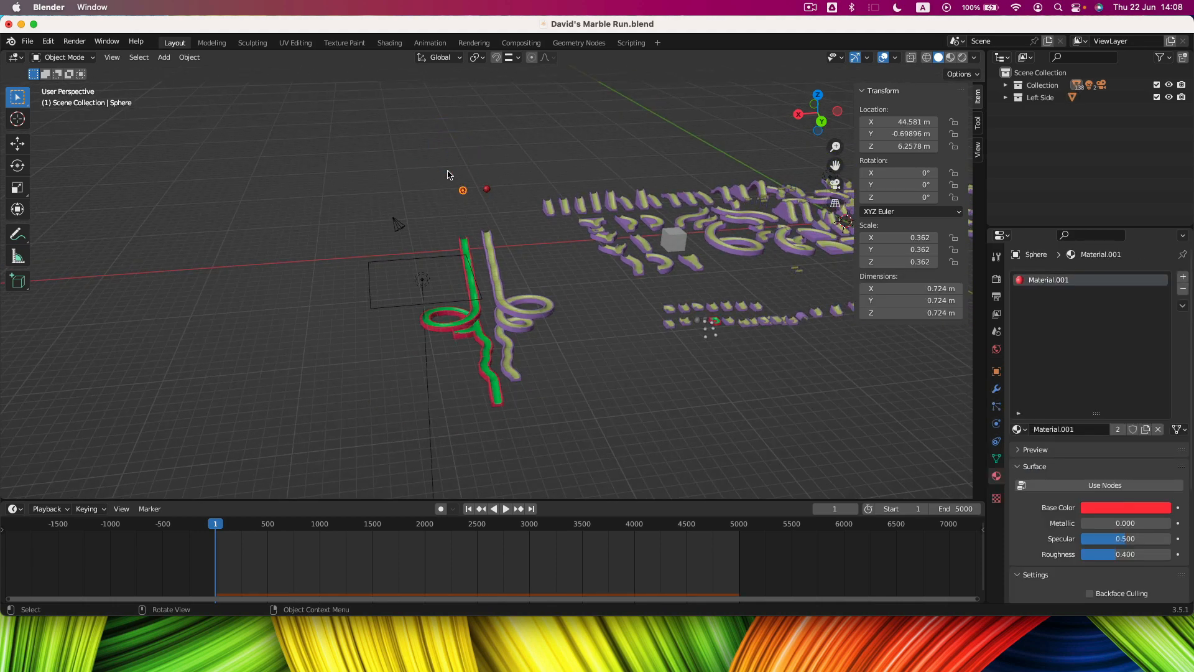
{"action": "key", "text": "shift+d"}
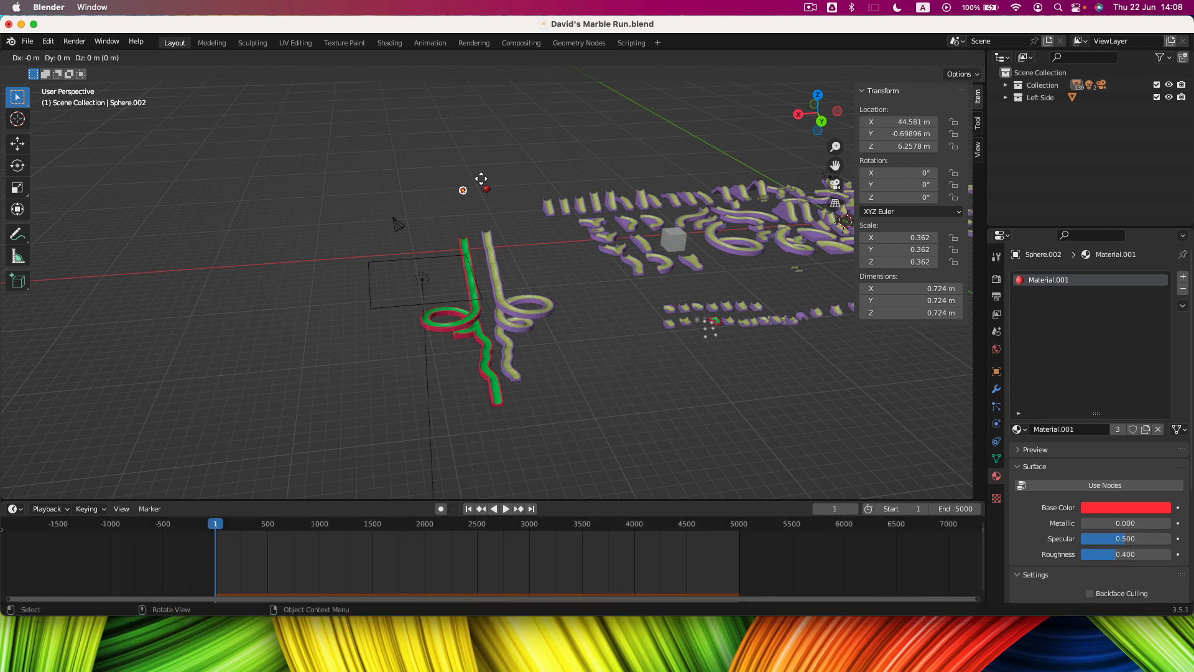
{"action": "key", "text": "z"}
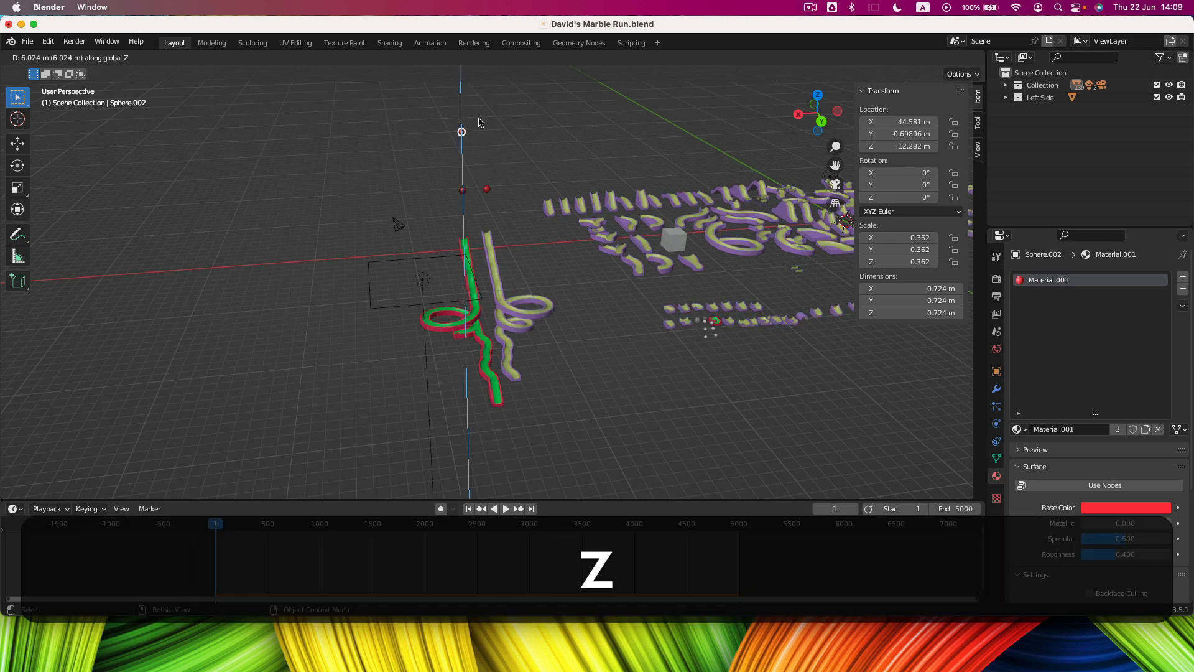
{"action": "left_click", "coordinate": [479, 121]}
{"action": "key", "text": "shift+r"}
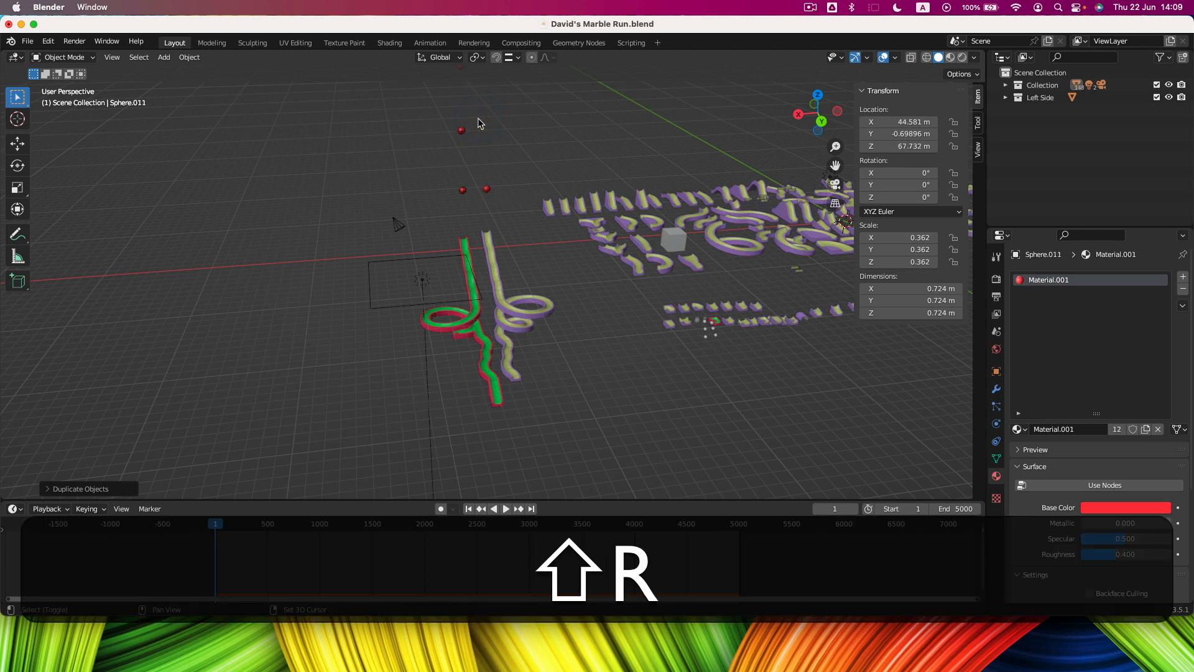
Set the rigid body world speed to 3, delete the old bake and bake the simulation again.
{"action": "left_click", "coordinate": [996, 334]}
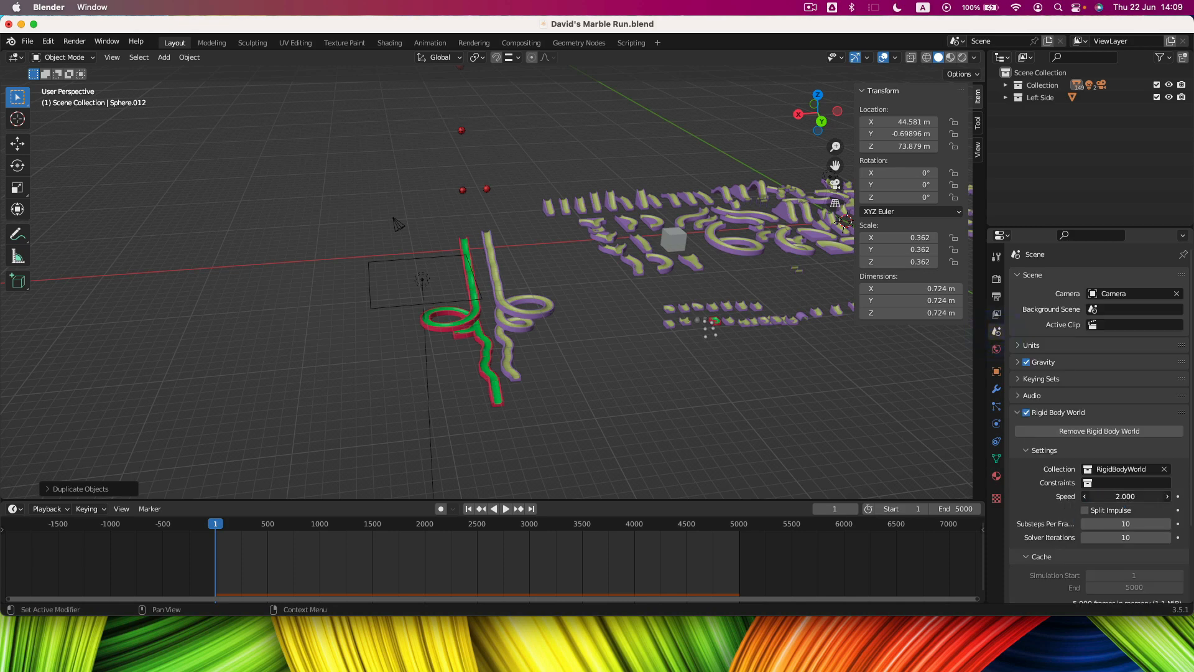
{"action": "double_click", "coordinate": [1126, 497]}
{"action": "type", "text": "3"}
{"action": "key", "text": "Return"}
{"action": "scroll", "coordinate": [1058, 507], "scroll_direction": "down", "scroll_amount": 3}
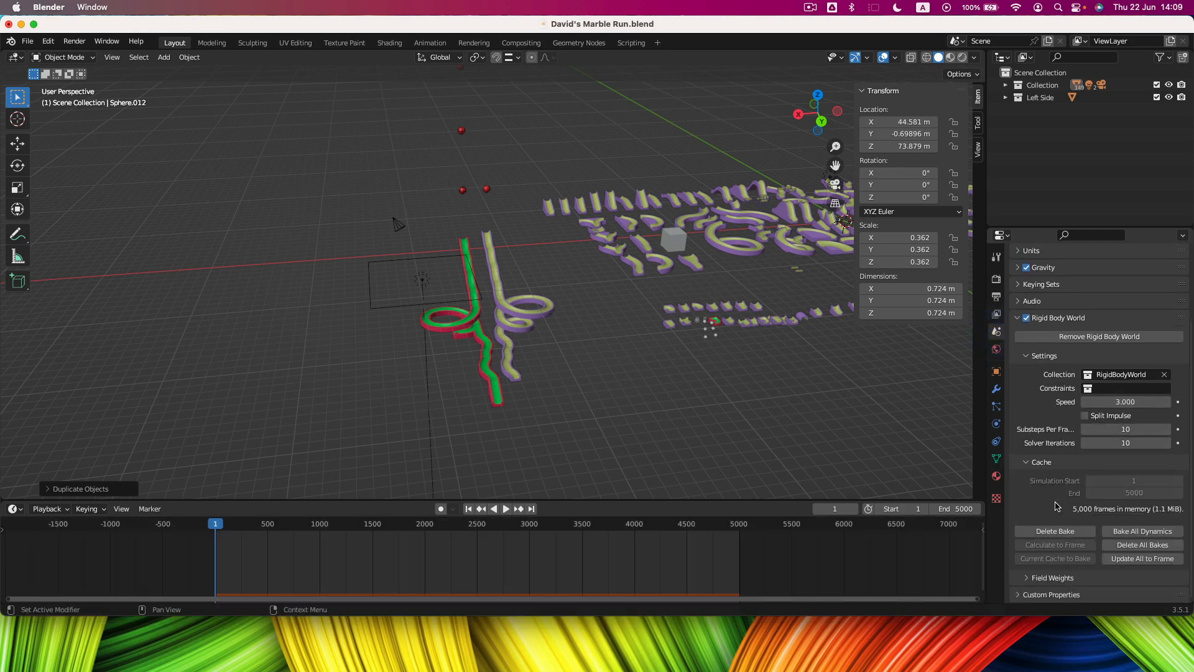
{"action": "left_click", "coordinate": [1054, 532]}
{"action": "left_click", "coordinate": [1050, 533]}
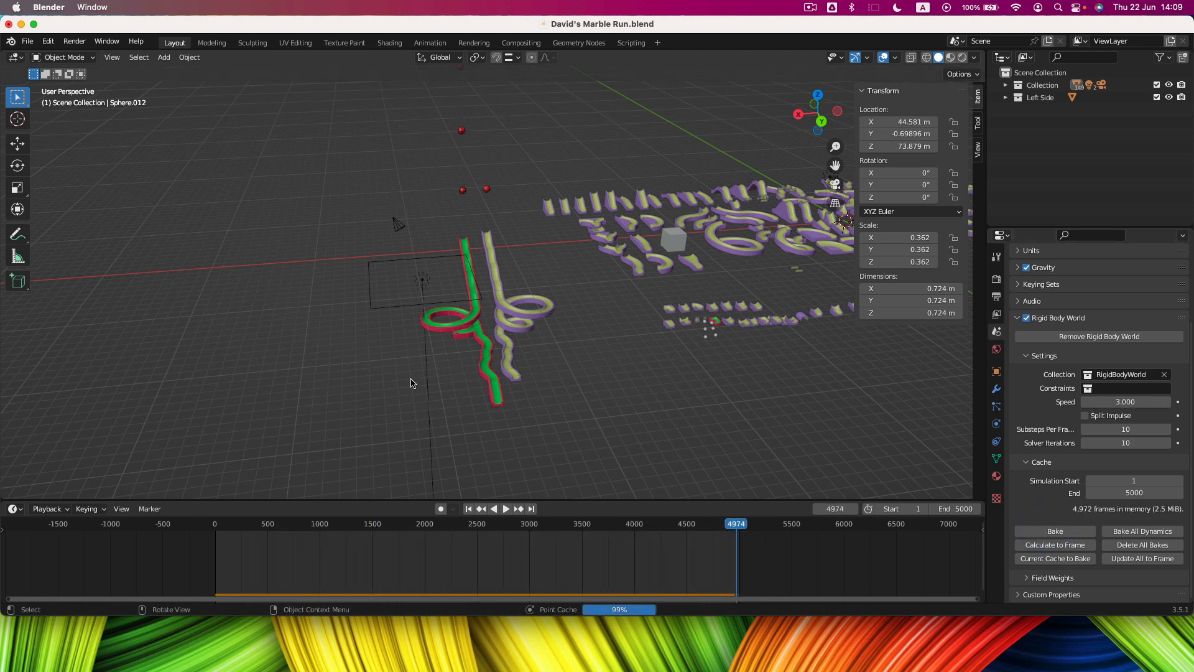
Play the baked simulation, follow the marbles down both tracks to their lower ends, and return to the first frame.
{"action": "scroll", "coordinate": [501, 335], "scroll_direction": "up", "scroll_amount": 3}
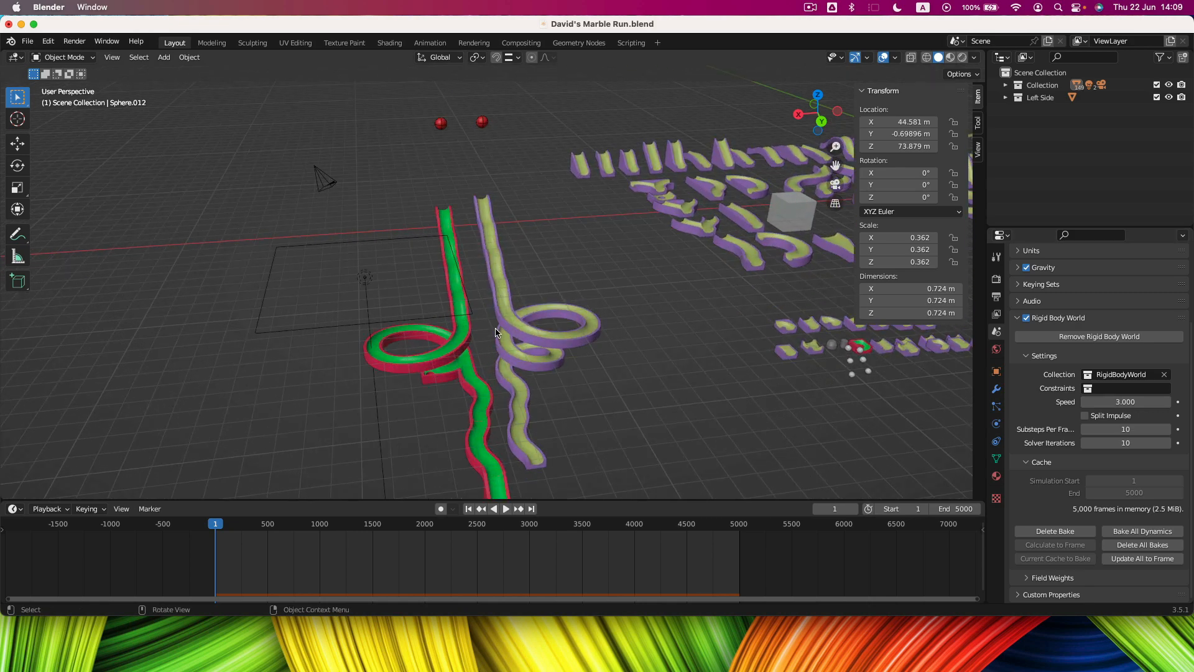
{"action": "scroll", "coordinate": [496, 331], "scroll_direction": "up", "scroll_amount": 2}
{"action": "key", "text": "space"}
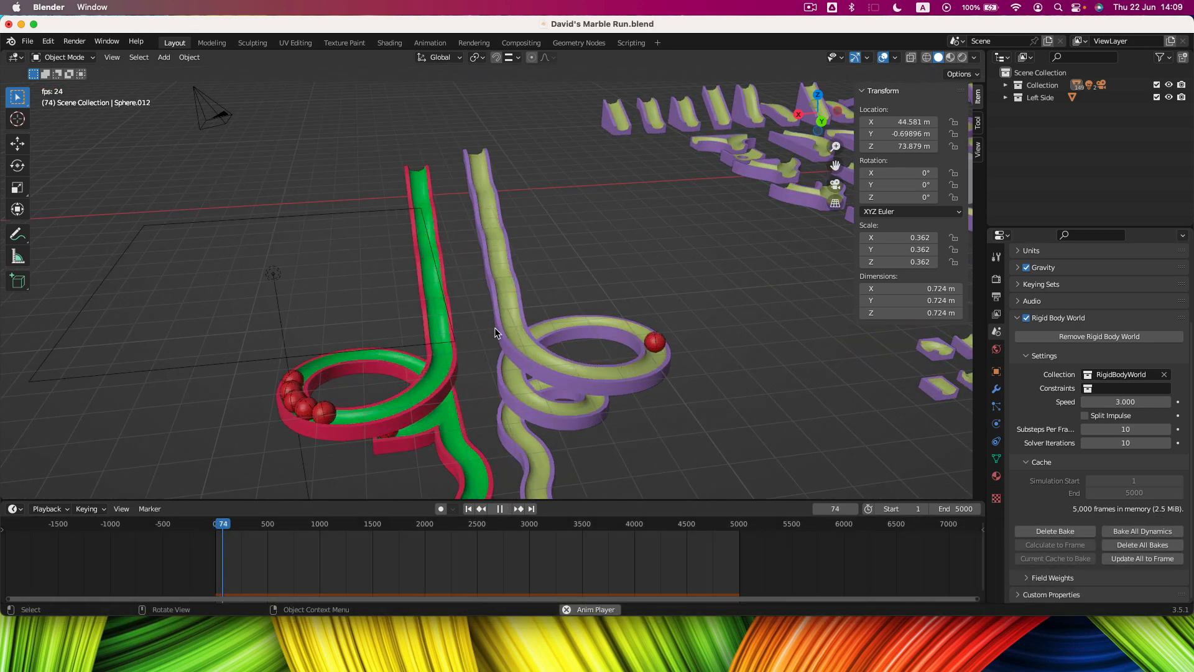
{"action": "scroll", "coordinate": [451, 344], "scroll_direction": "down", "scroll_amount": 4, "text": "shift"}
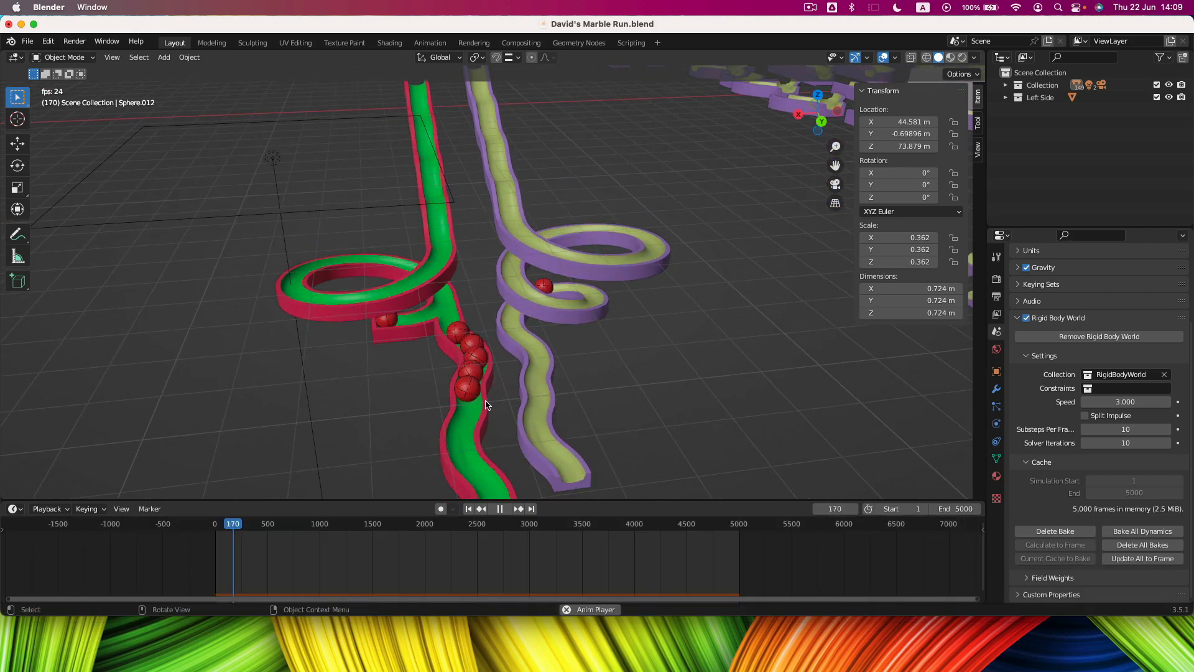
{"action": "scroll", "coordinate": [486, 405], "scroll_direction": "down", "scroll_amount": 5, "text": "shift"}
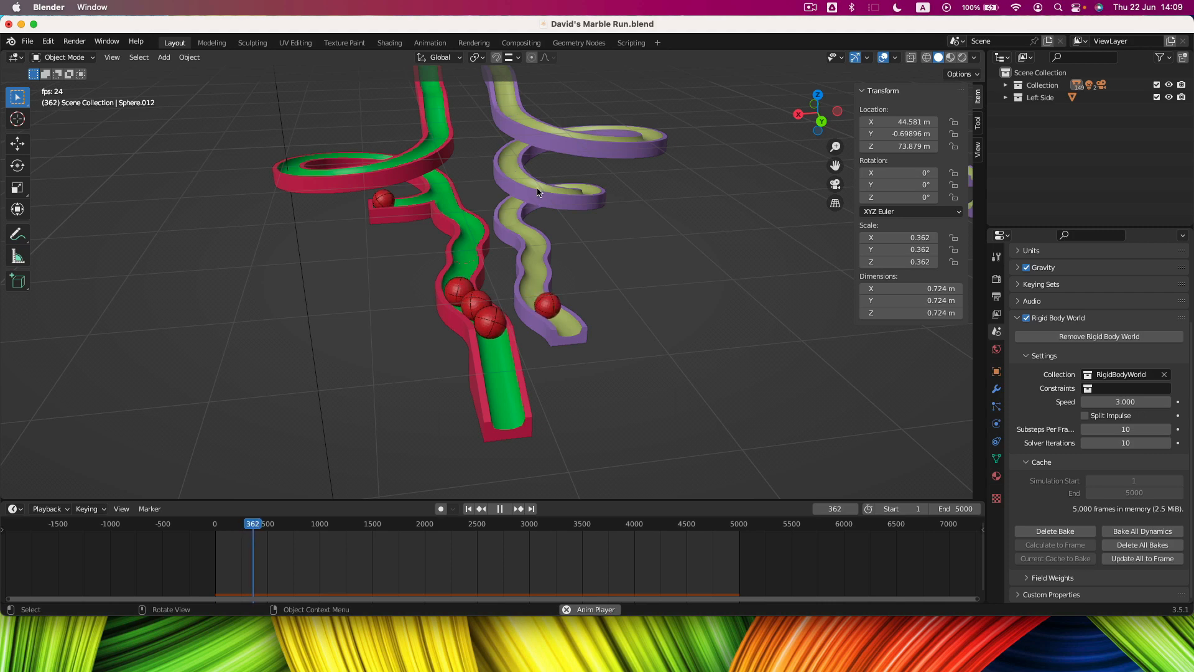
{"action": "scroll", "coordinate": [538, 192], "scroll_direction": "up", "scroll_amount": 2}
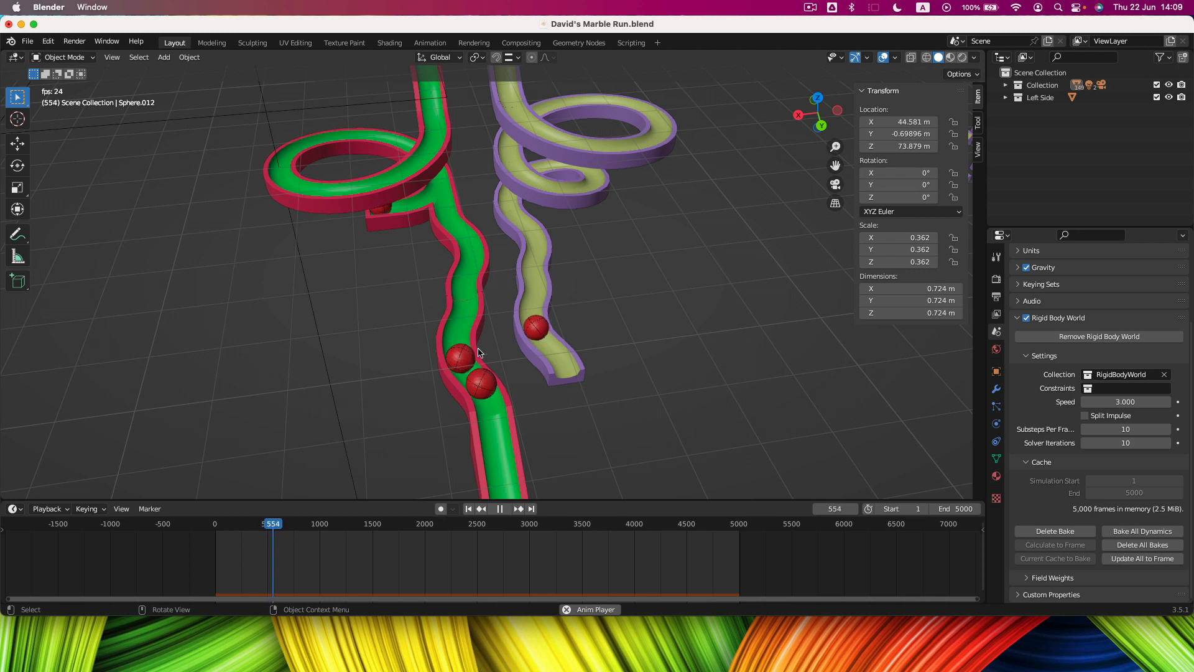
{"action": "left_click", "coordinate": [499, 508]}
{"action": "left_click", "coordinate": [469, 508]}
Replay the simulation to examine how the marbles move from the spiral into the wavy lower section, and rewind it.
{"action": "key", "text": "space"}
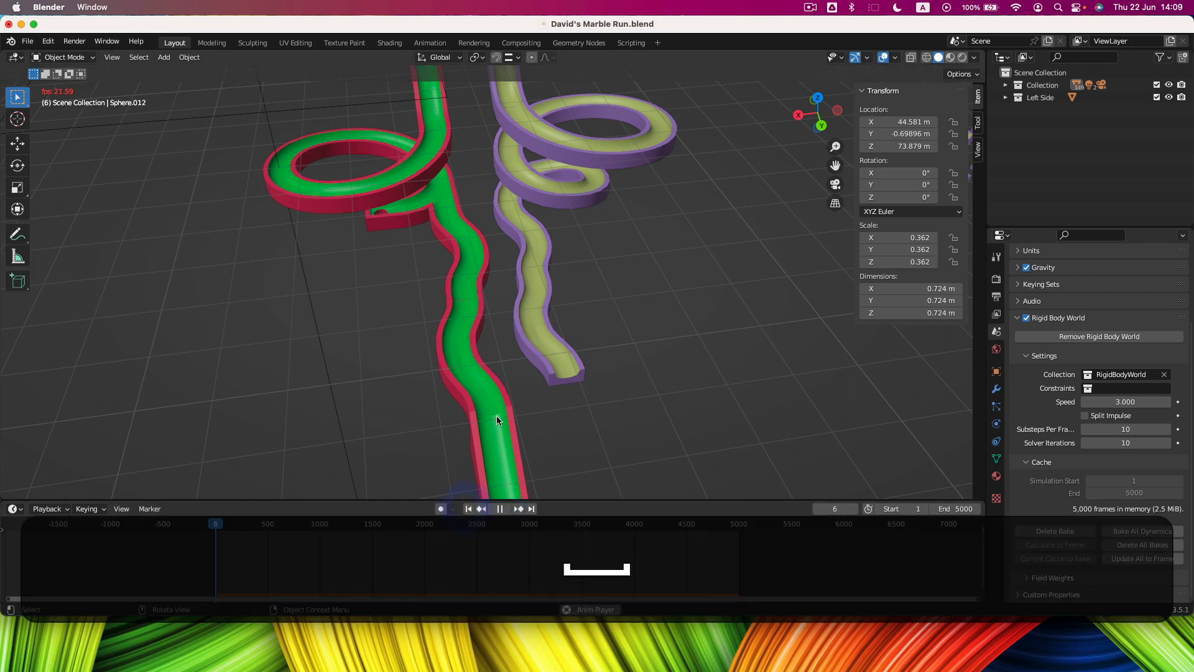
{"action": "scroll", "coordinate": [509, 370], "scroll_direction": "up", "scroll_amount": 5, "text": "shift"}
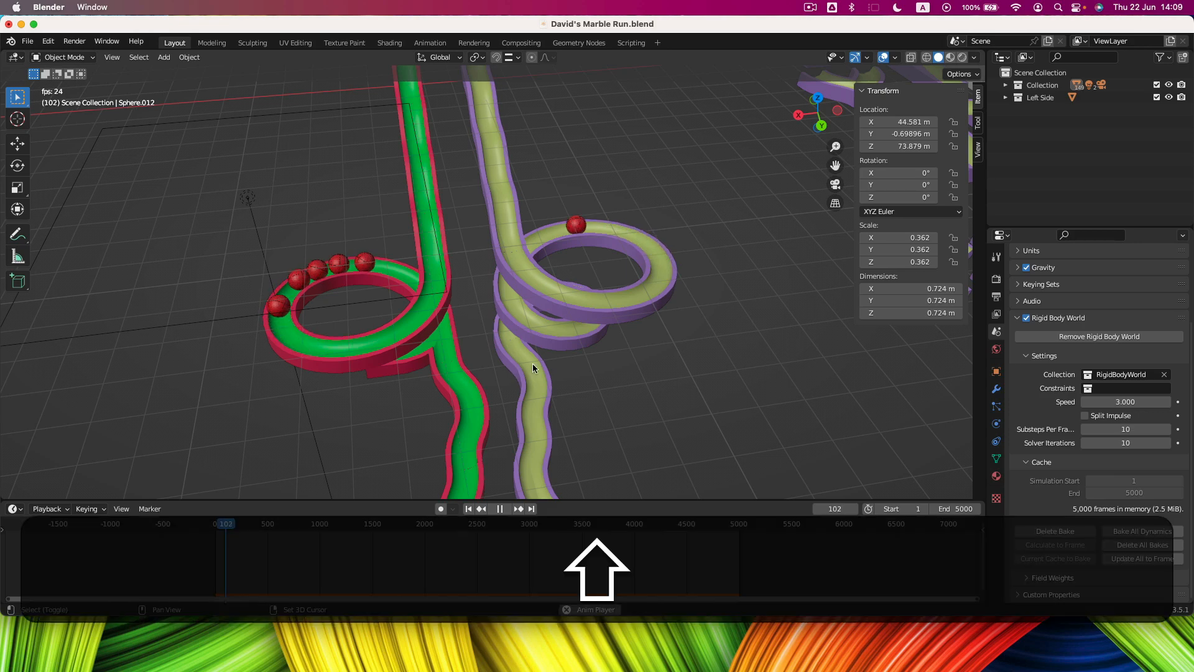
{"action": "scroll", "coordinate": [515, 366], "scroll_direction": "down", "scroll_amount": 5, "text": "shift"}
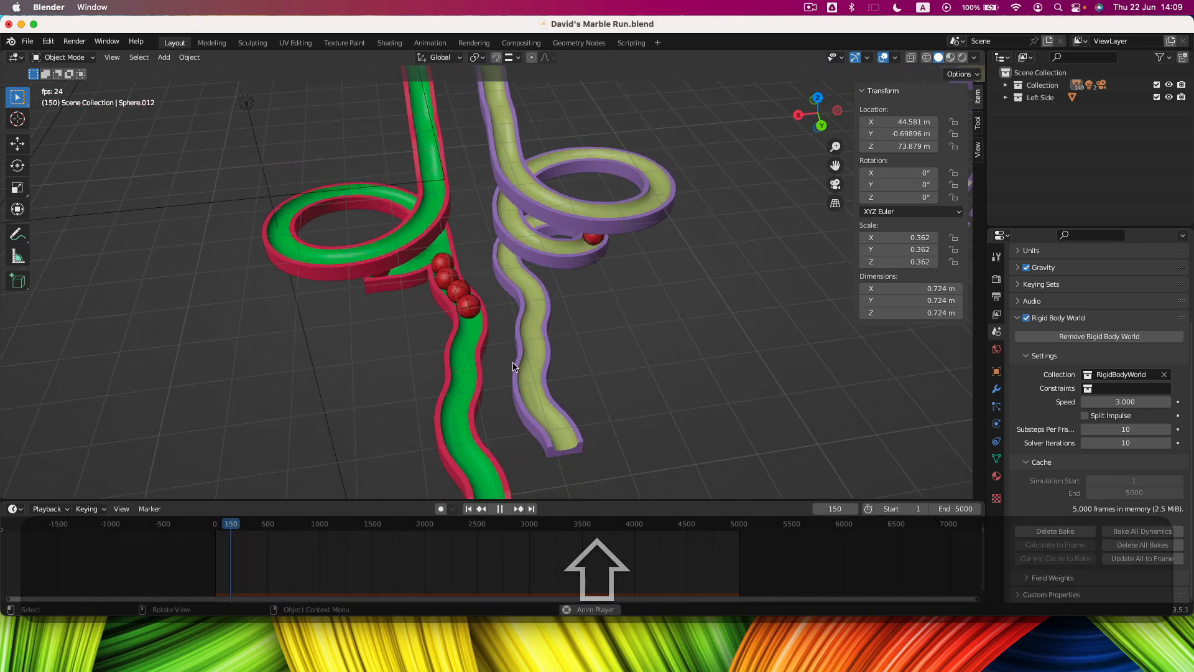
{"action": "scroll", "coordinate": [520, 367], "scroll_direction": "down", "scroll_amount": 5, "text": "shift"}
{"action": "scroll", "coordinate": [520, 367], "scroll_direction": "down", "scroll_amount": 3, "text": "shift"}
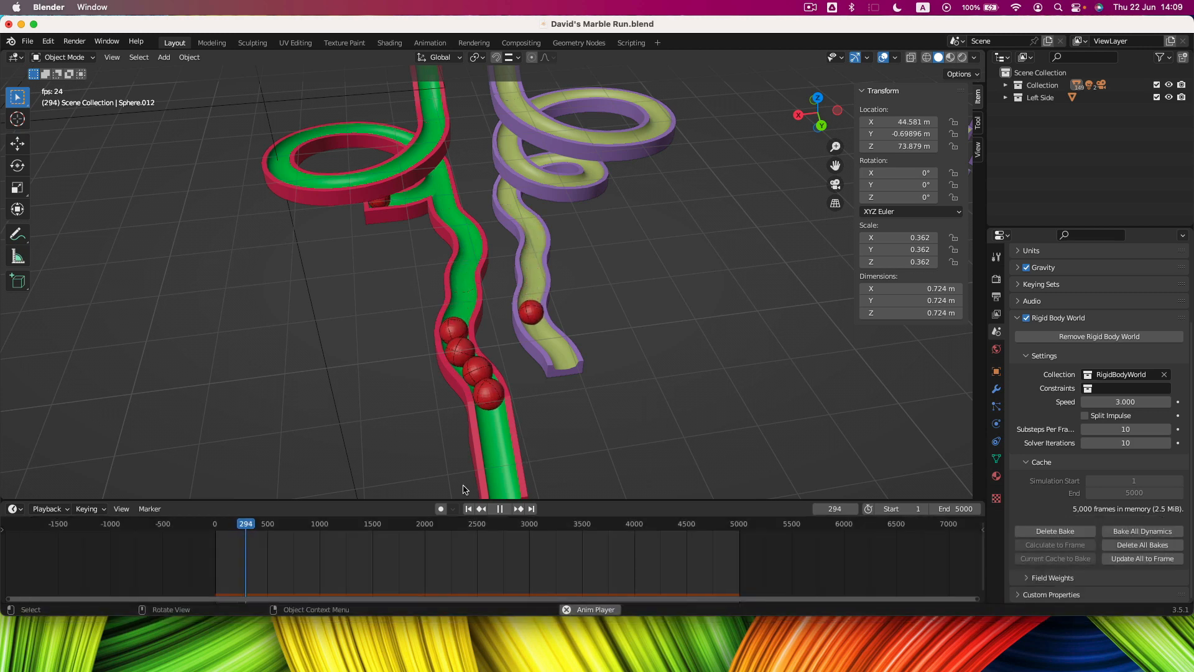
{"action": "left_click", "coordinate": [496, 509]}
{"action": "left_click", "coordinate": [469, 509]}
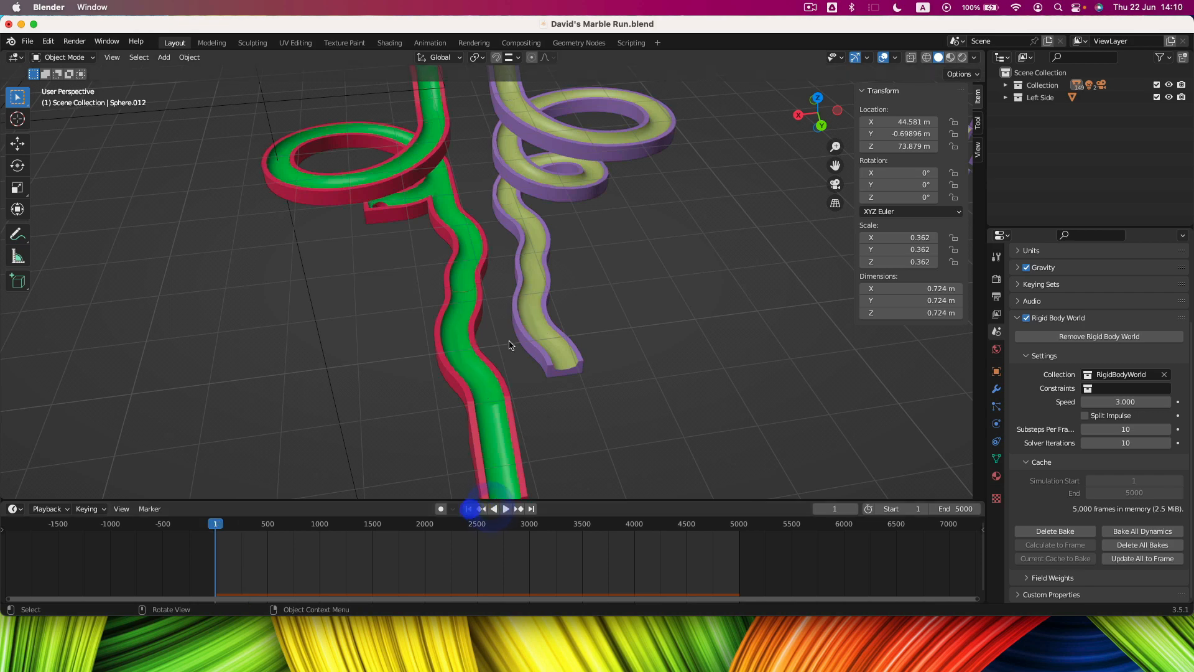
Set the rigid body mass of the lowest marble above the left track to 0.1 kg.
{"action": "scroll", "coordinate": [510, 341], "scroll_direction": "down", "scroll_amount": 10, "text": "shift"}
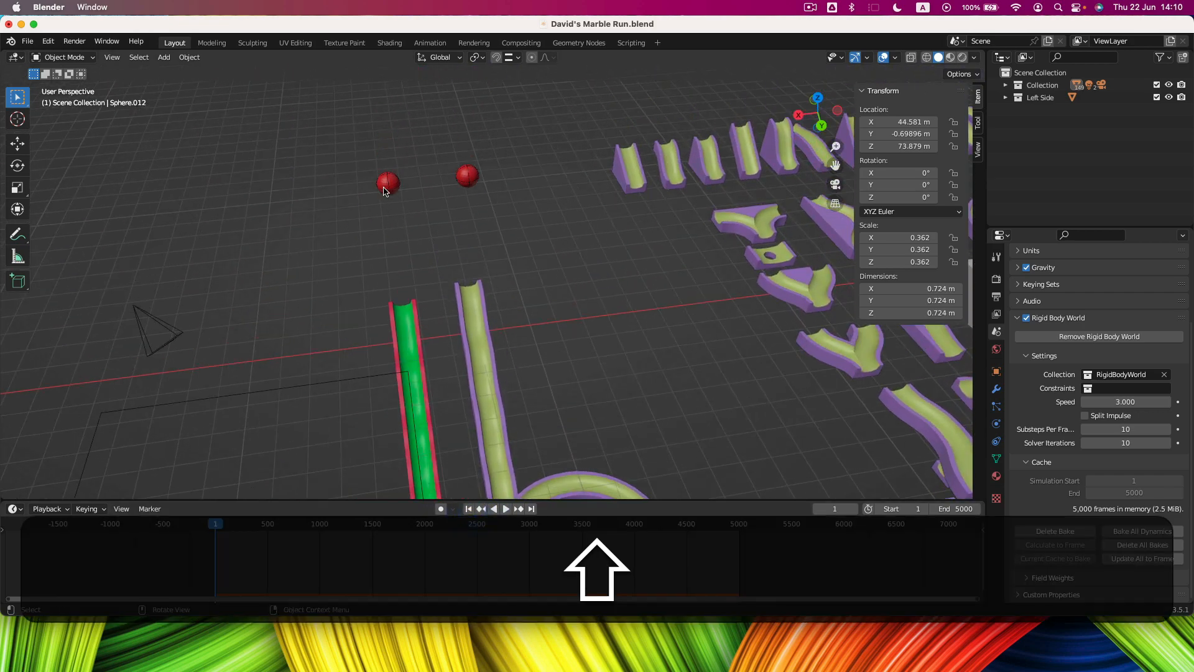
{"action": "left_click", "coordinate": [385, 187]}
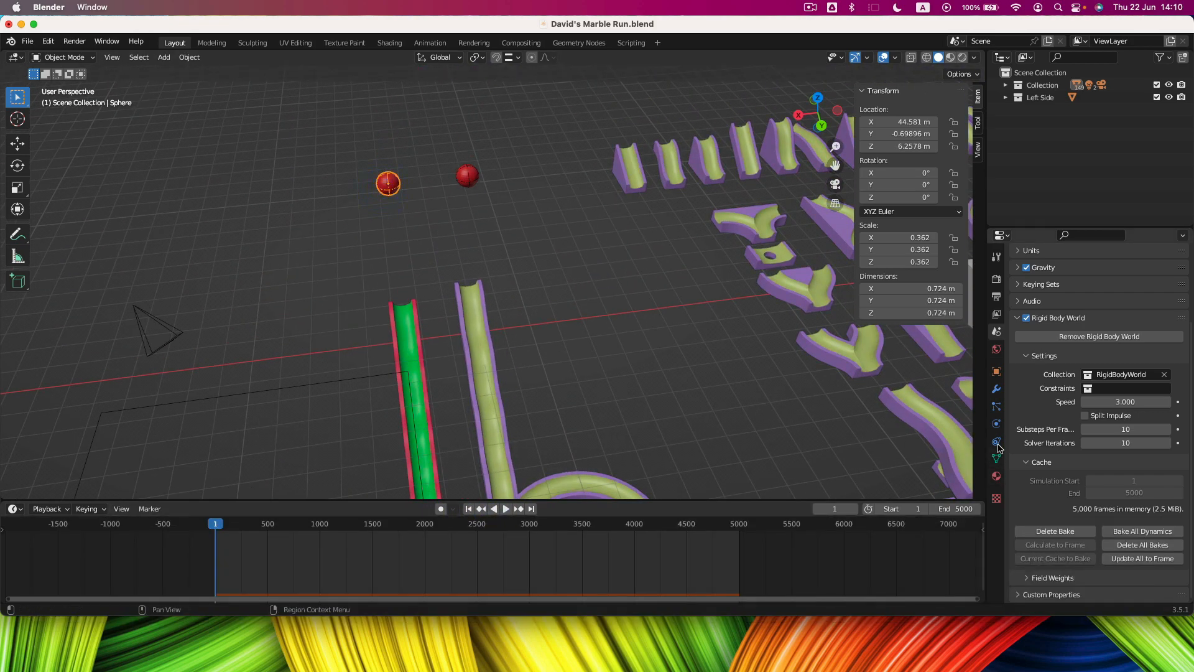
{"action": "left_click", "coordinate": [997, 442]}
{"action": "left_click", "coordinate": [996, 459]}
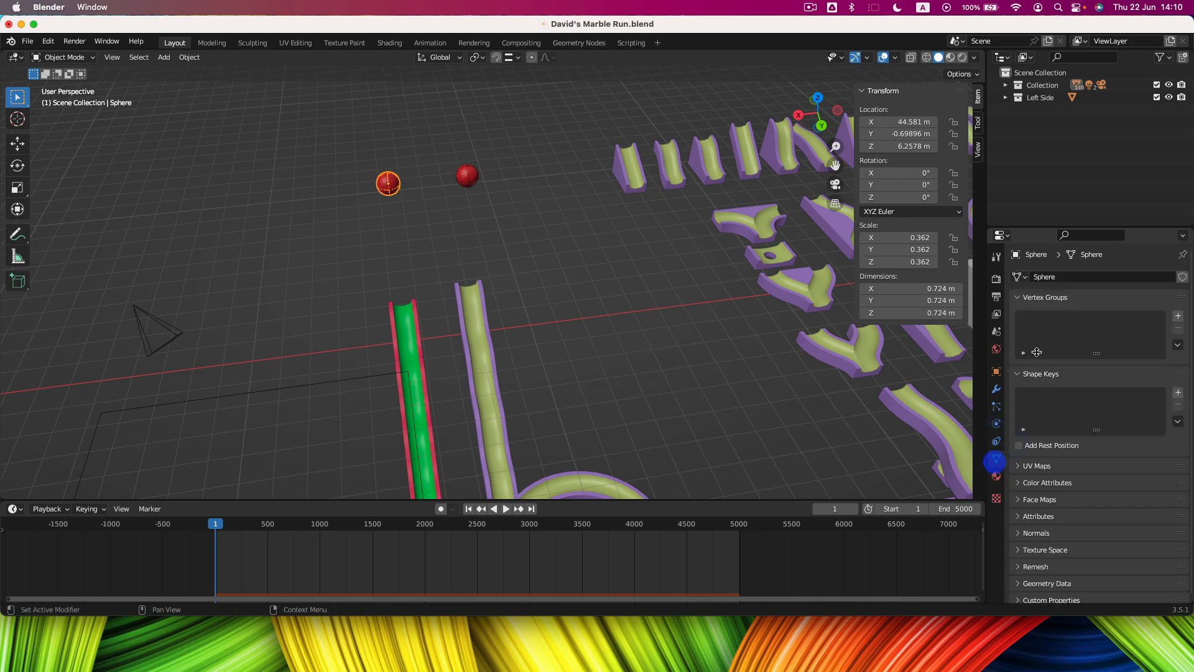
{"action": "left_click", "coordinate": [997, 423]}
{"action": "left_click", "coordinate": [1108, 395]}
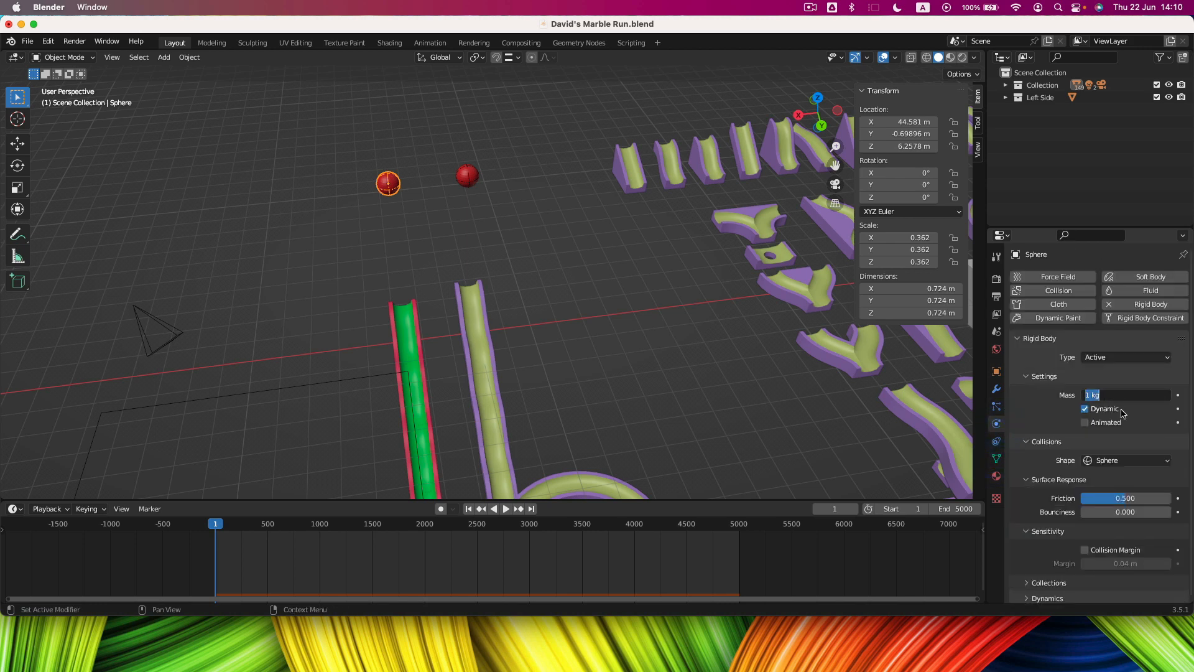
{"action": "type", "text": "0.1"}
{"action": "key", "text": "Return"}
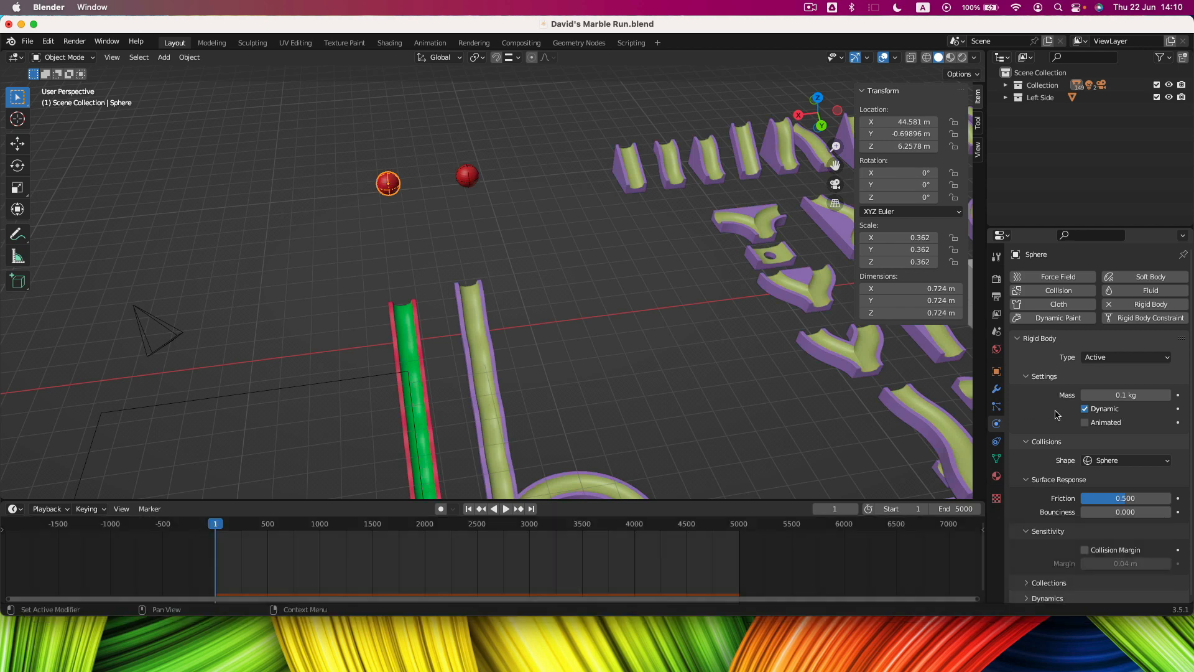
Set the rigid body world speed to 2 and replace the existing bake with a new one.
{"action": "left_click", "coordinate": [996, 332]}
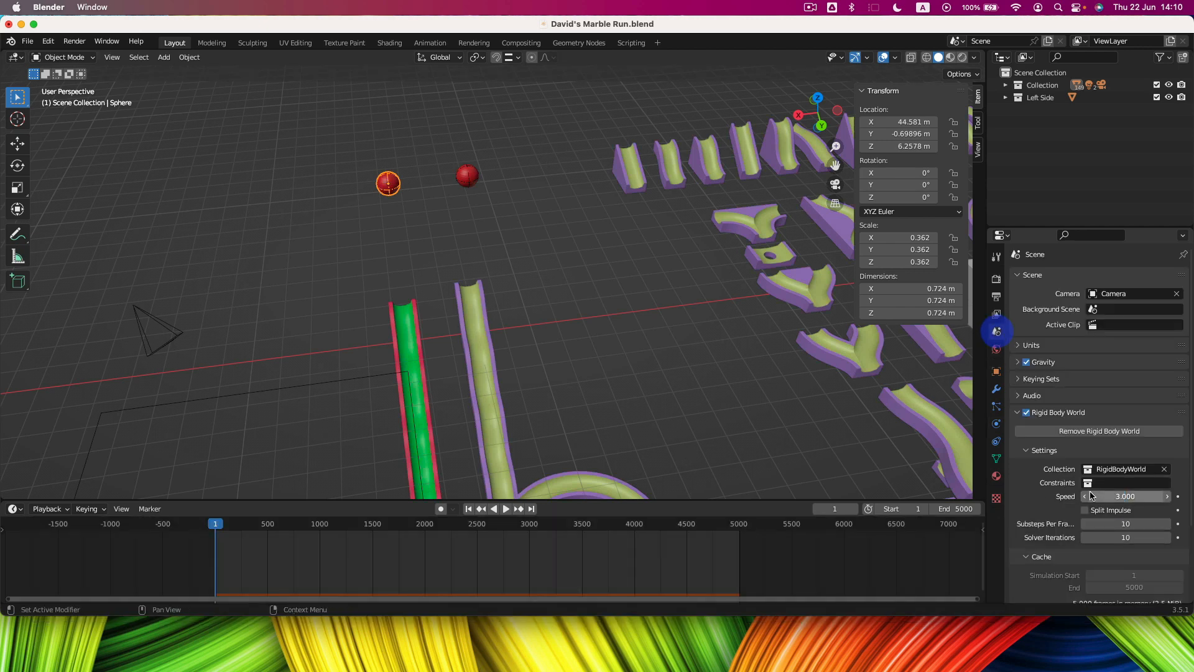
{"action": "double_click", "coordinate": [1126, 497]}
{"action": "type", "text": "2"}
{"action": "key", "text": "Return"}
{"action": "scroll", "coordinate": [1048, 527], "scroll_direction": "down", "scroll_amount": 4}
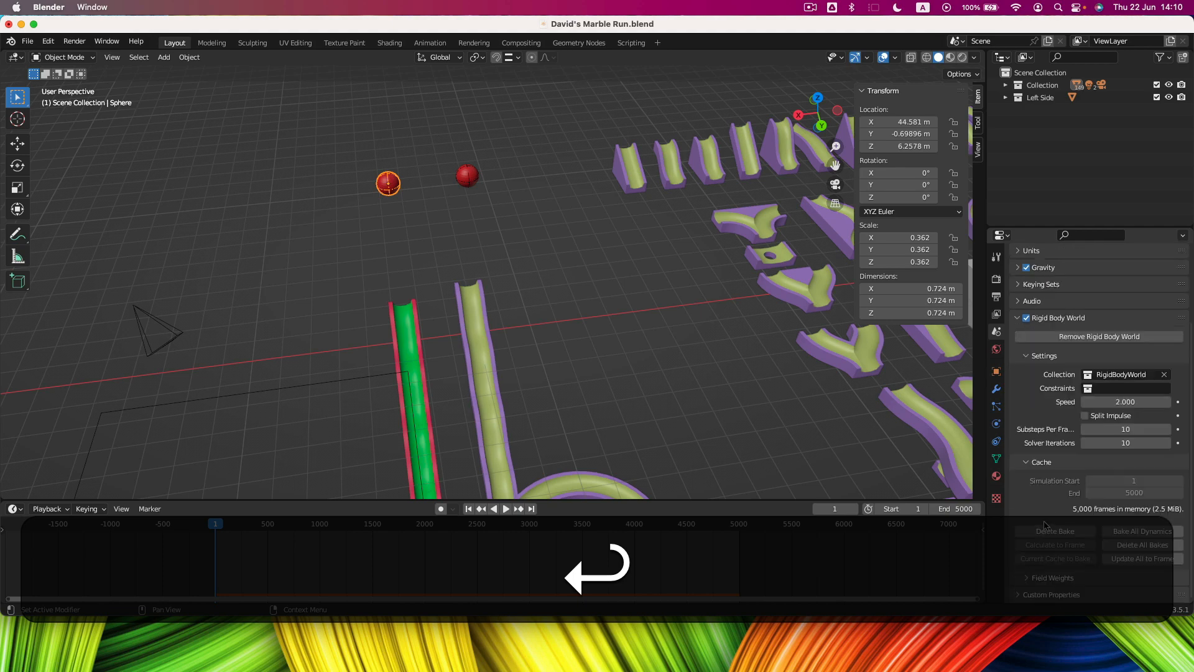
{"action": "left_click", "coordinate": [1056, 531]}
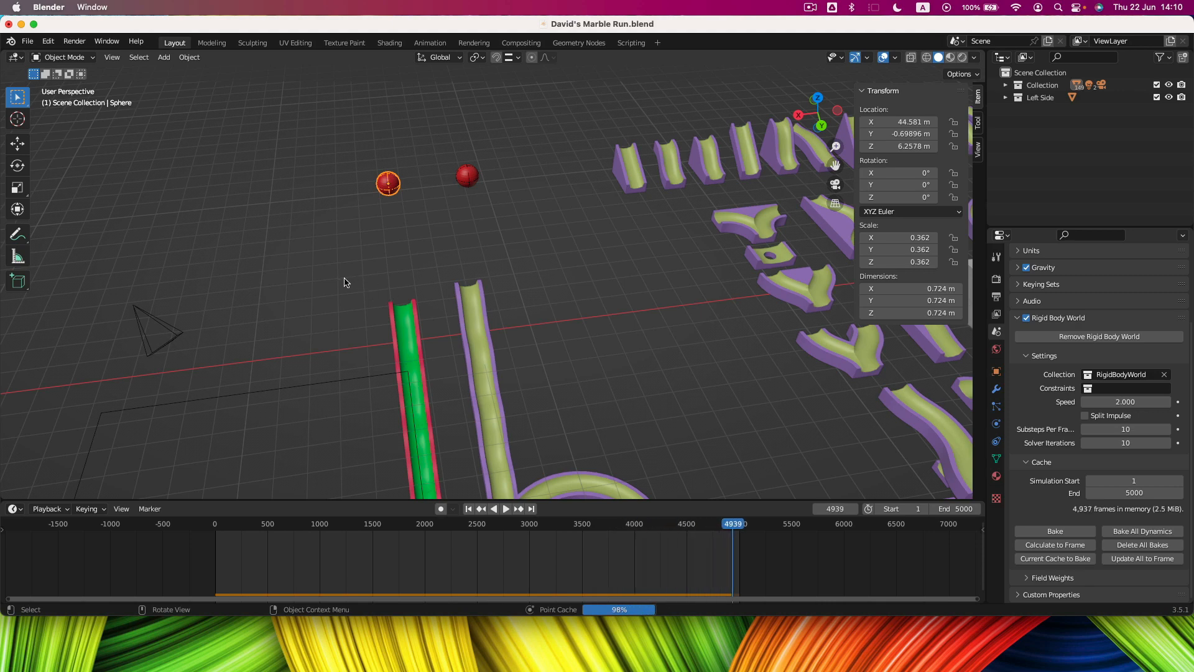
Play the new bake, check the left track from the free view and the camera view, and return to frame 1.
{"action": "key", "text": "space"}
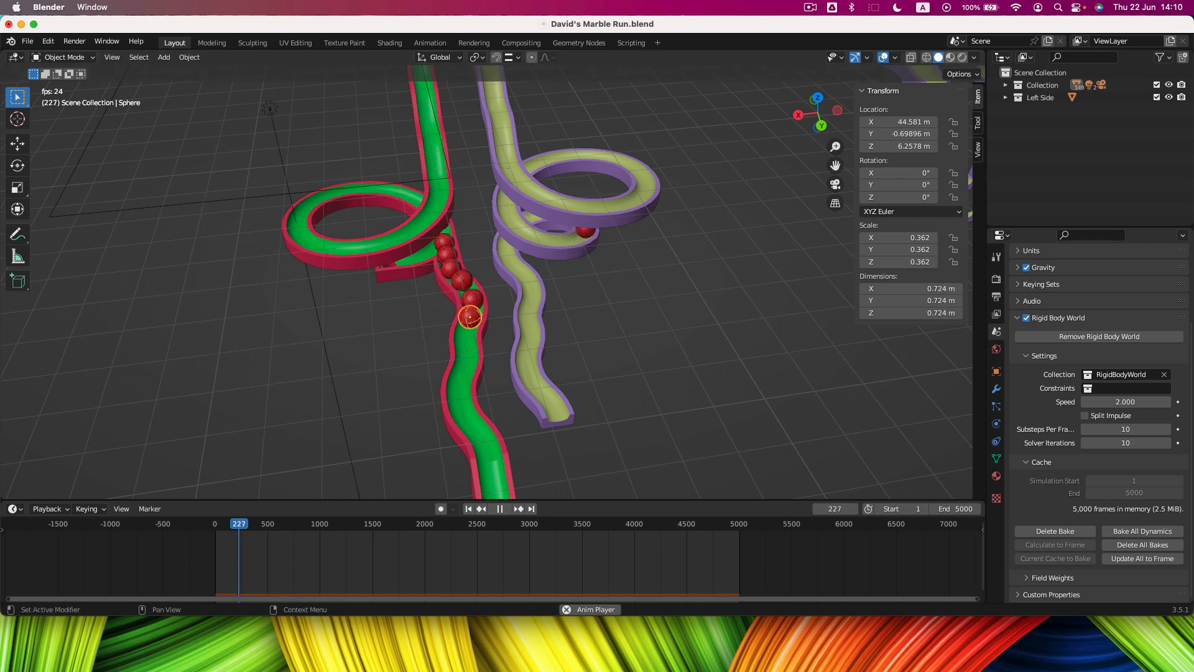
{"action": "left_click", "coordinate": [440, 206]}
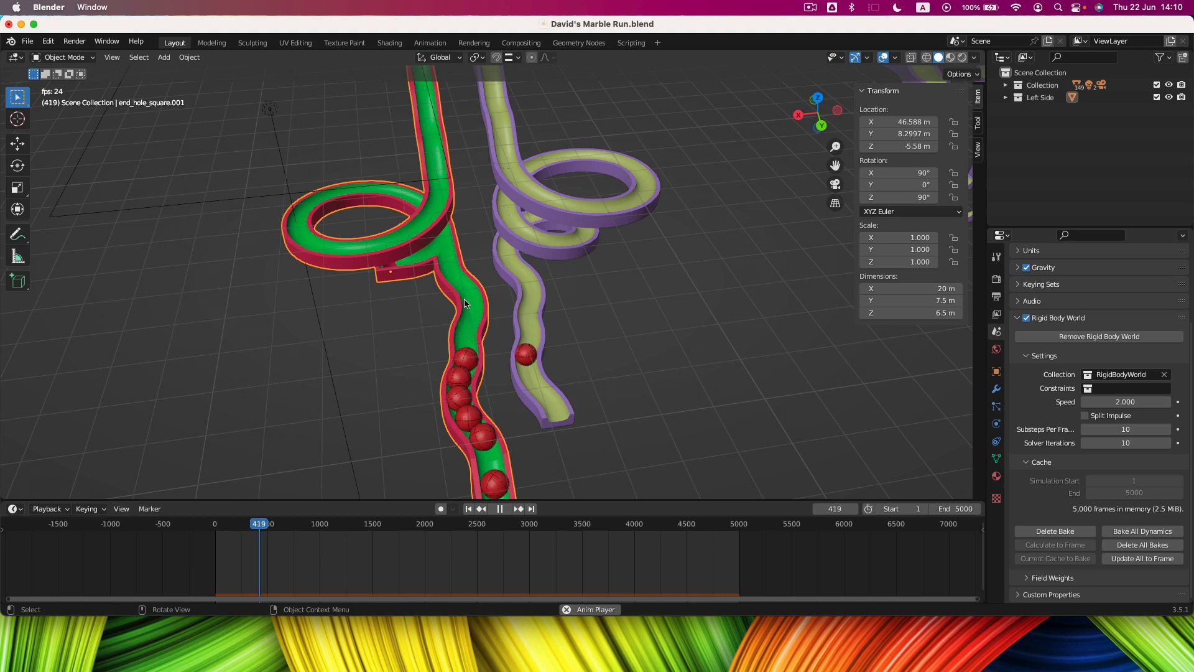
{"action": "scroll", "coordinate": [452, 293], "scroll_direction": "down", "scroll_amount": 4}
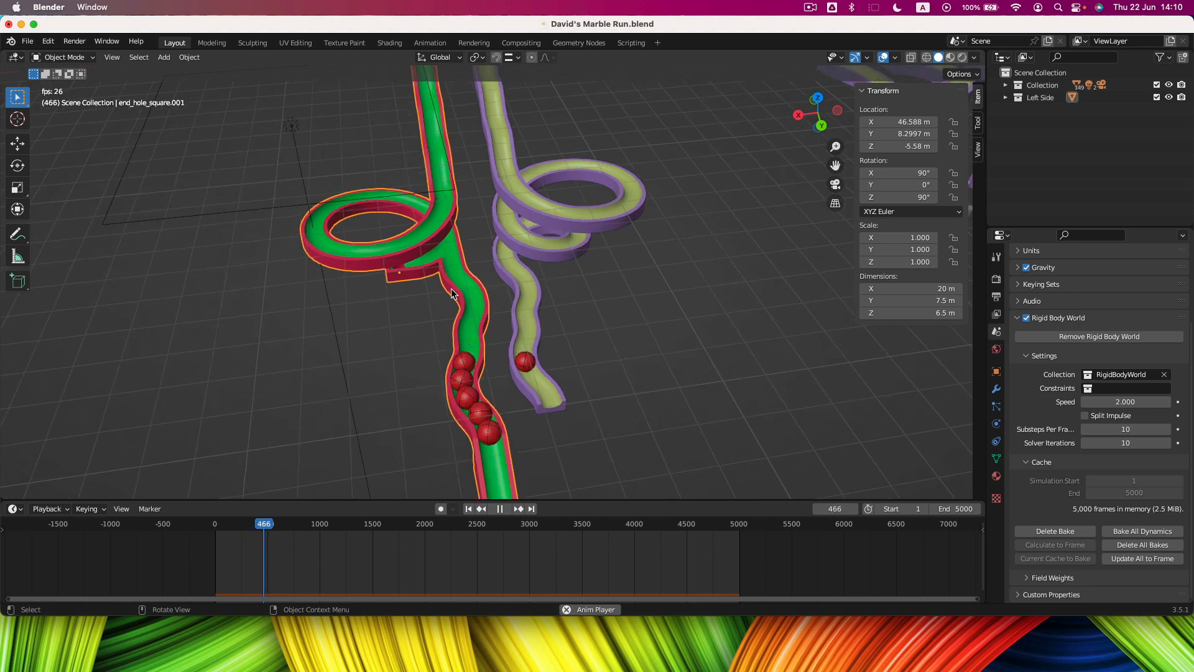
{"action": "left_click", "coordinate": [835, 185]}
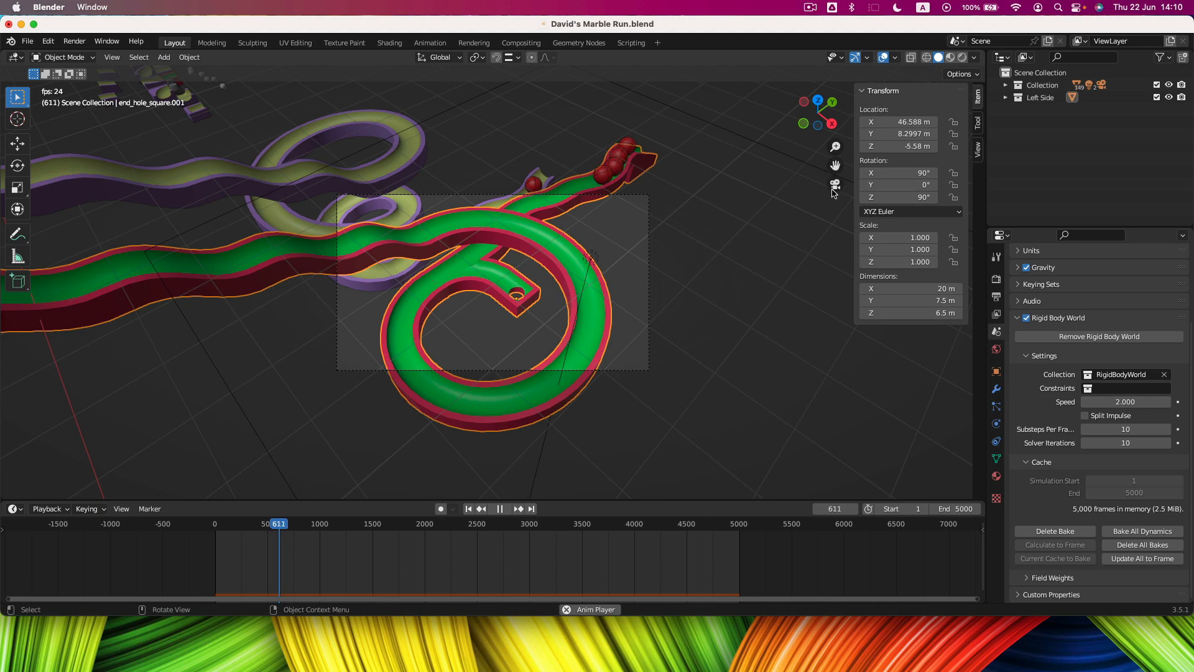
{"action": "left_click", "coordinate": [836, 184]}
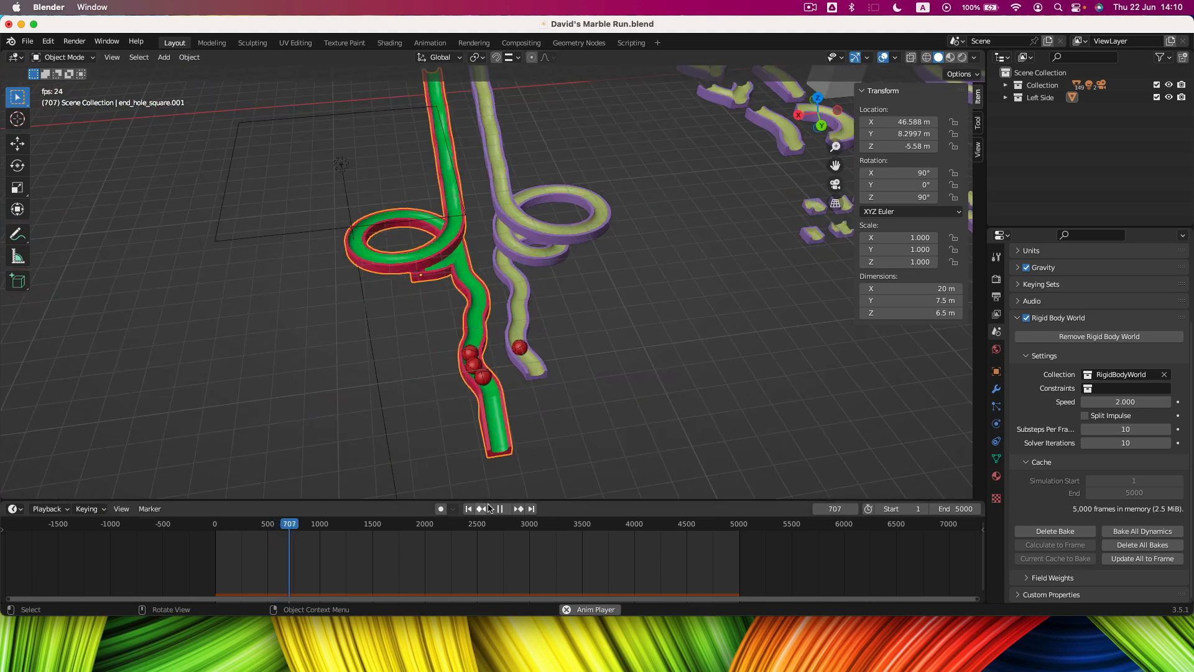
{"action": "left_click", "coordinate": [469, 509]}
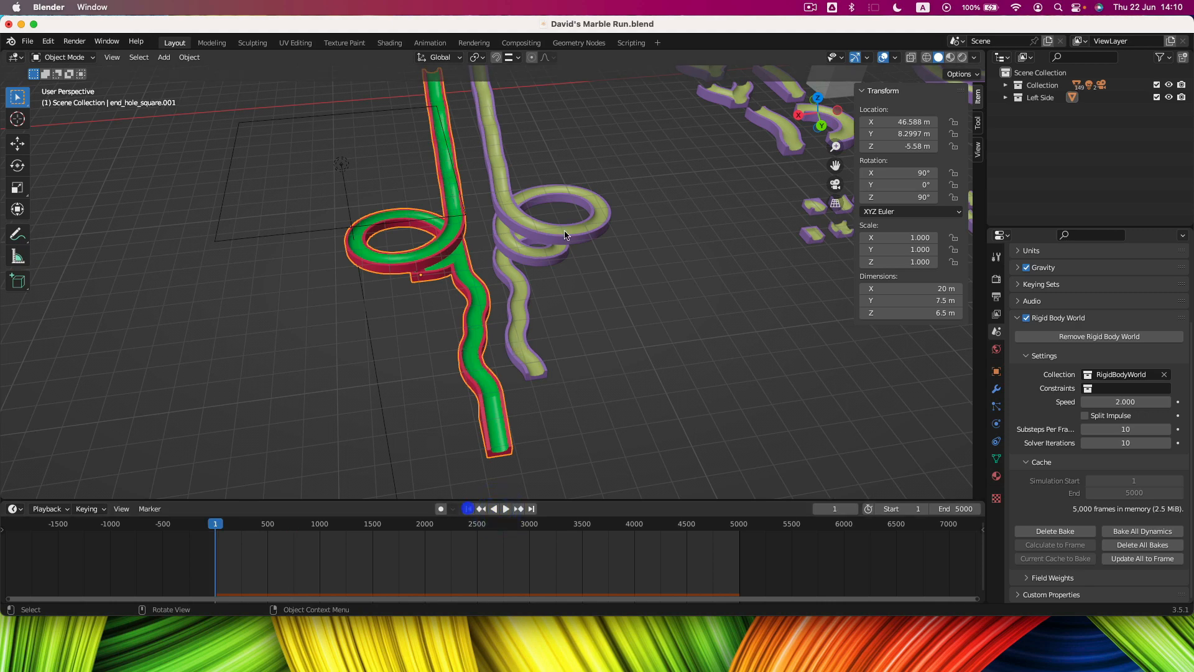
{"action": "scroll", "coordinate": [745, 198], "scroll_direction": "down", "scroll_amount": 5}
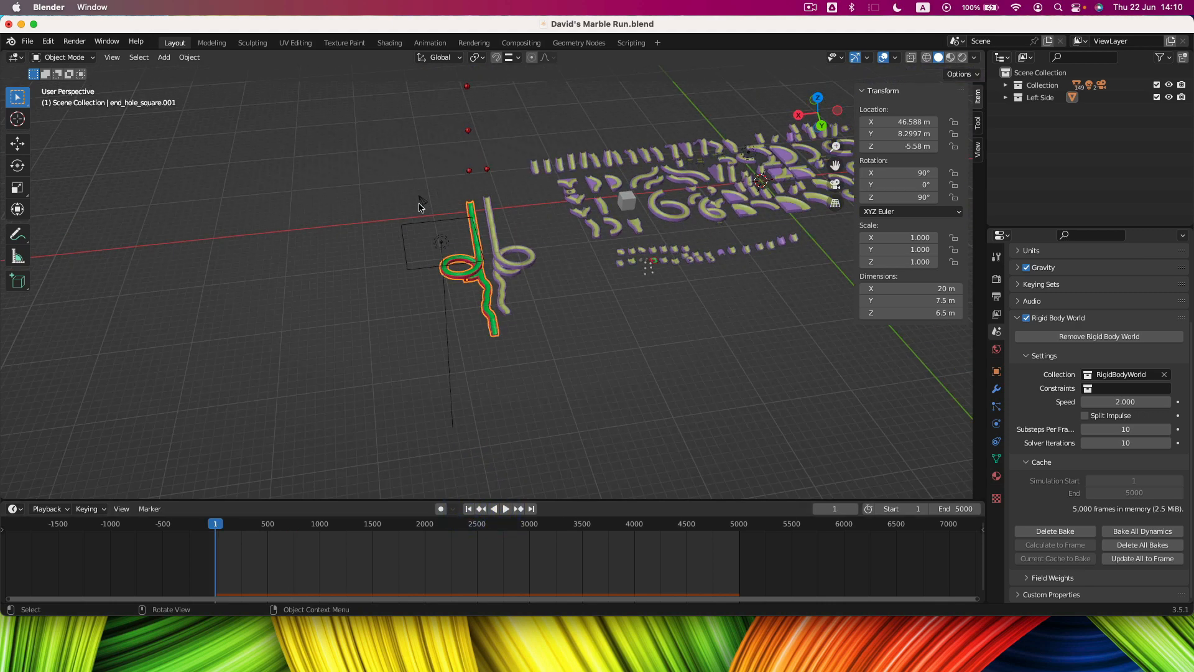
Add a Track To object constraint to the camera beside the marble run.
{"action": "left_click", "coordinate": [420, 205]}
{"action": "left_click", "coordinate": [997, 389]}
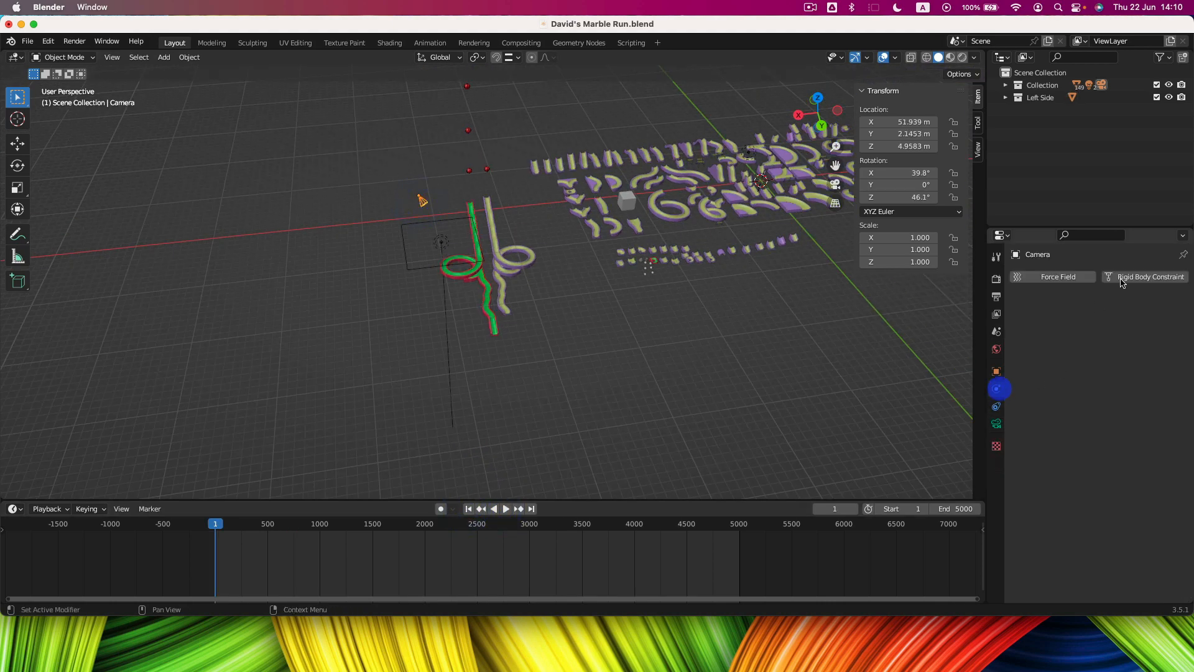
{"action": "left_click", "coordinate": [998, 406]}
{"action": "left_click", "coordinate": [1097, 278]}
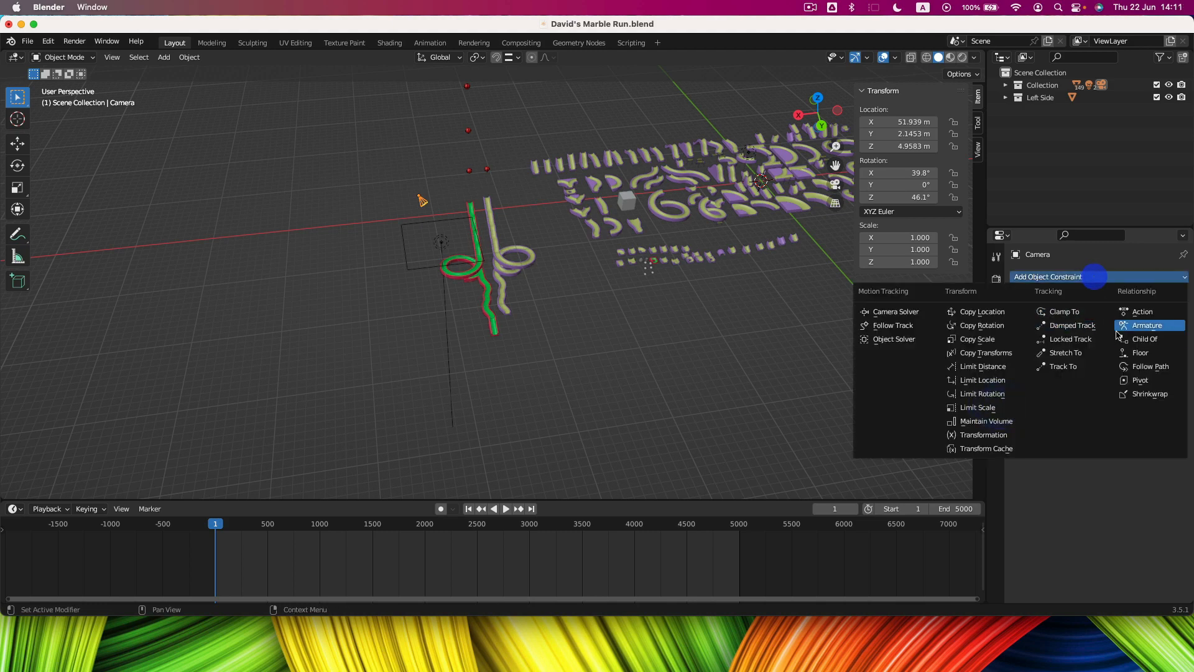
{"action": "left_click", "coordinate": [1076, 363]}
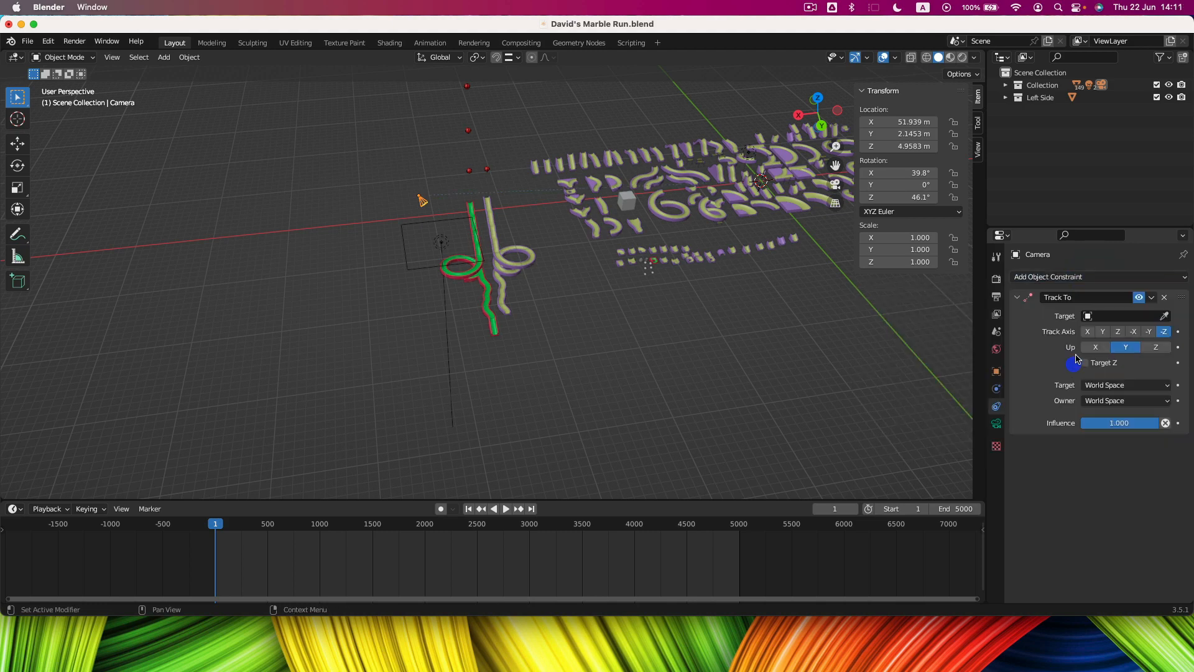
Identify the lowest marble above the left track in the outliner and set Sphere as the target of the camera's Track To constraint.
{"action": "left_click", "coordinate": [1091, 317]}
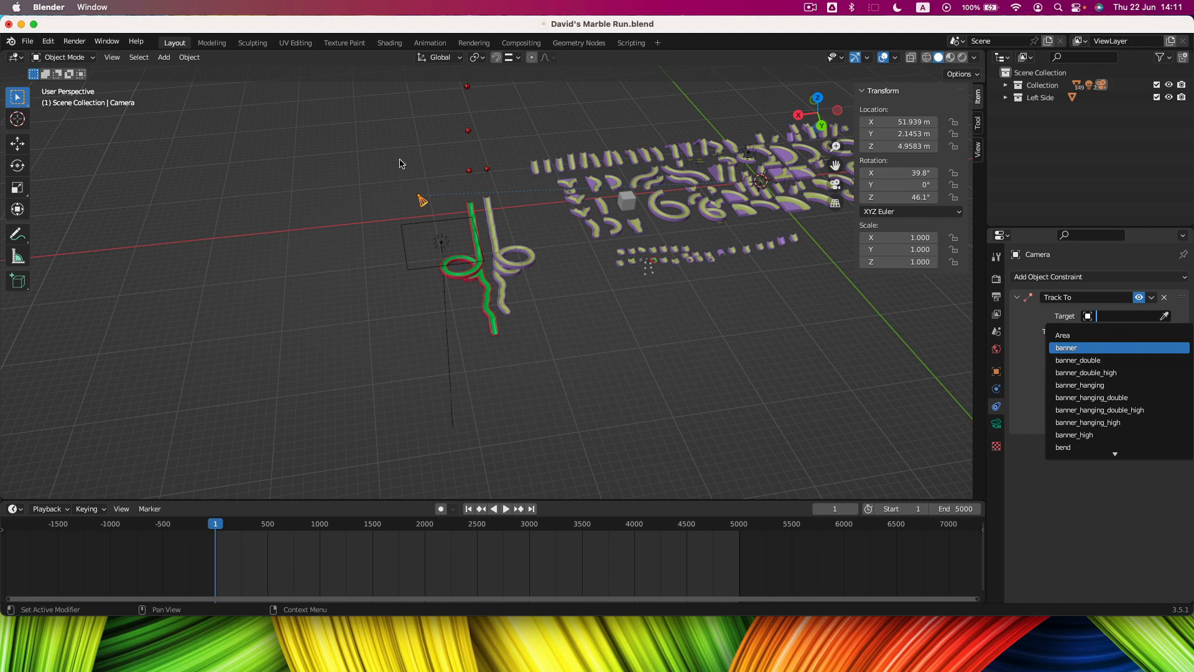
{"action": "left_click", "coordinate": [469, 171]}
{"action": "left_click", "coordinate": [1006, 85]}
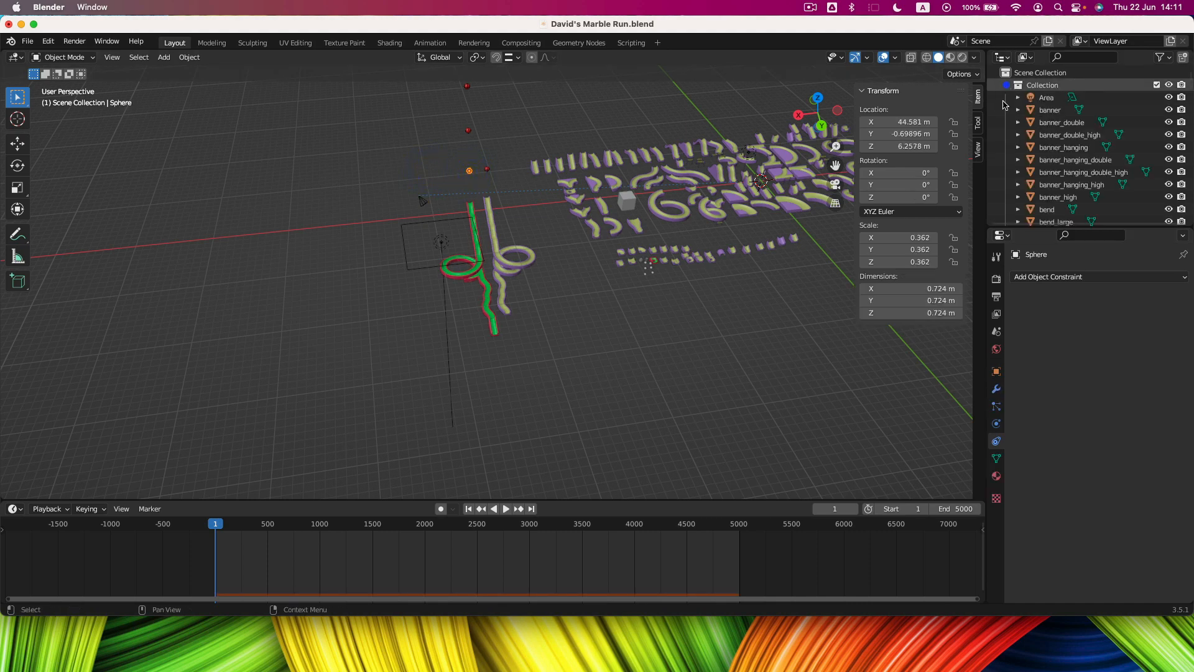
{"action": "scroll", "coordinate": [1083, 137], "scroll_direction": "down", "scroll_amount": 20}
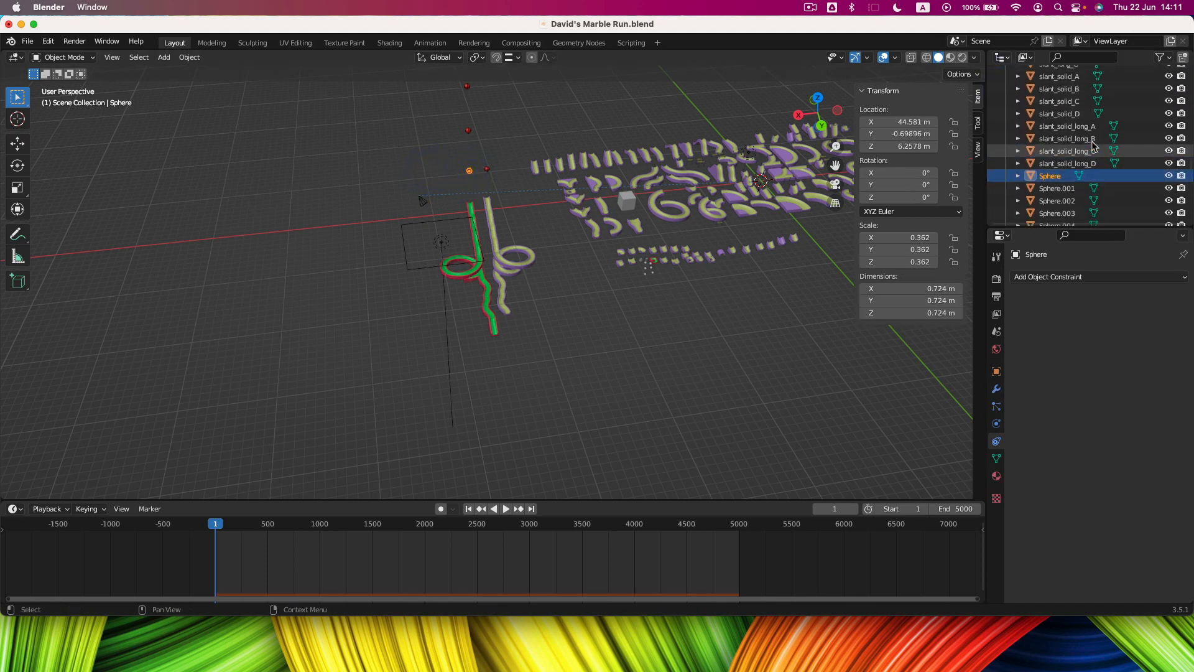
{"action": "scroll", "coordinate": [1095, 147], "scroll_direction": "down", "scroll_amount": 5}
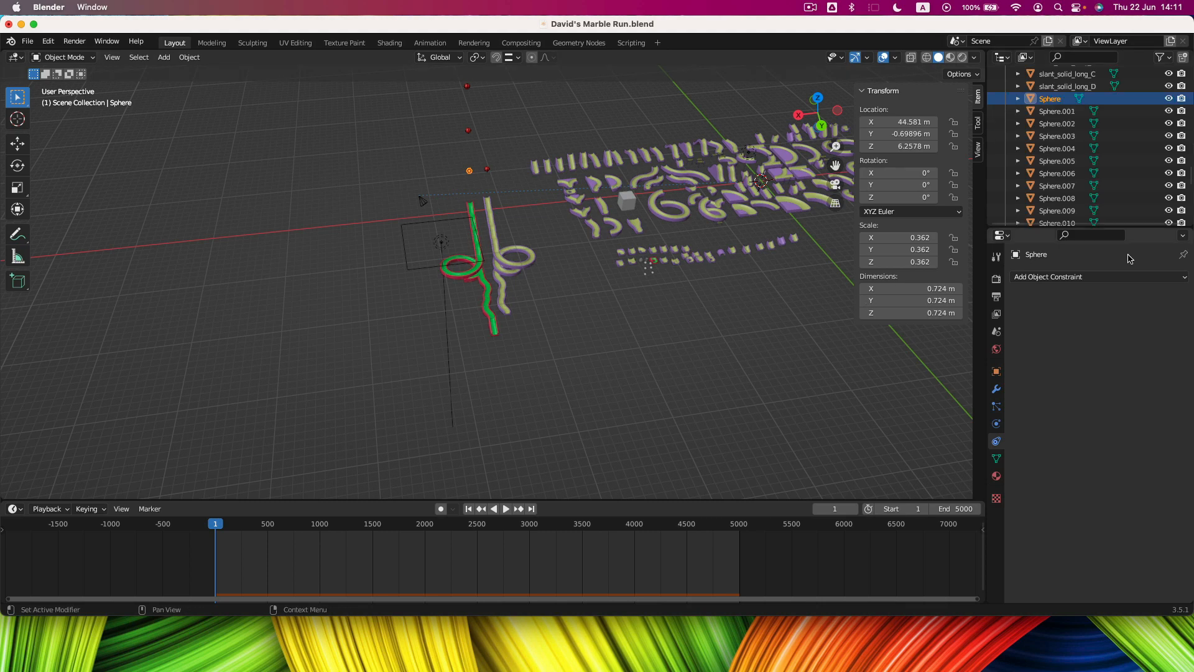
{"action": "left_click", "coordinate": [422, 202]}
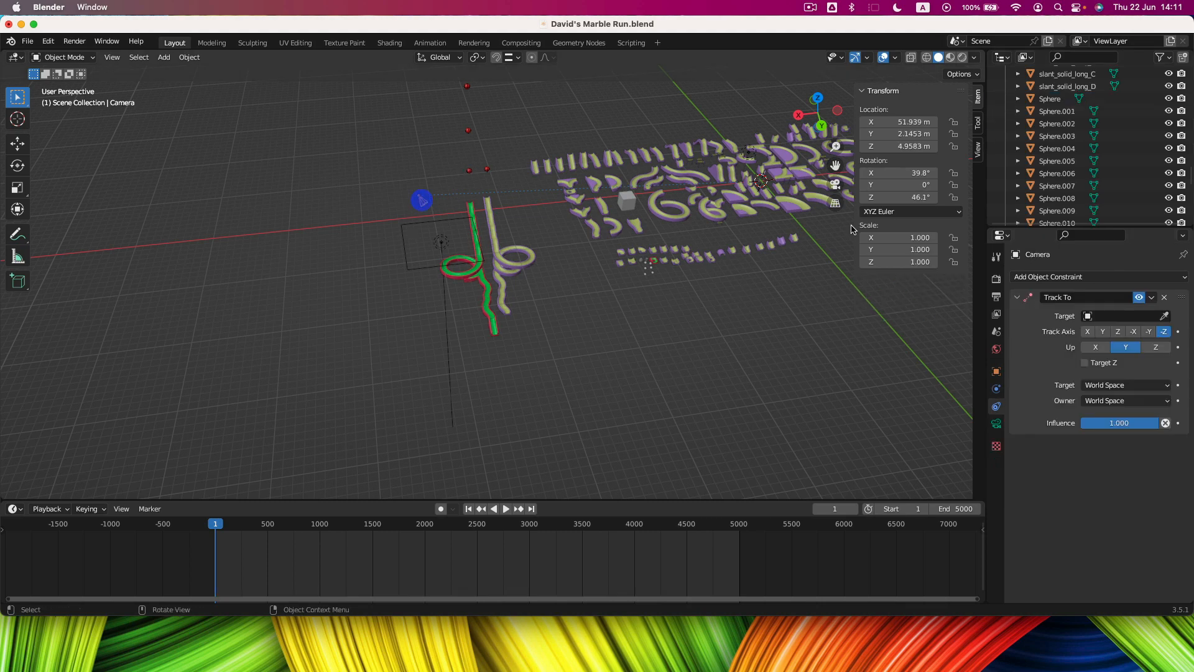
{"action": "left_click", "coordinate": [1098, 316]}
{"action": "type", "text": "sph"}
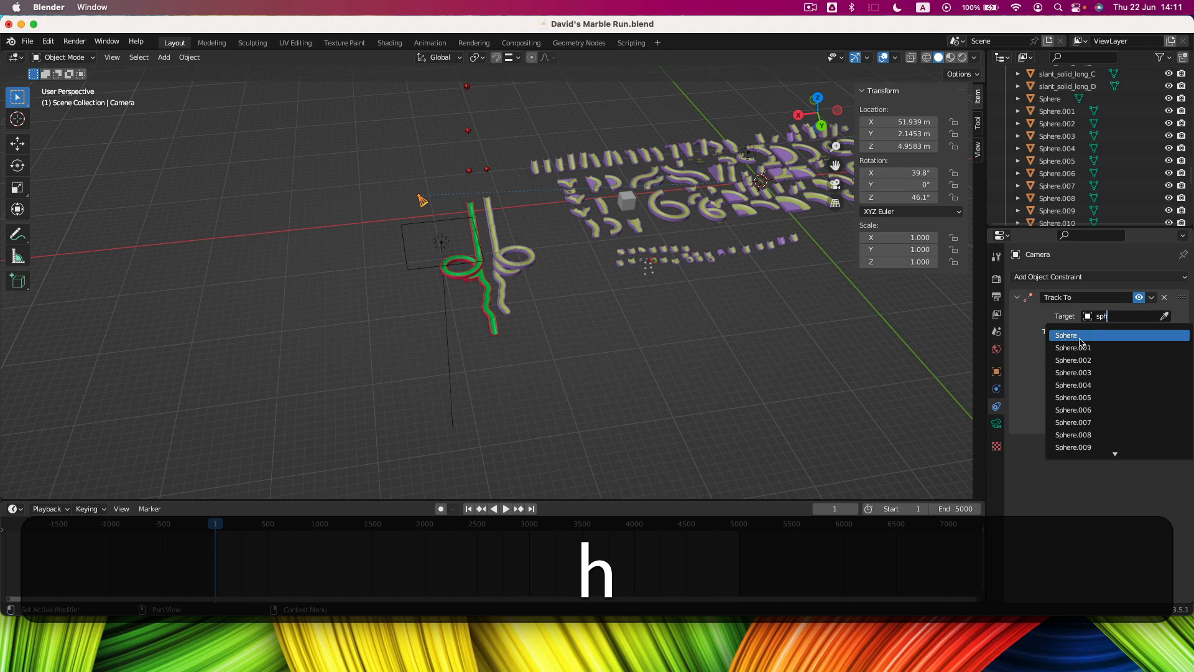
{"action": "left_click", "coordinate": [1080, 336]}
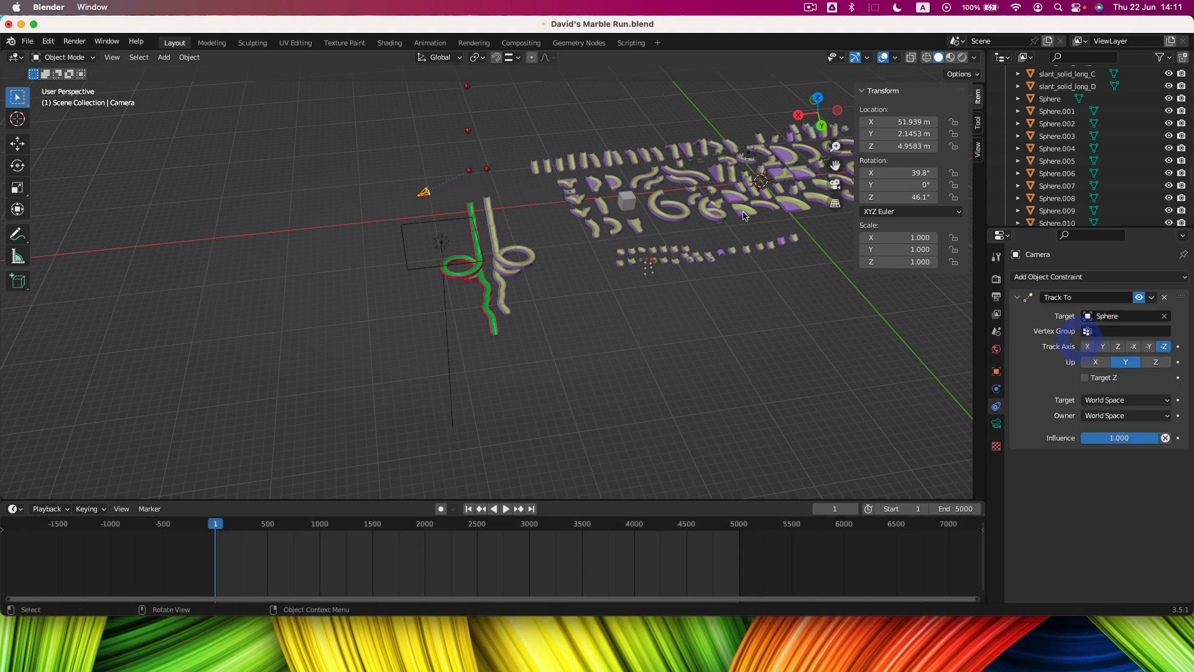
Play the animation through the camera to check how it follows the marble, and return to the free view at frame 1.
{"action": "left_click", "coordinate": [835, 183]}
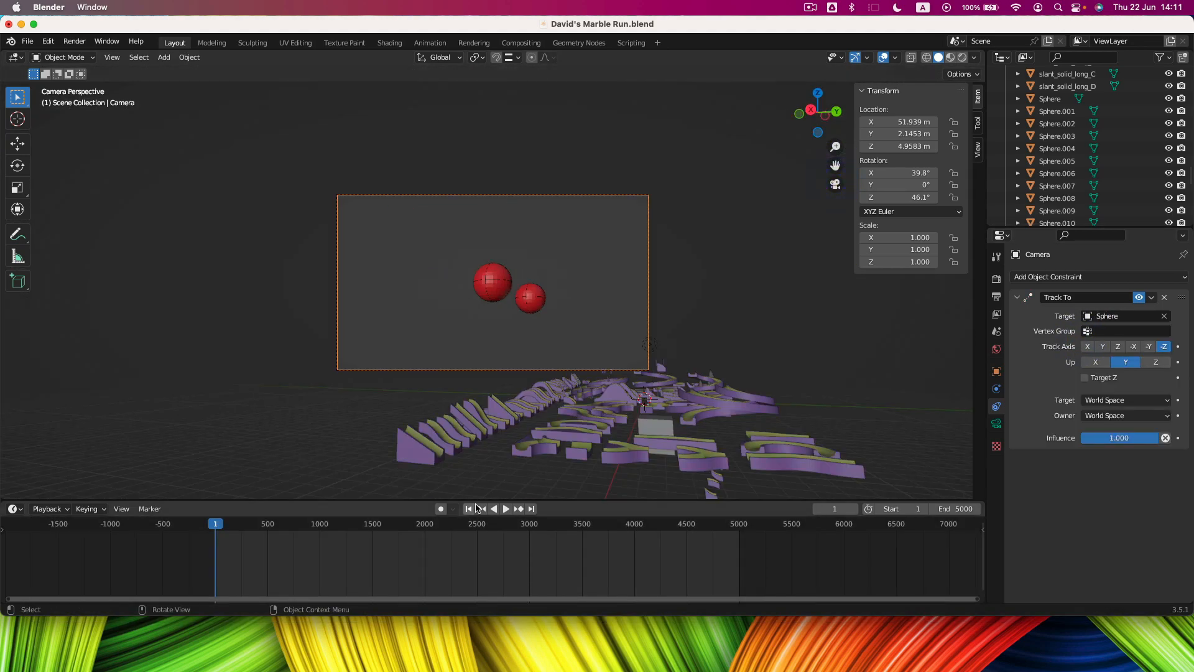
{"action": "left_click", "coordinate": [506, 509]}
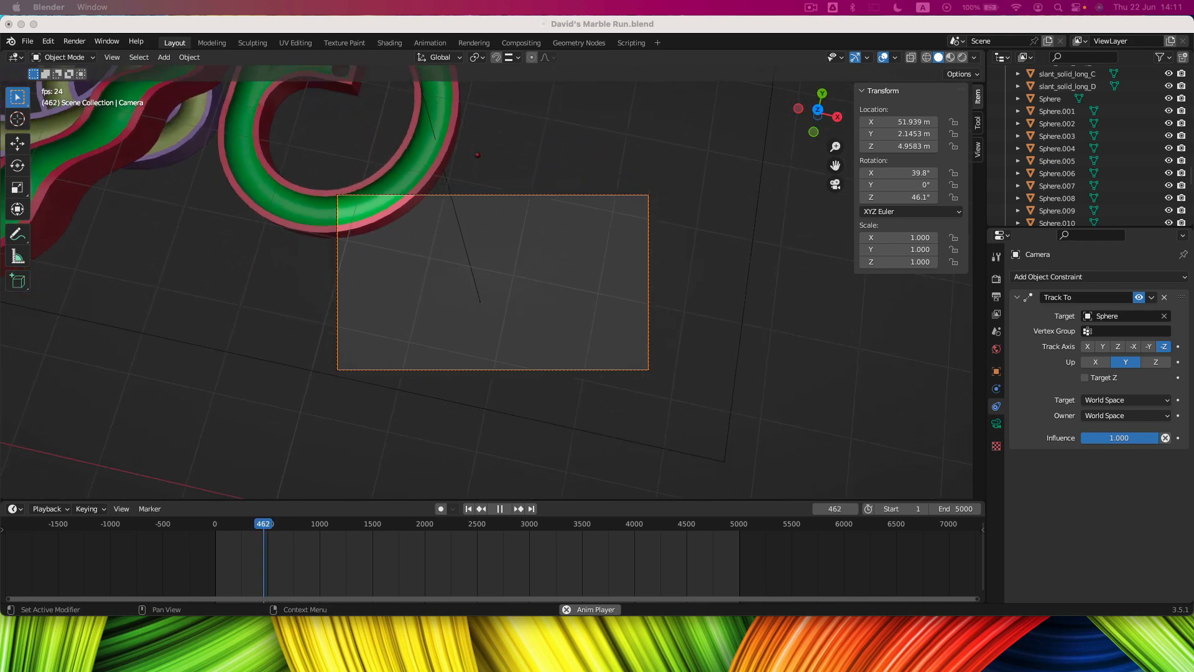
{"action": "left_click", "coordinate": [498, 509]}
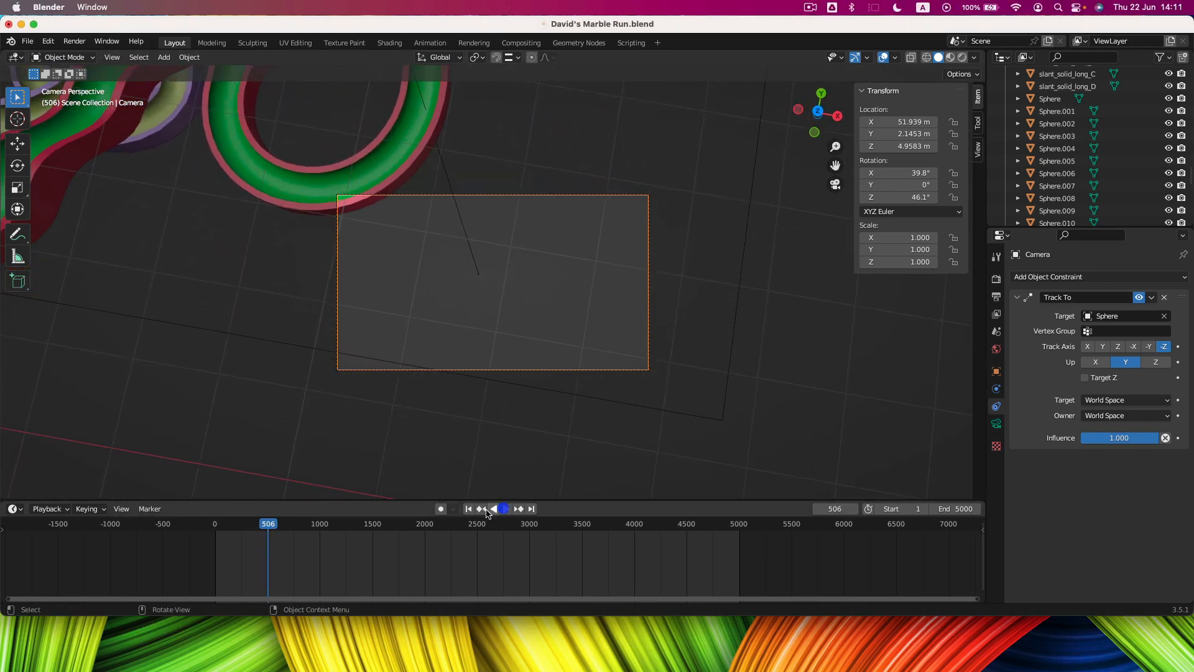
{"action": "left_click", "coordinate": [469, 509]}
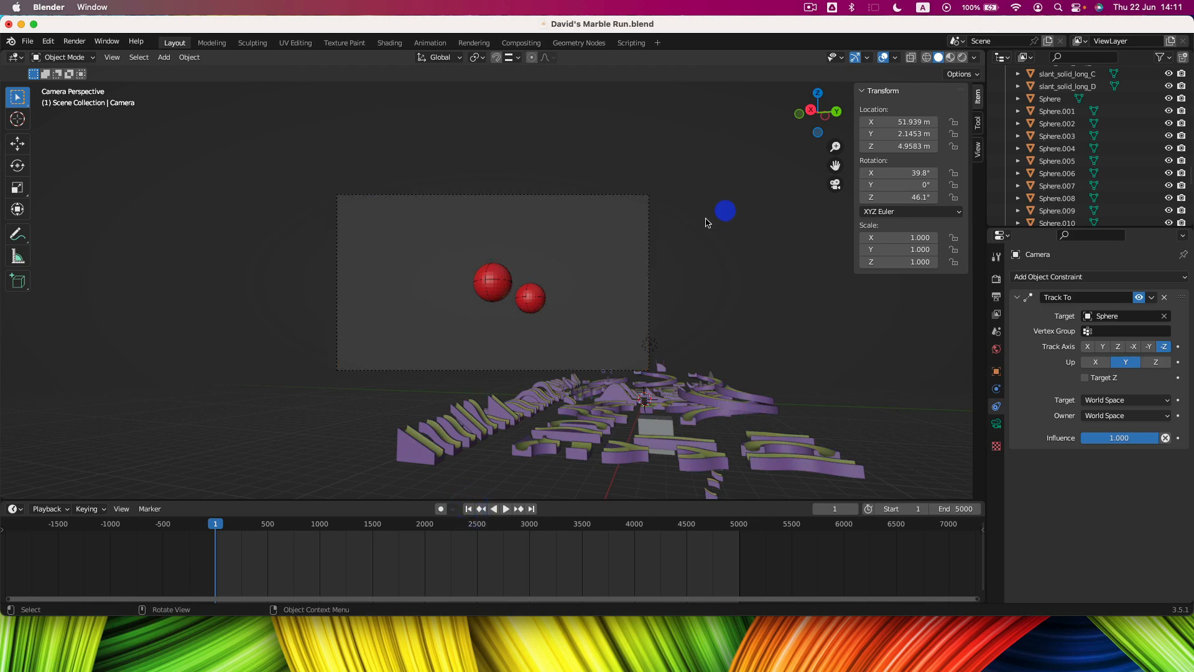
{"action": "scroll", "coordinate": [706, 223], "scroll_direction": "up", "scroll_amount": 5}
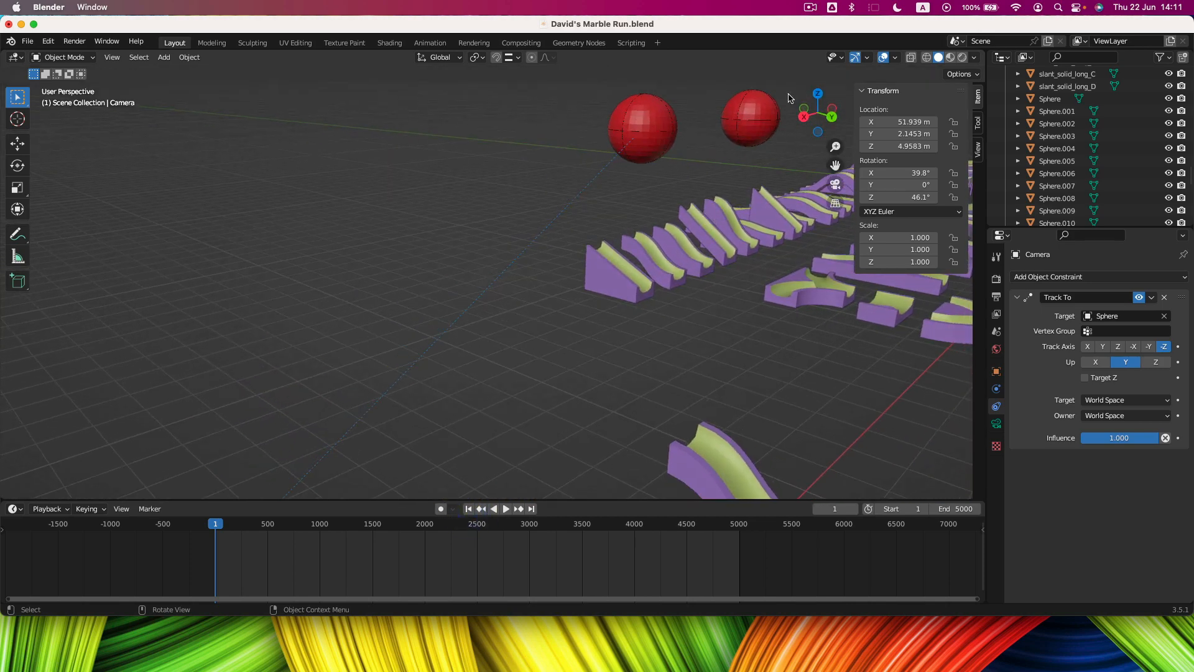
{"action": "scroll", "coordinate": [718, 165], "scroll_direction": "left", "scroll_amount": 3}
{"action": "scroll", "coordinate": [718, 168], "scroll_direction": "right", "scroll_amount": 3}
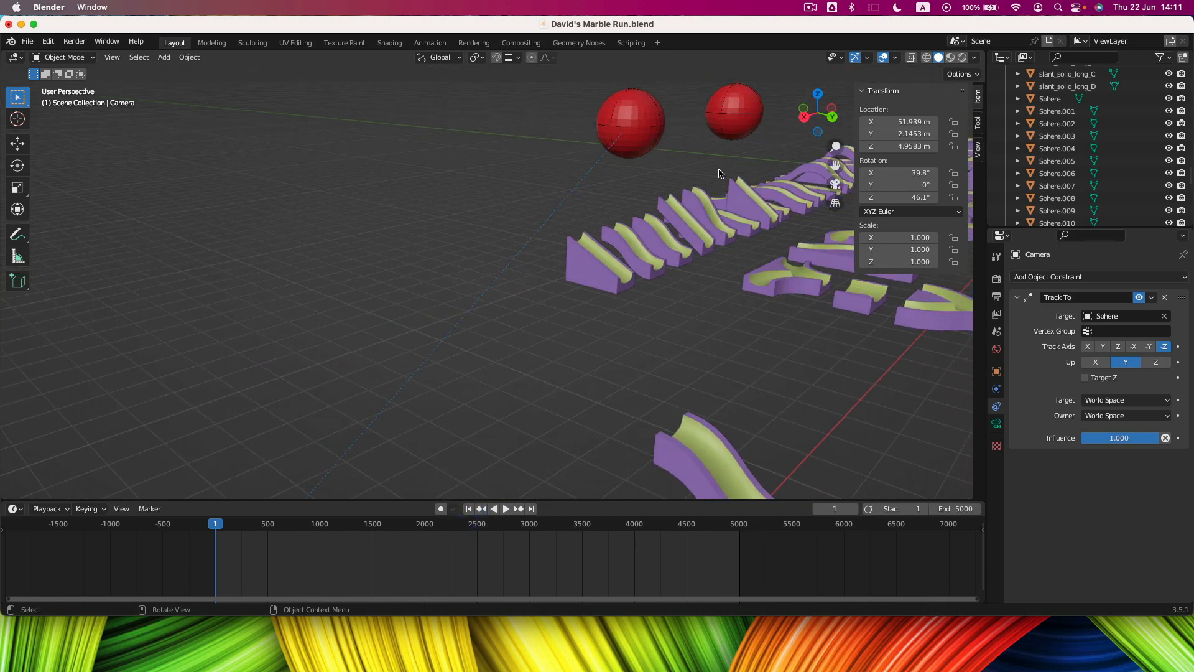